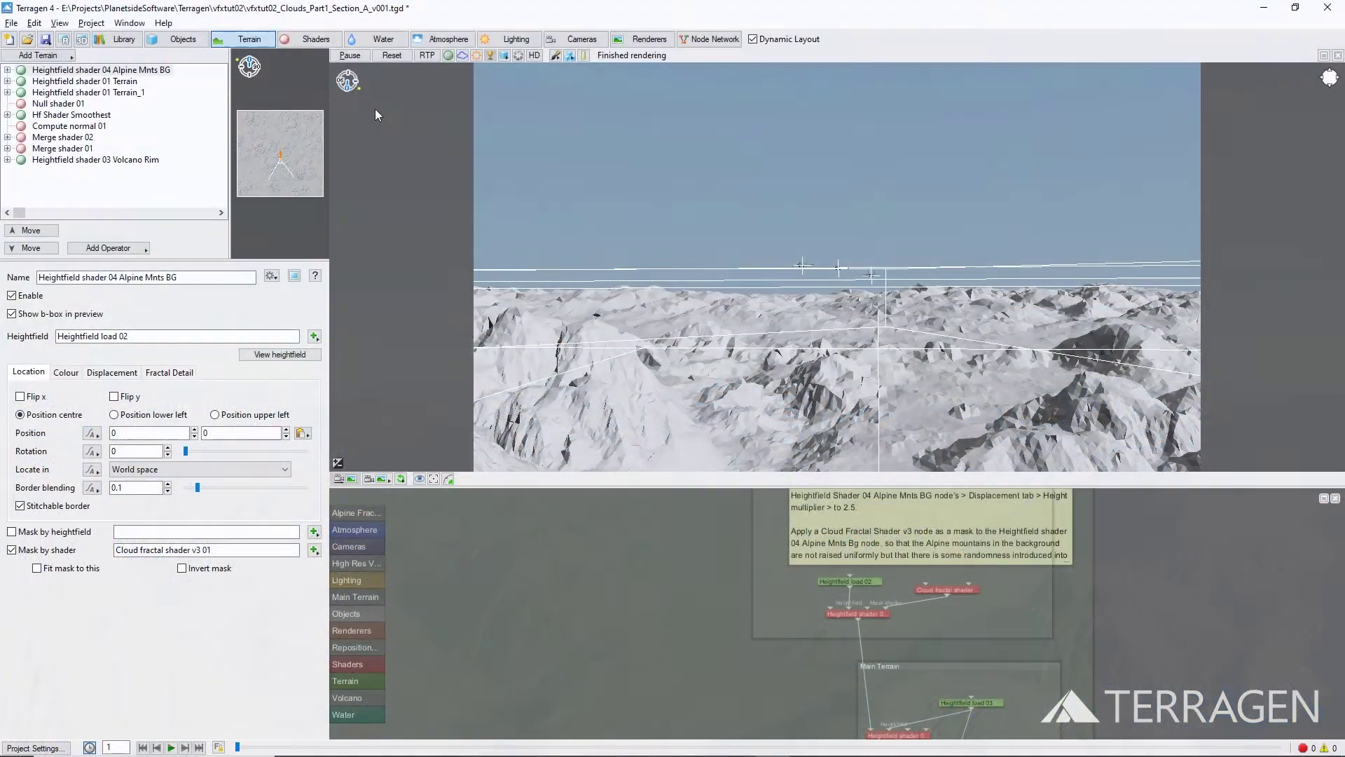
Step: Add a high-level 2D cirrus cloud layer to the atmosphere and name it Cirrus Breakup Sky
click(453, 40)
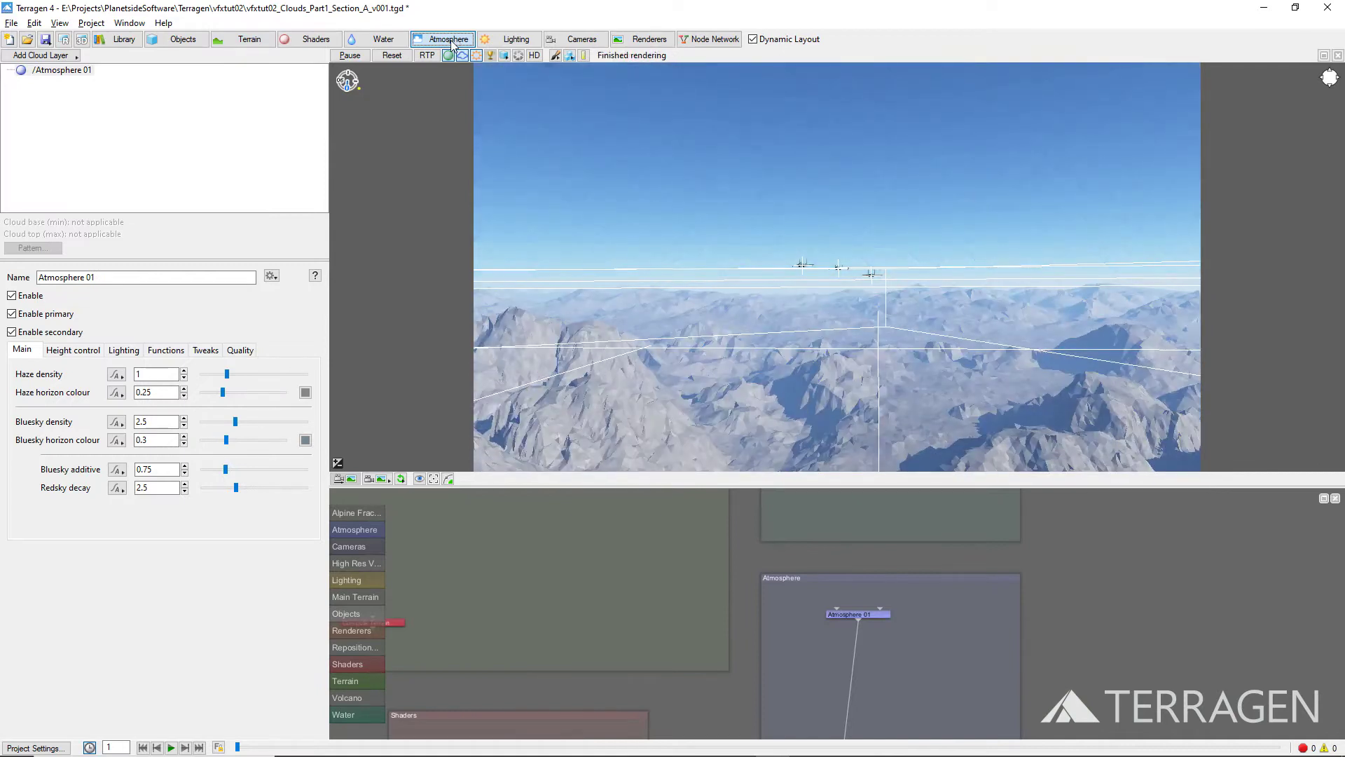
click(50, 59)
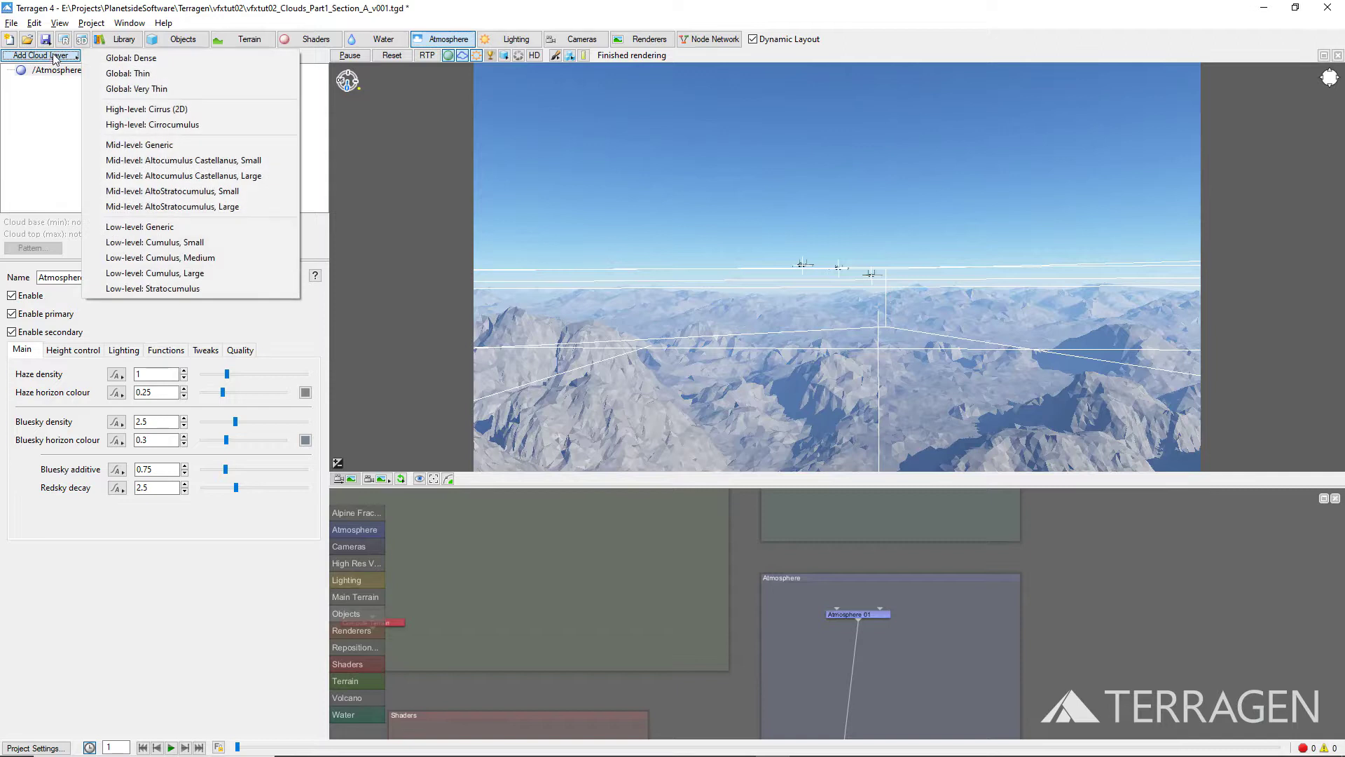
click(147, 112)
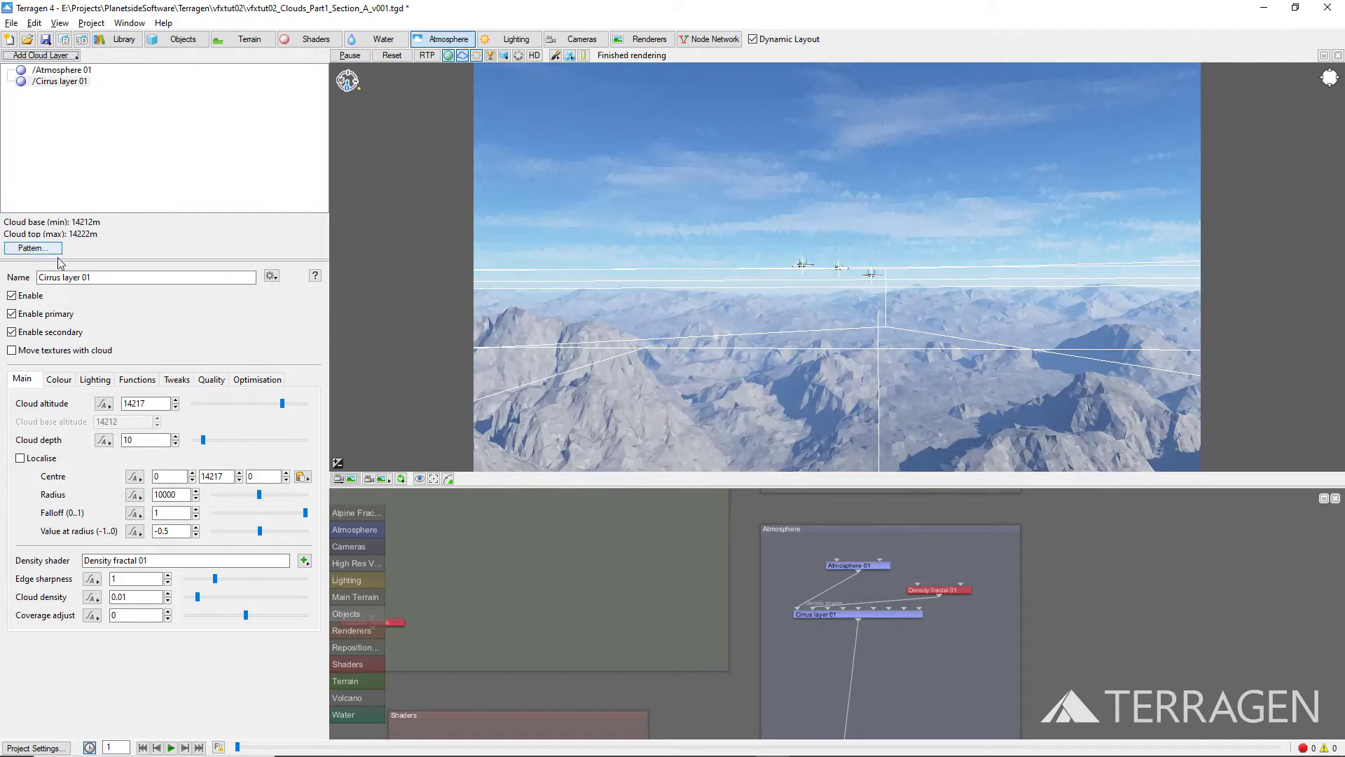
drag(103, 276, 62, 277)
text(Breakup Sky)
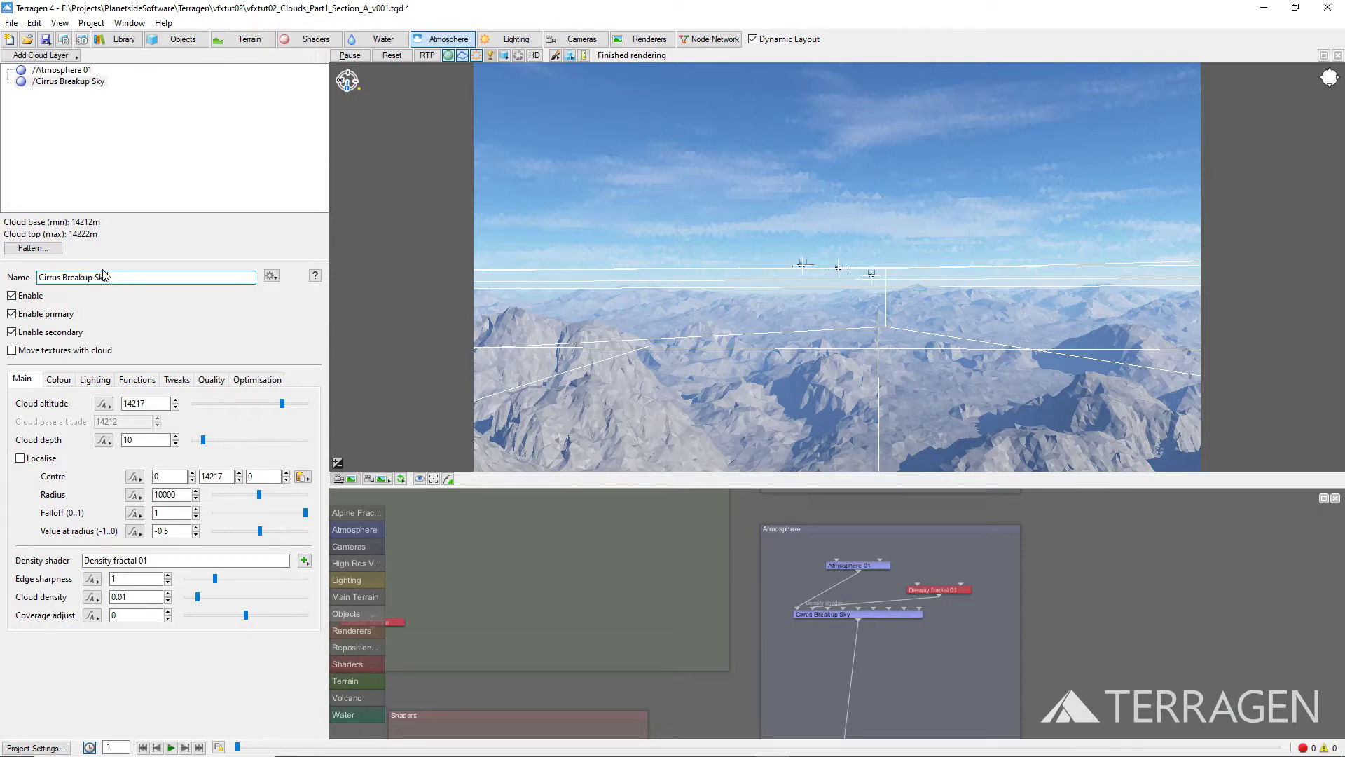
Step: With the ray-traced preview on, randomise the seed of the cirrus layer's density fractal and set the layer's cloud density to 0.004
click(426, 55)
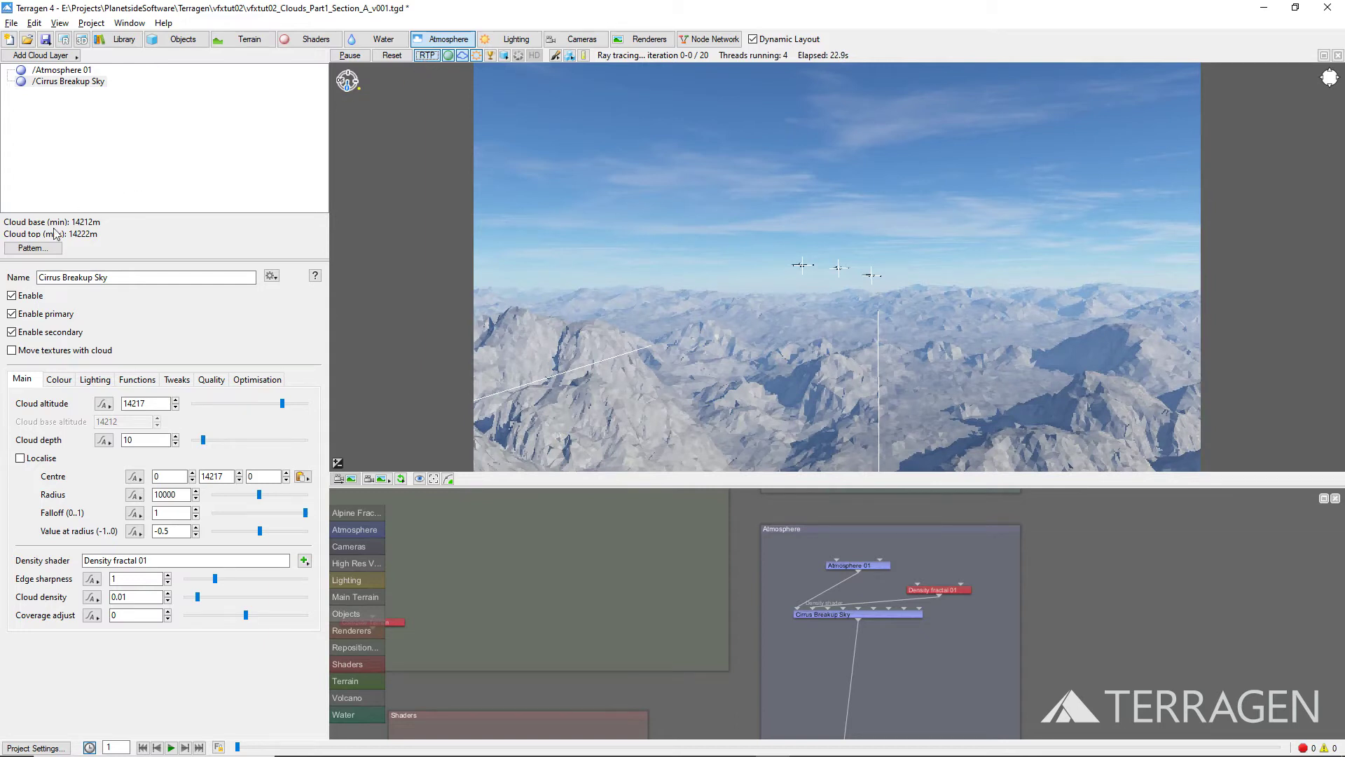
click(33, 248)
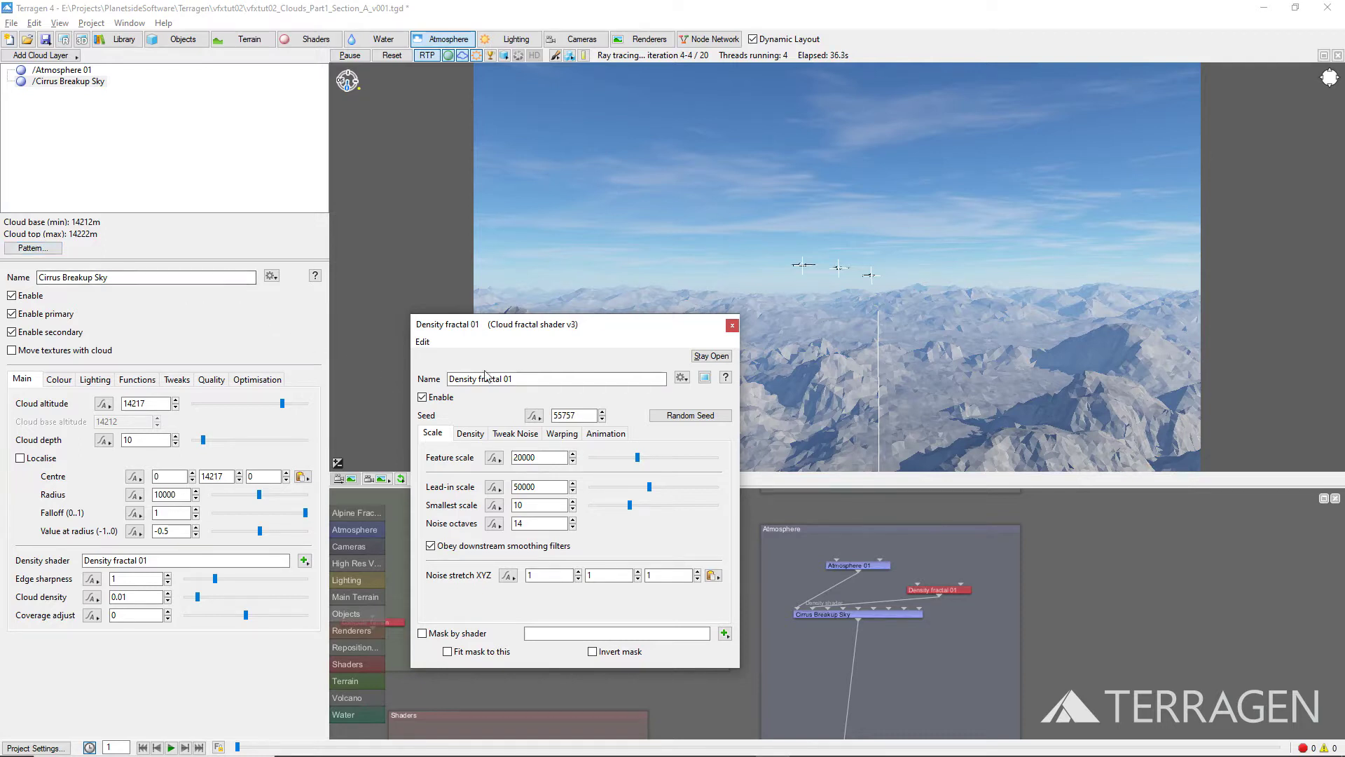
click(678, 418)
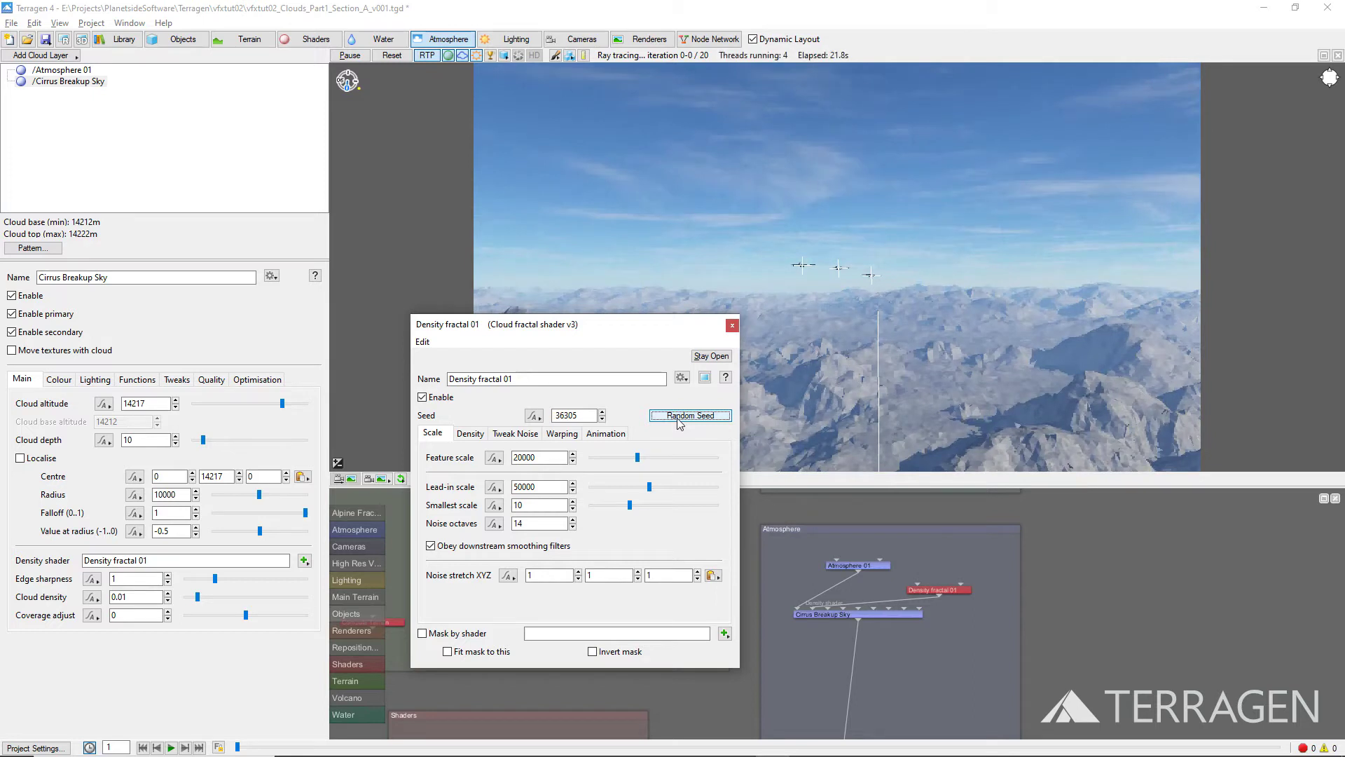
click(678, 419)
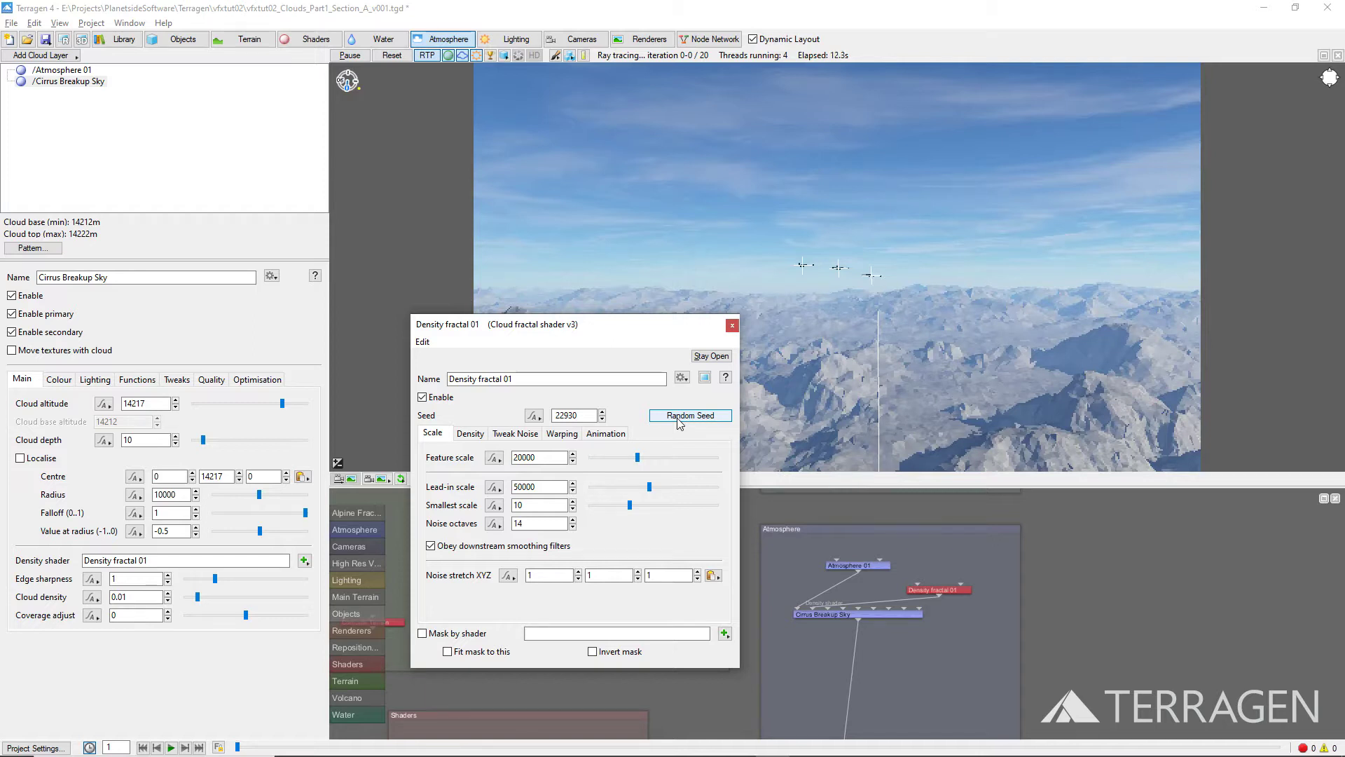
click(732, 326)
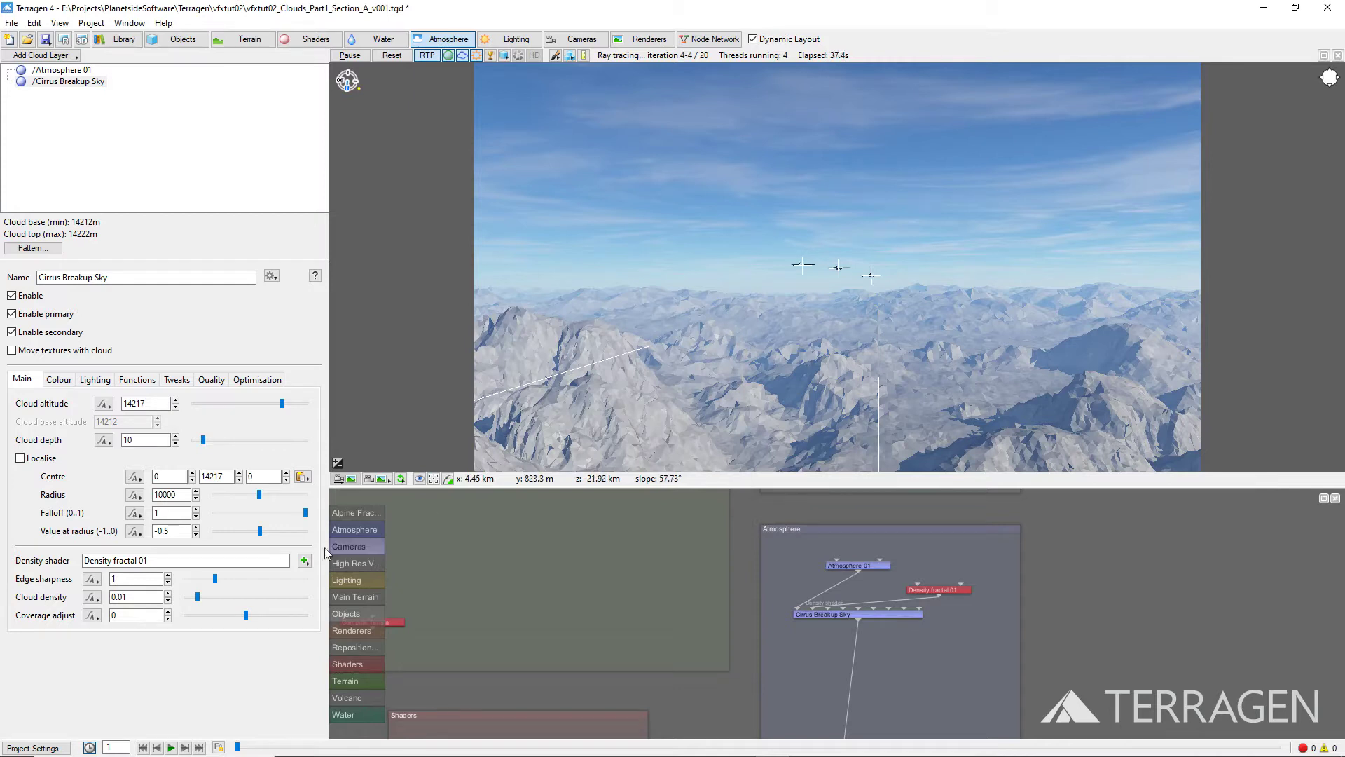
double_click(137, 597)
text(0.004)
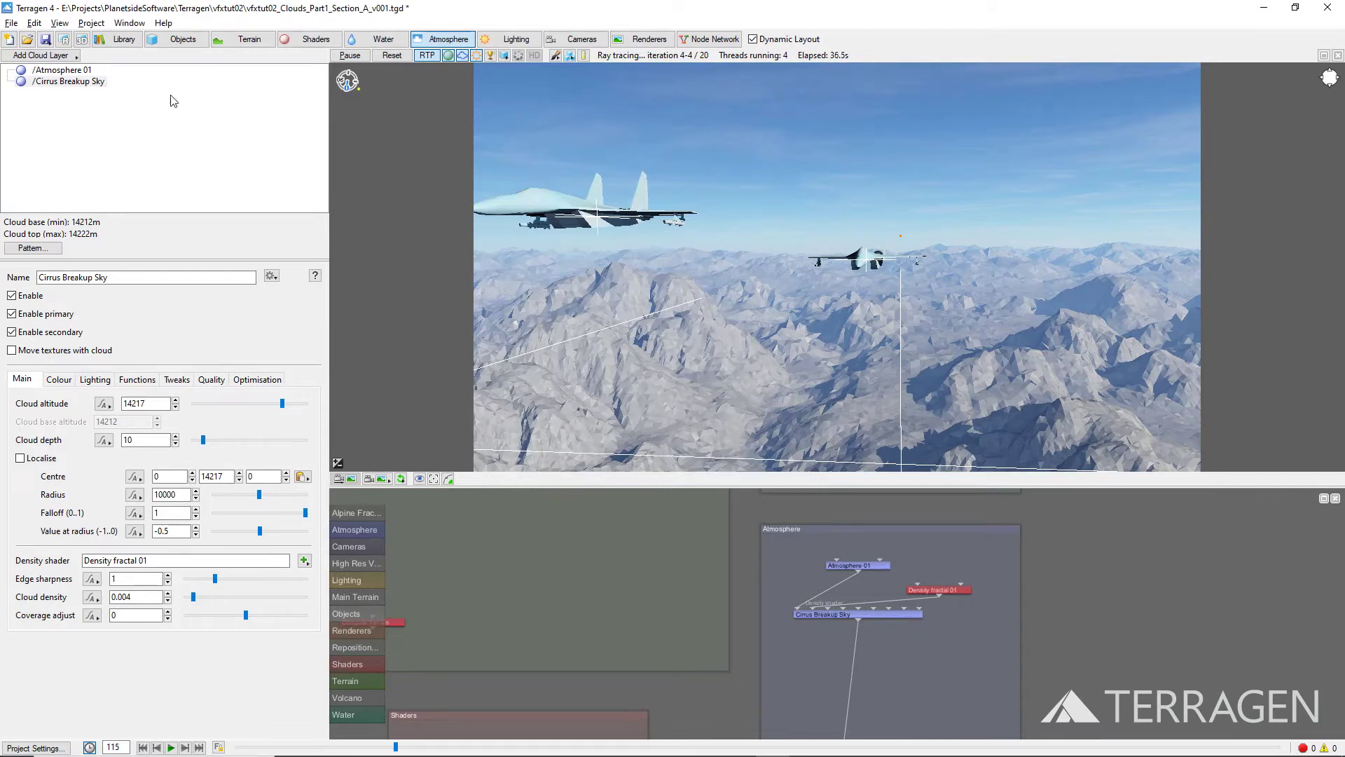
Step: Add a low-level large cumulus cloud layer and name it Cumulus Hide Aircraft
click(67, 56)
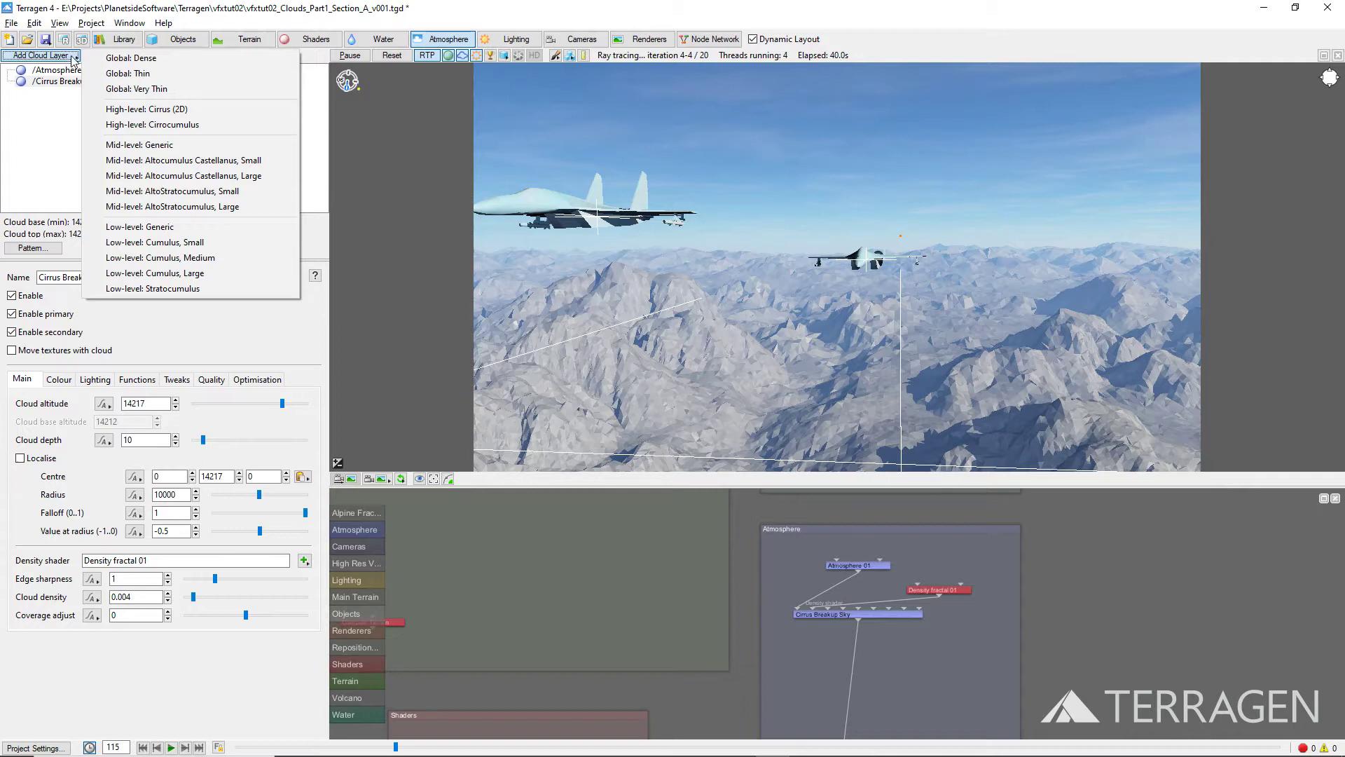
click(213, 279)
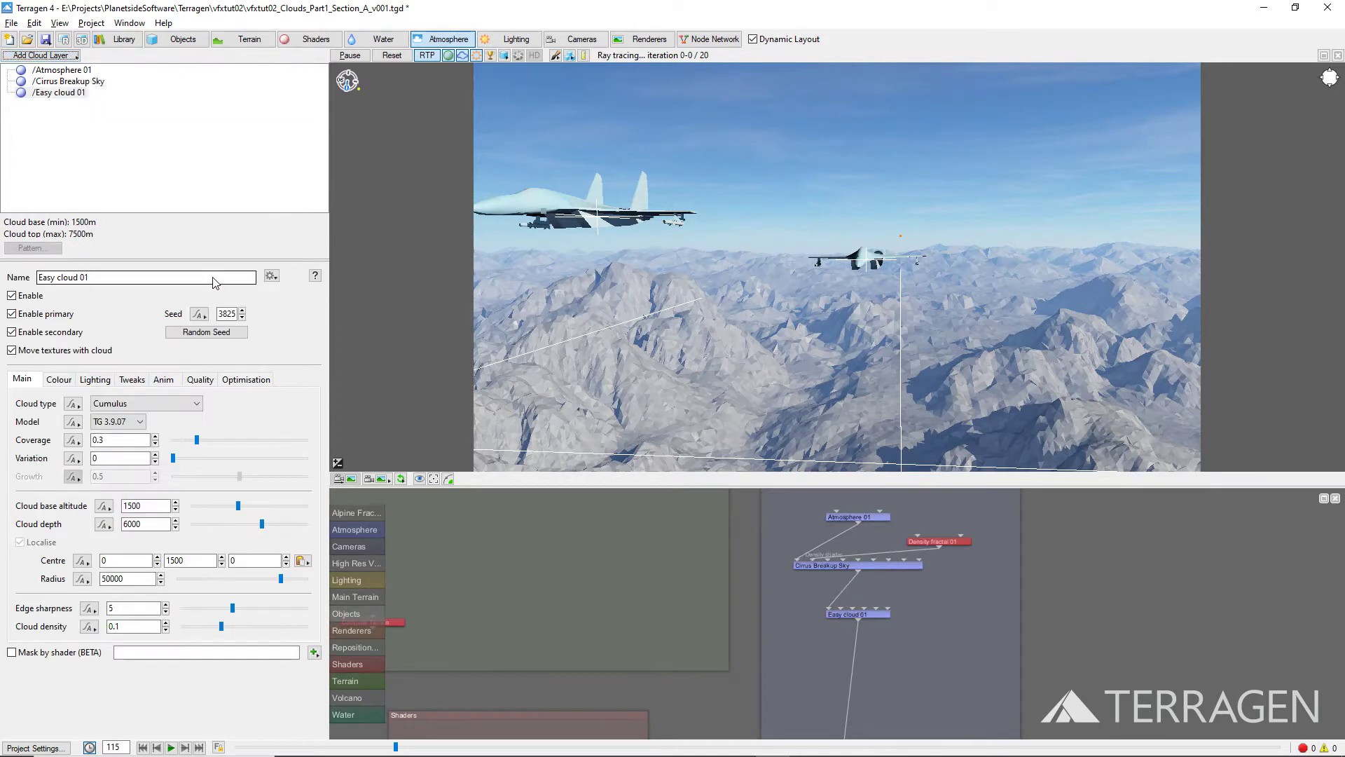
triple_click(212, 277)
text(C)
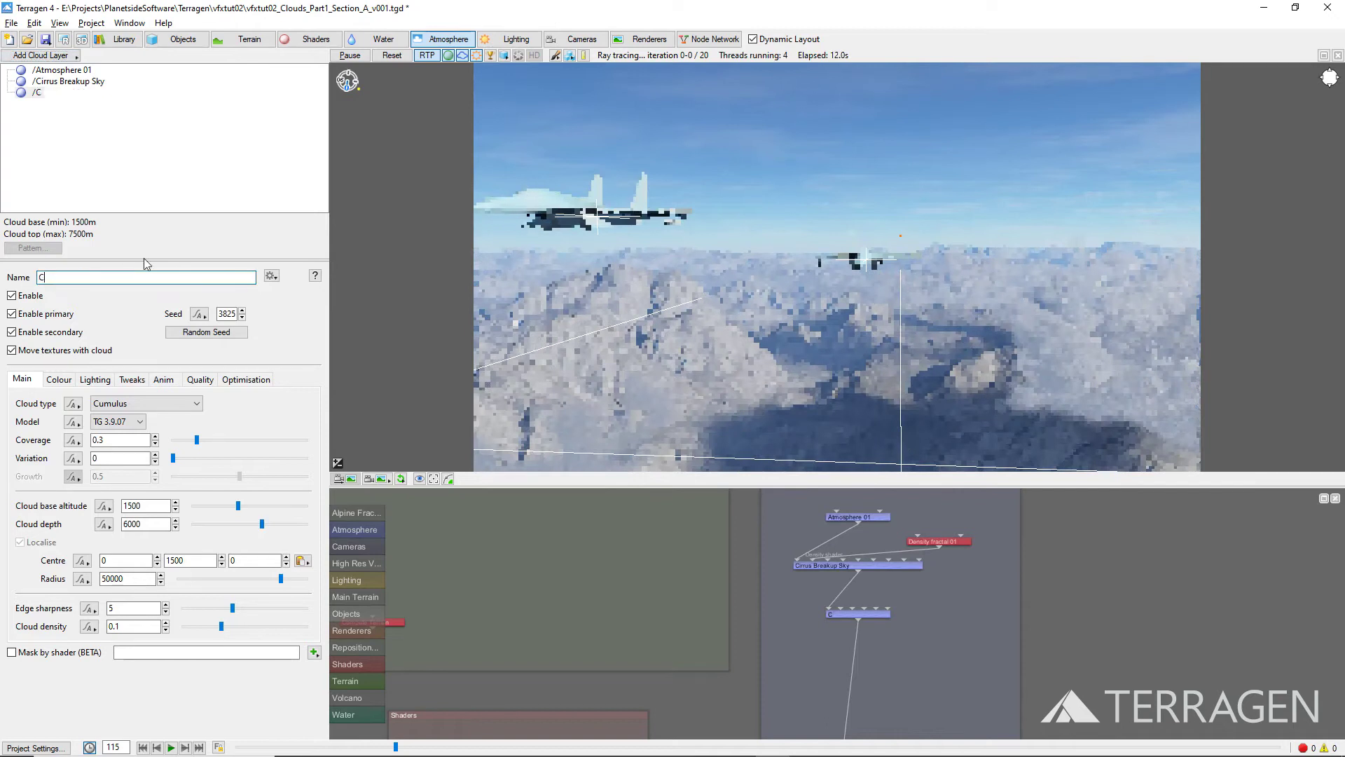
text(umulus Hide Aircraft)
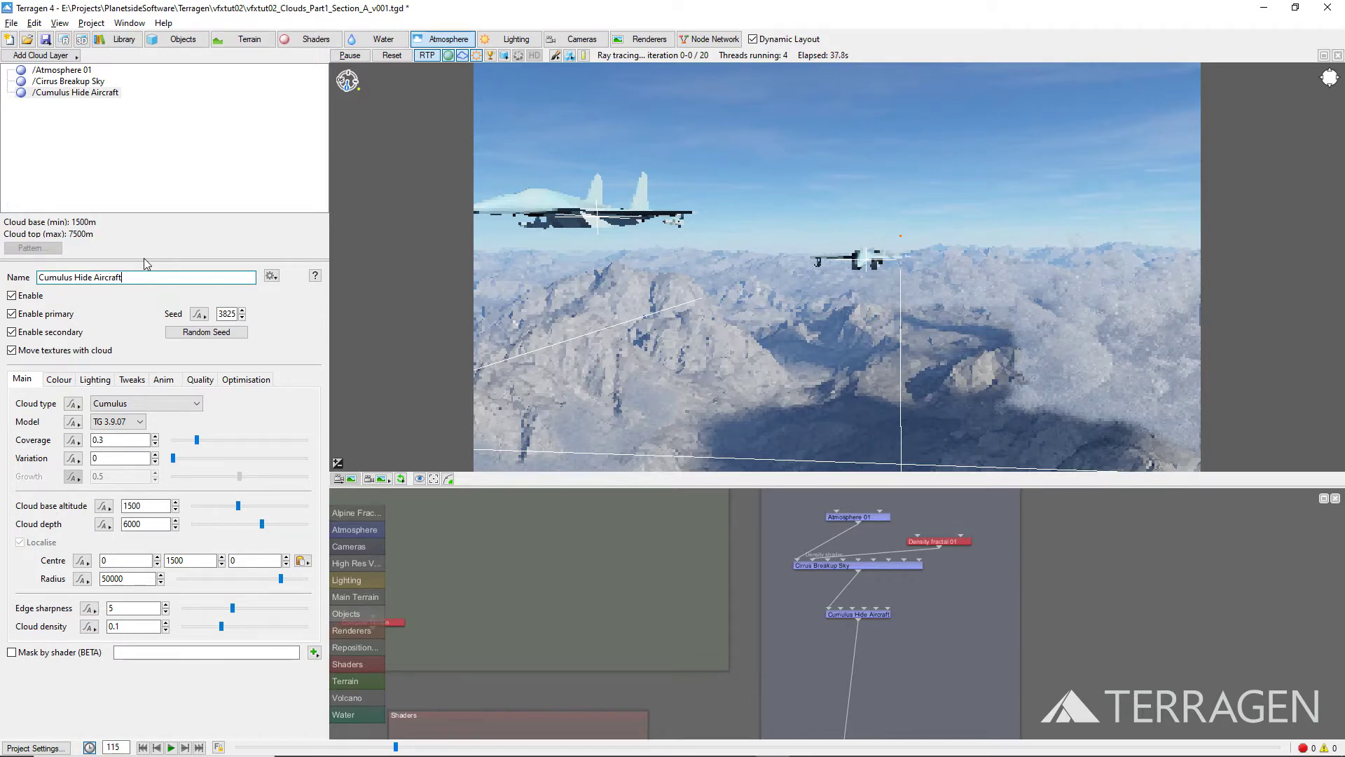
Step: Set the Cumulus Hide Aircraft layer's cloud base altitude to 2900 and randomise its seed
double_click(136, 506)
text(2900)
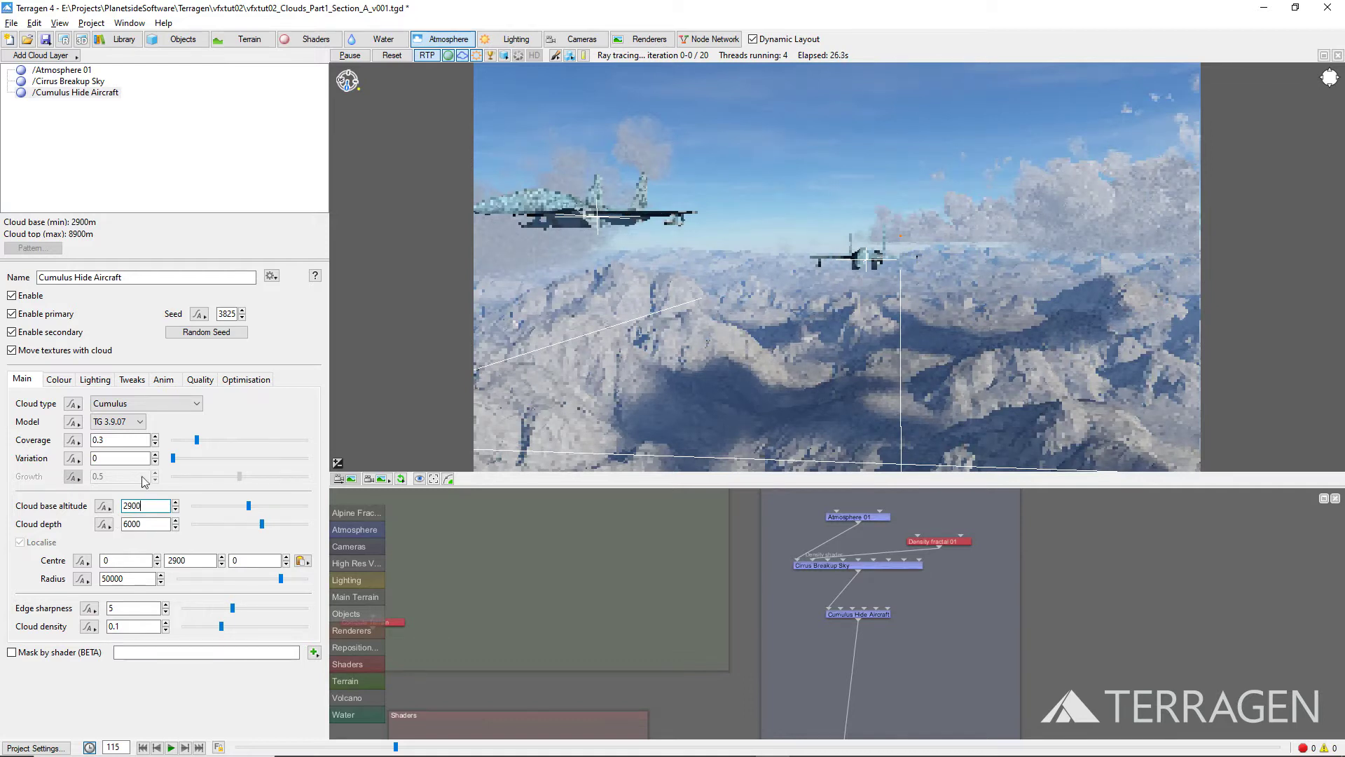
click(227, 332)
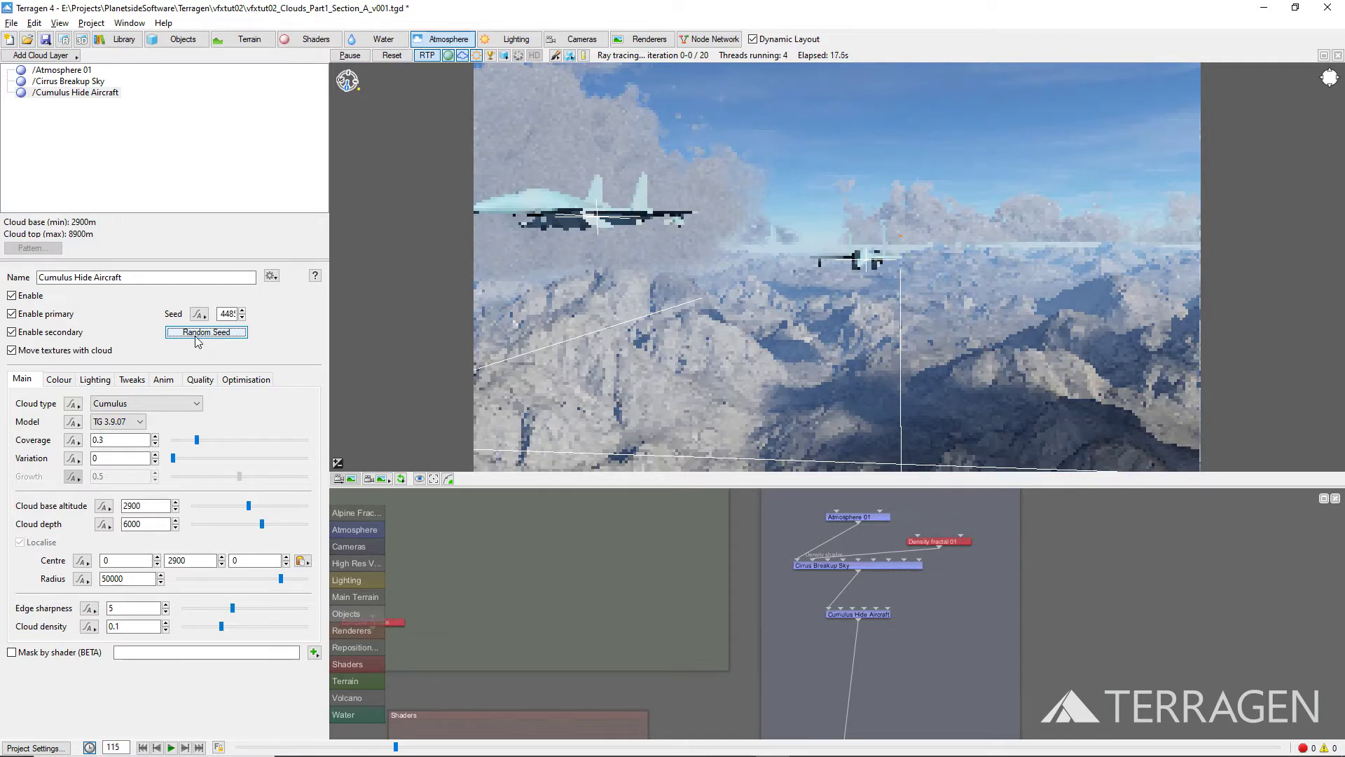
click(197, 333)
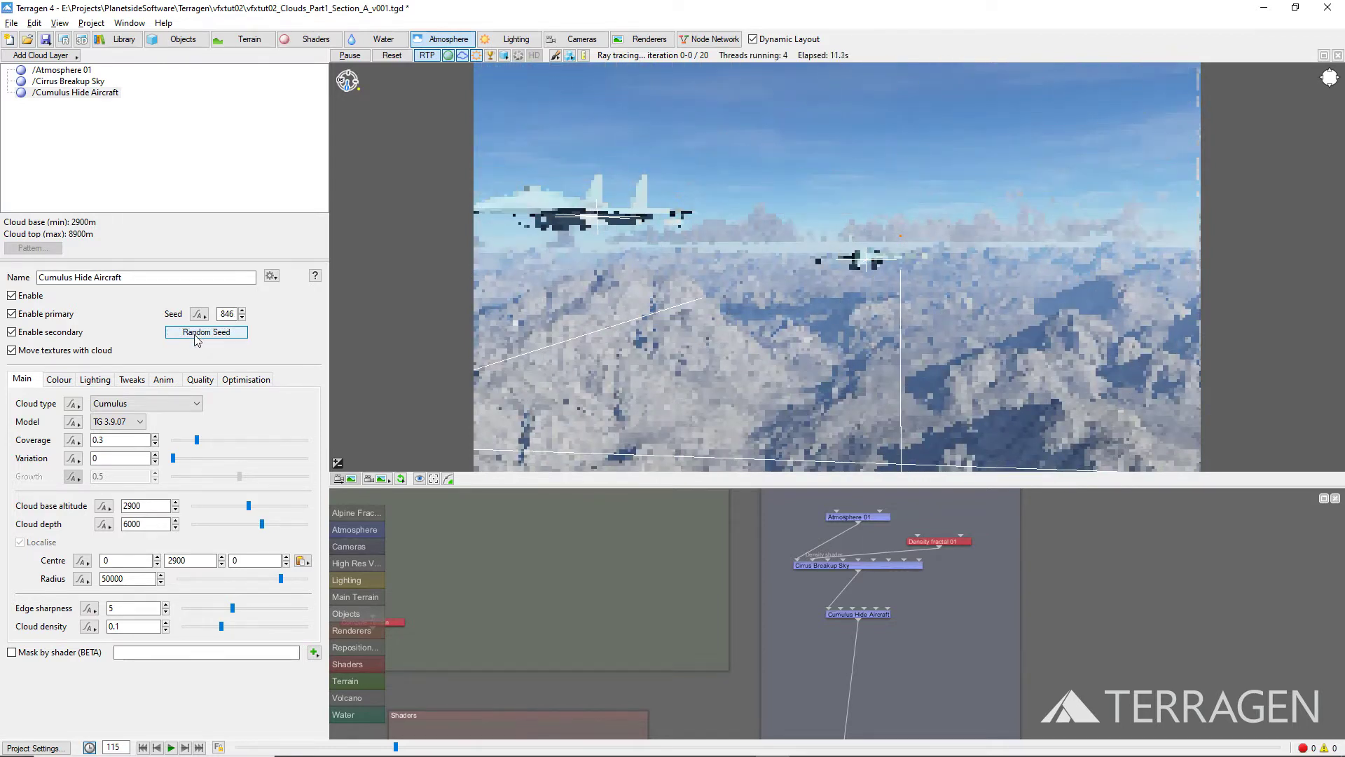
Step: Switch to an enlarged top view with ray tracing off and set the cumulus layer's radius to 4000
click(428, 55)
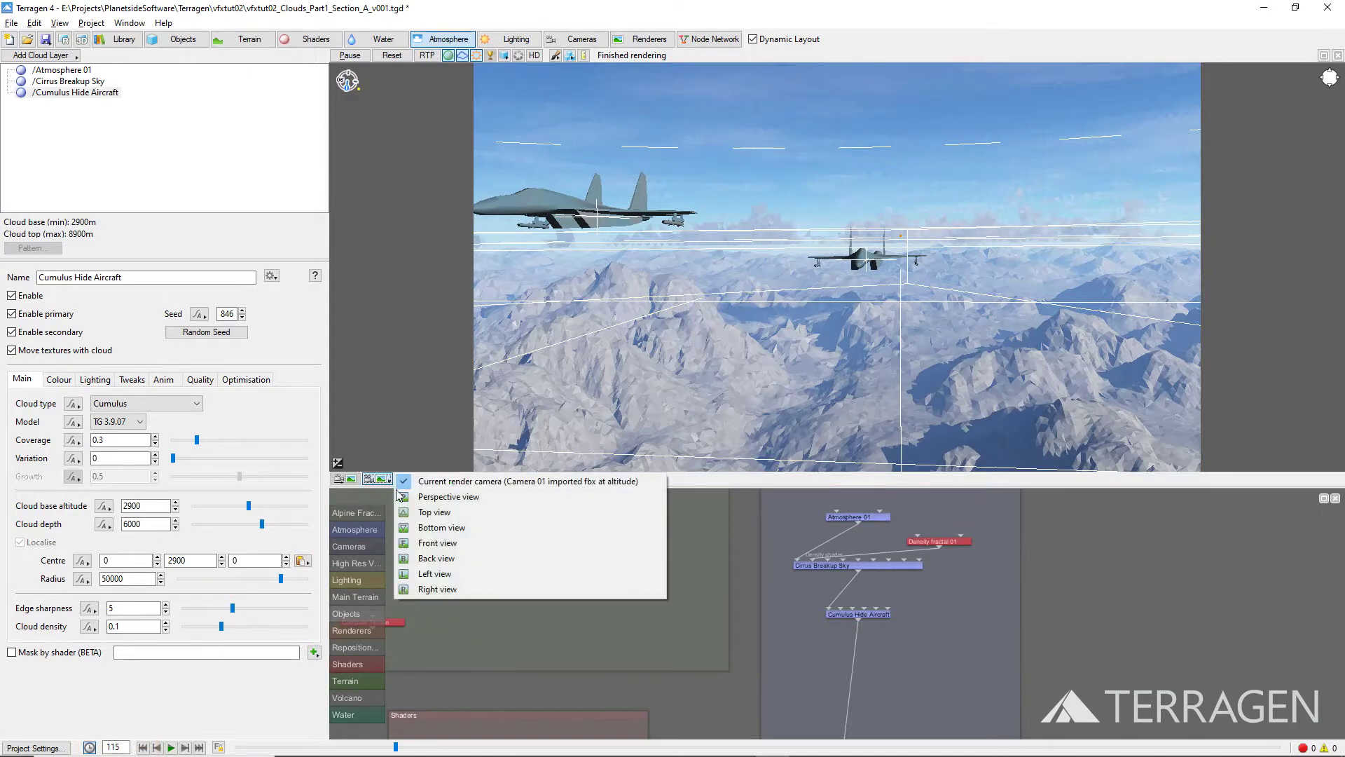
click(424, 518)
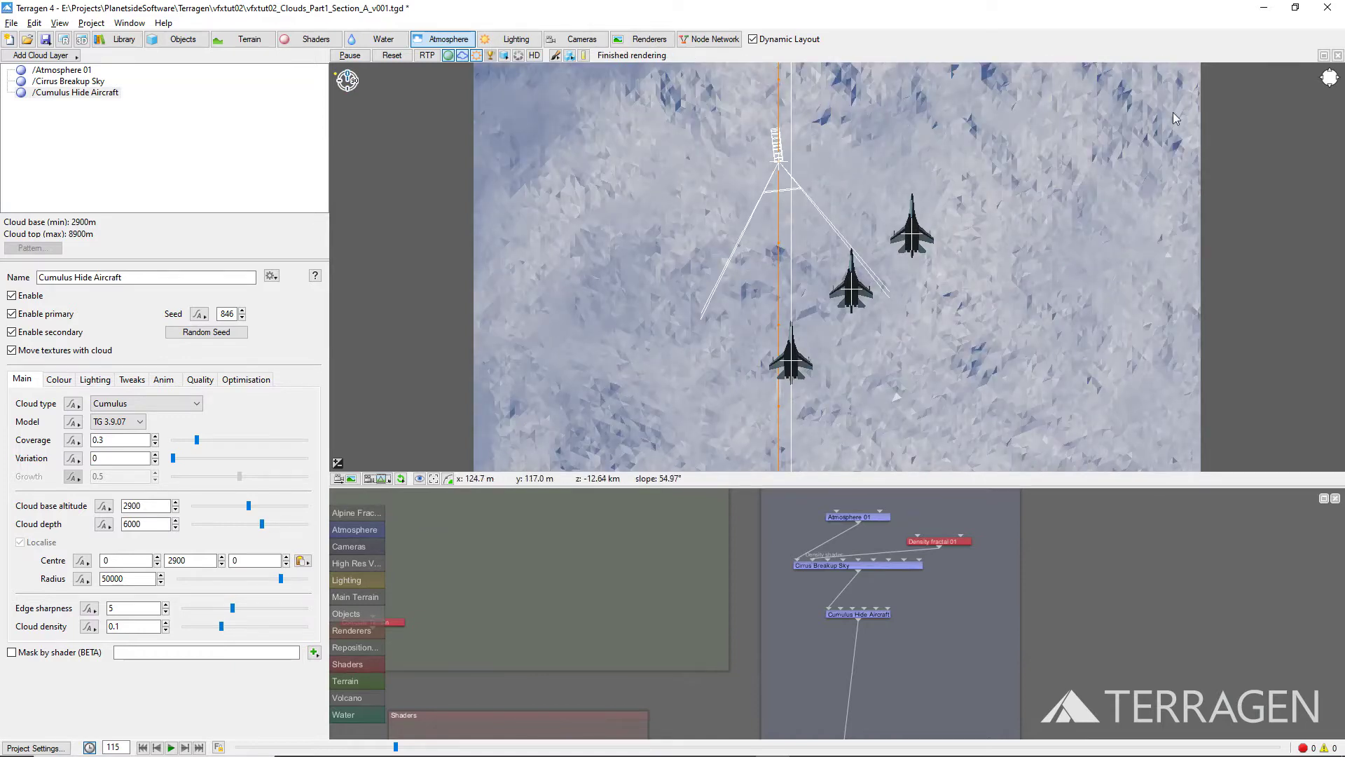
click(1324, 56)
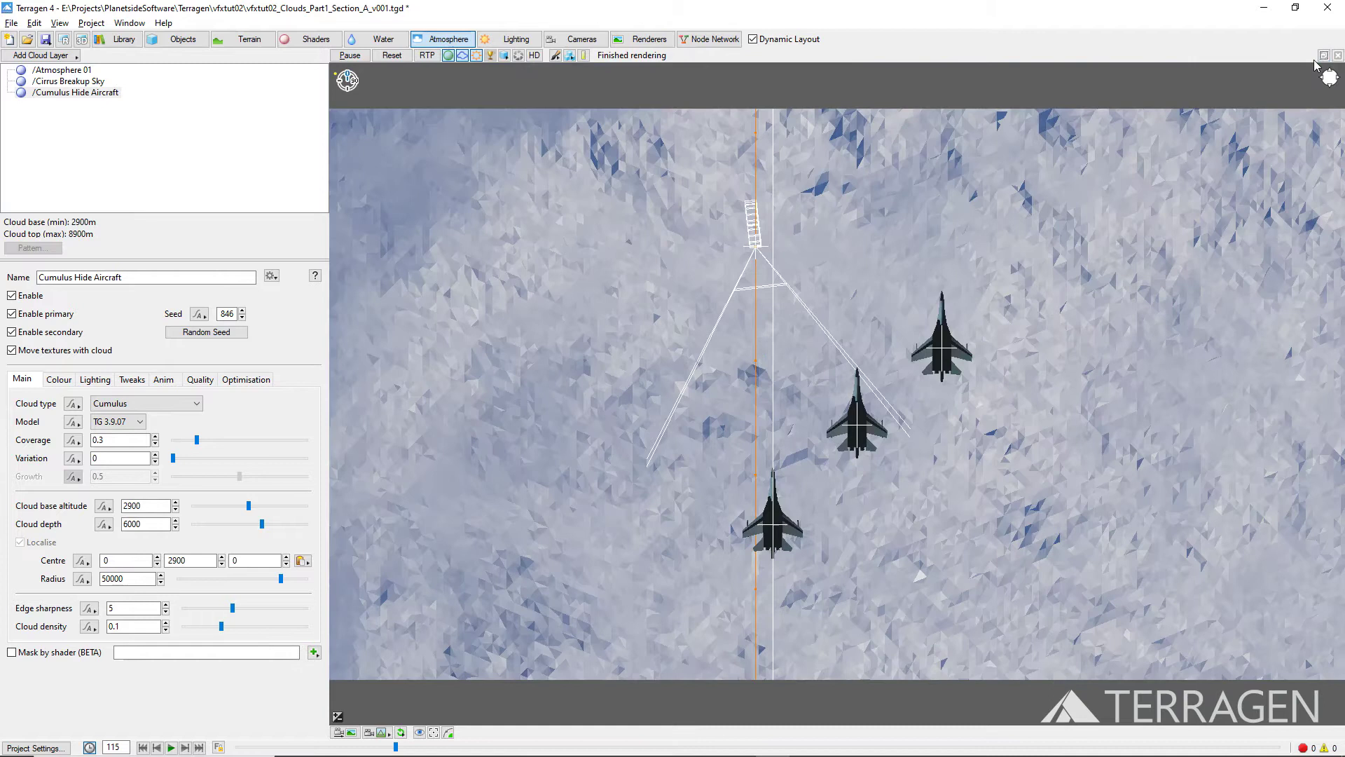
scroll(600, 320, down, 5)
scroll(599, 321, down, 3)
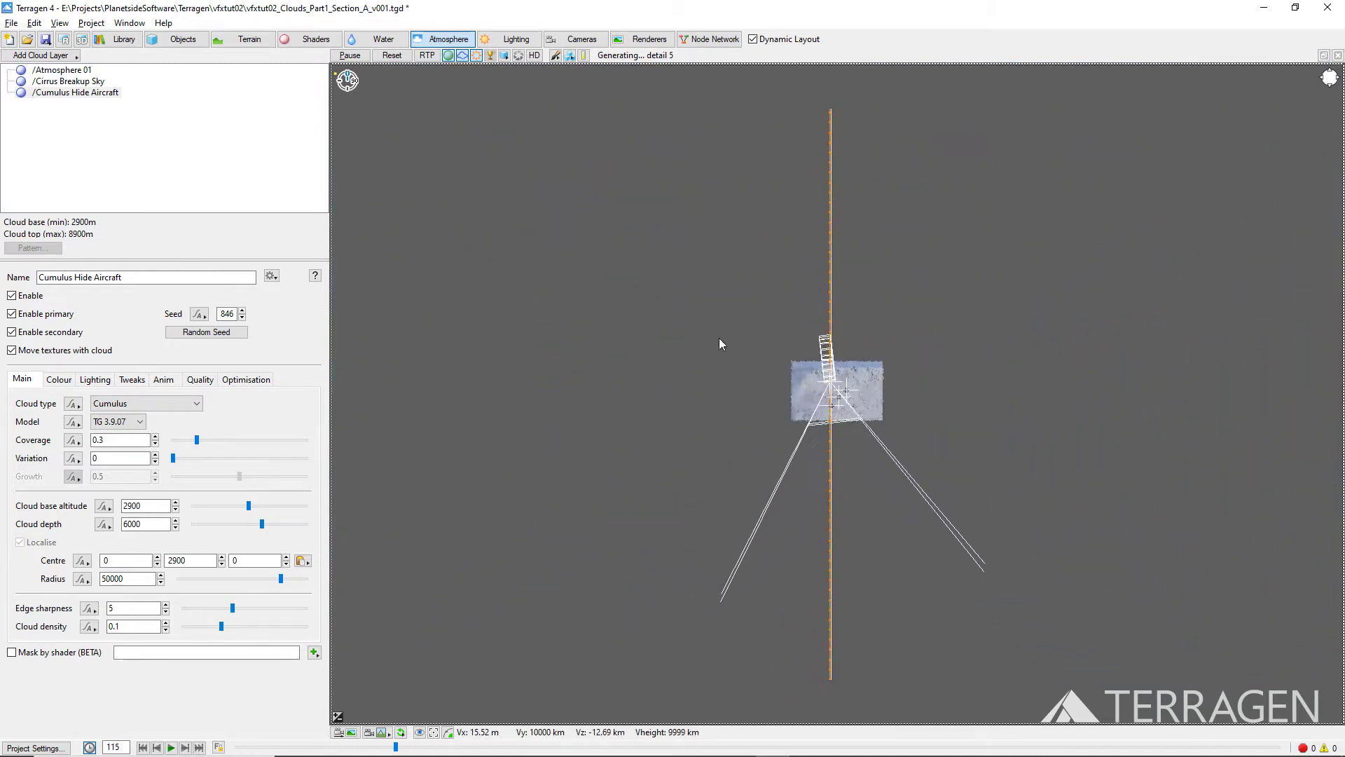
scroll(719, 338, up, 4)
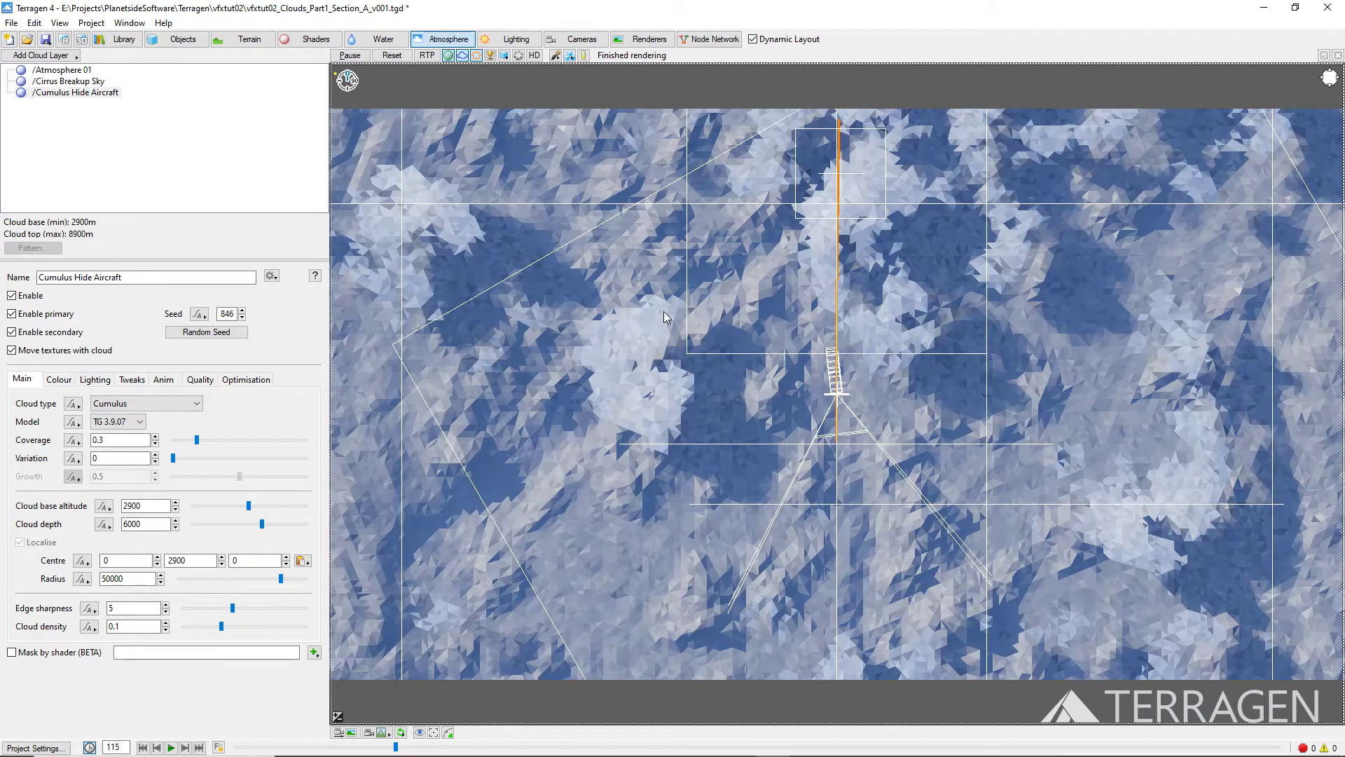
double_click(128, 578)
text(4000)
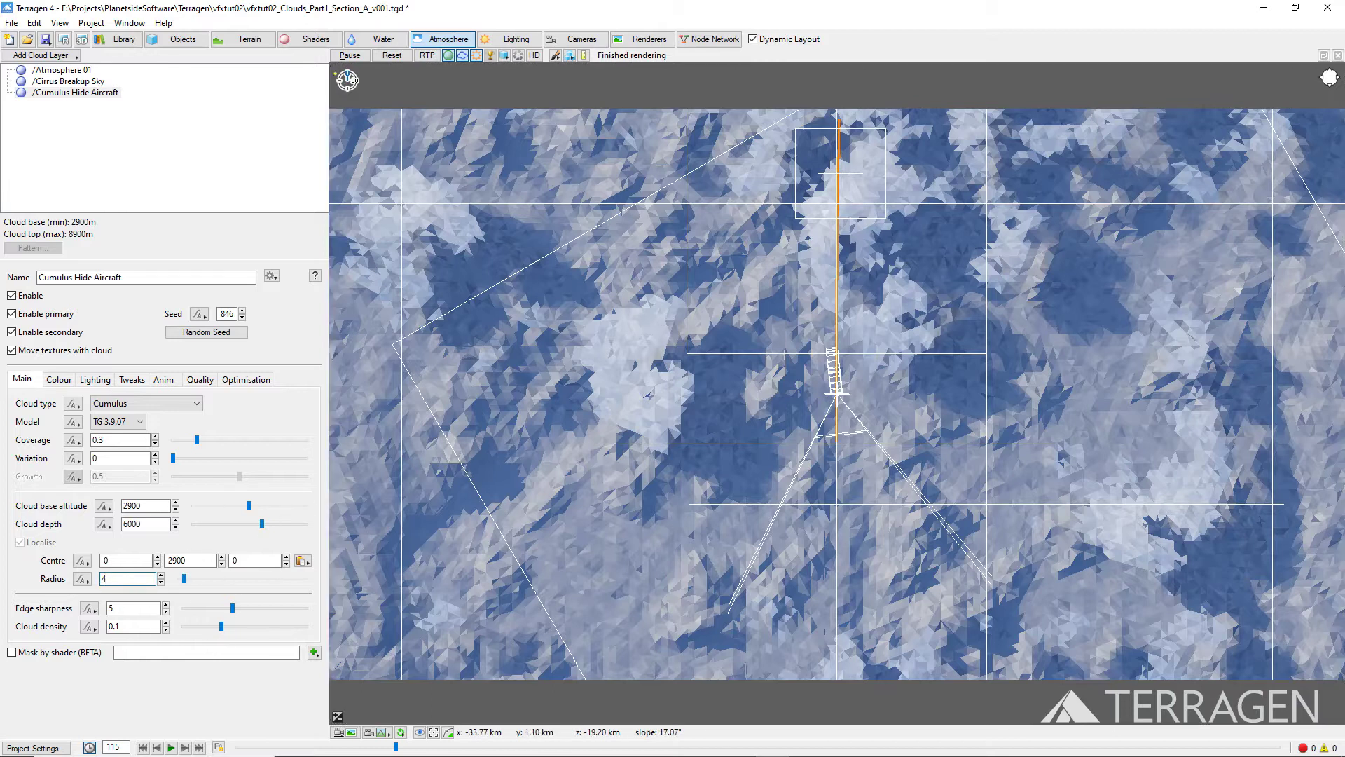
key(Return)
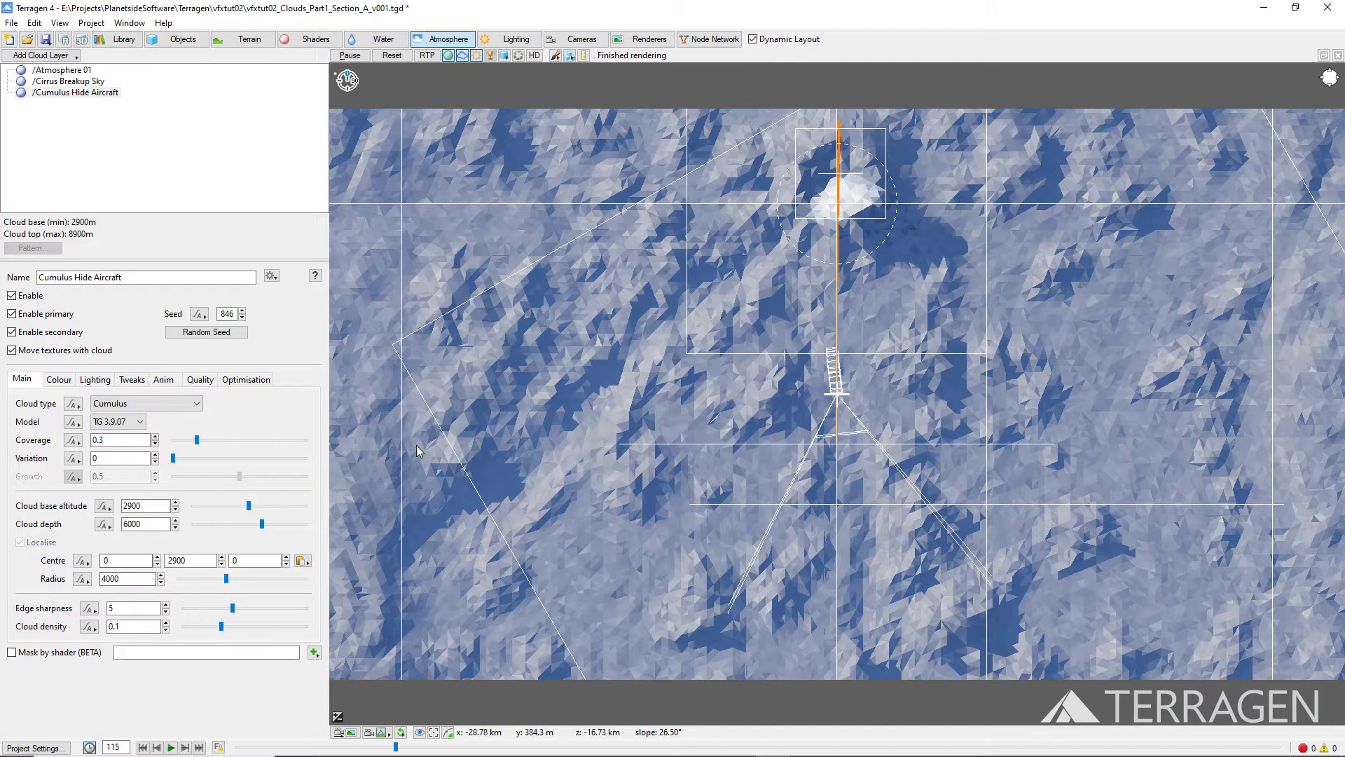
Step: Select the Cumulus Hide Aircraft layer in the preview and set its cloud density to 10
right_click(526, 365)
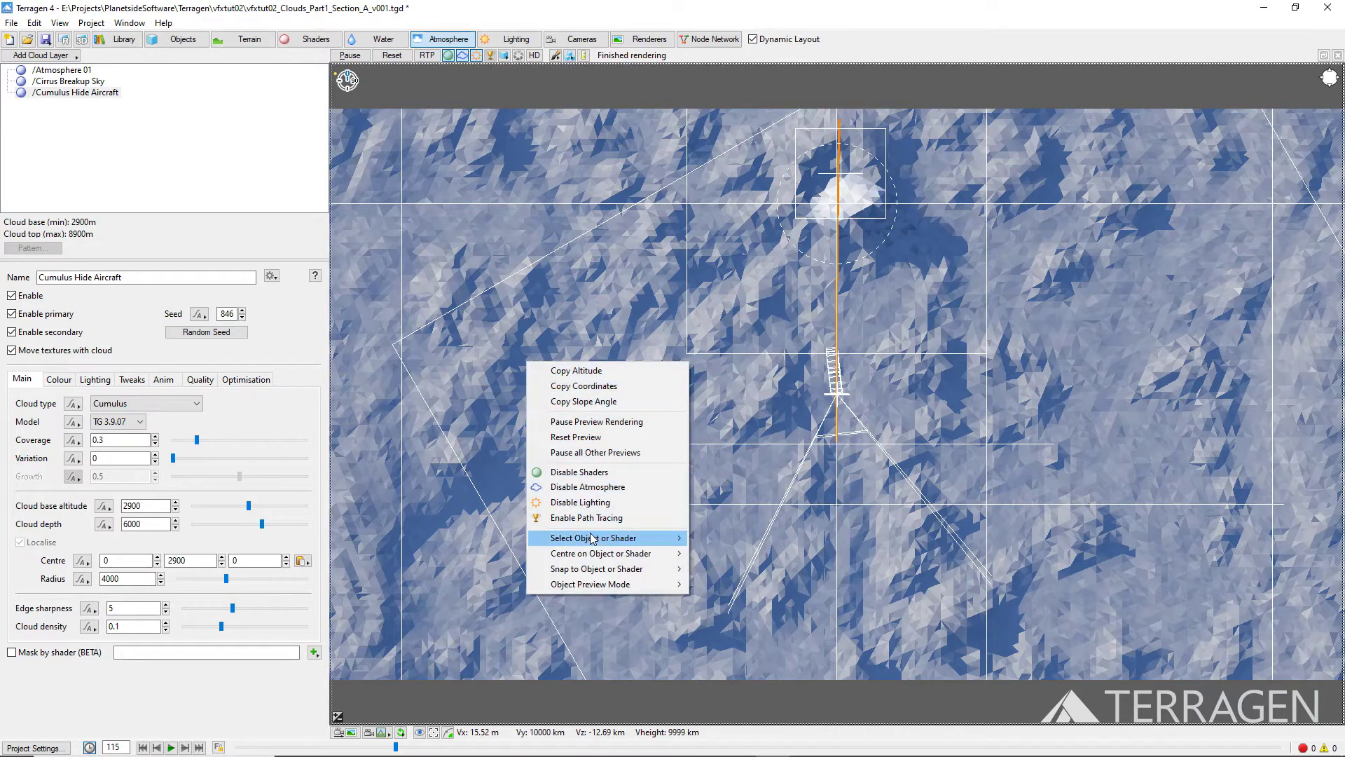
mouse_move(593, 538)
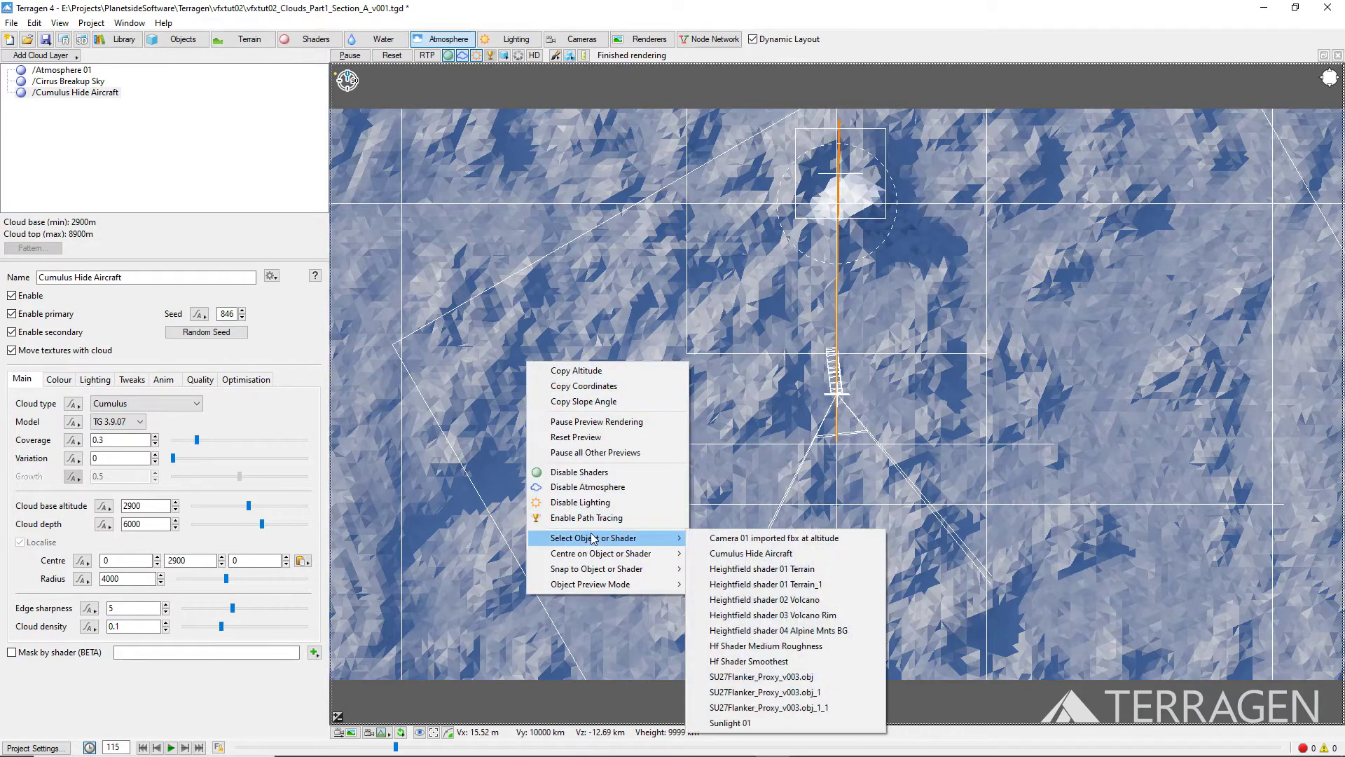
click(747, 553)
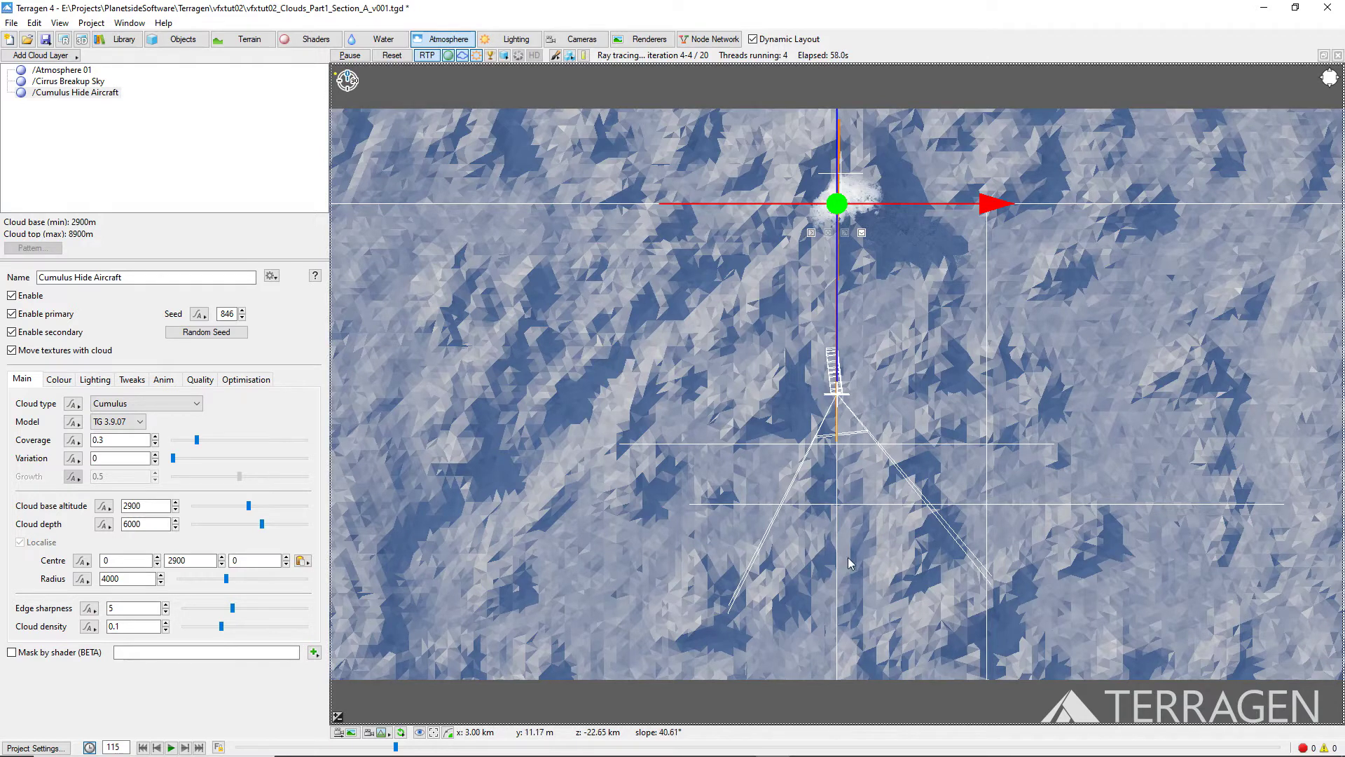
click(126, 630)
drag(125, 630, 105, 634)
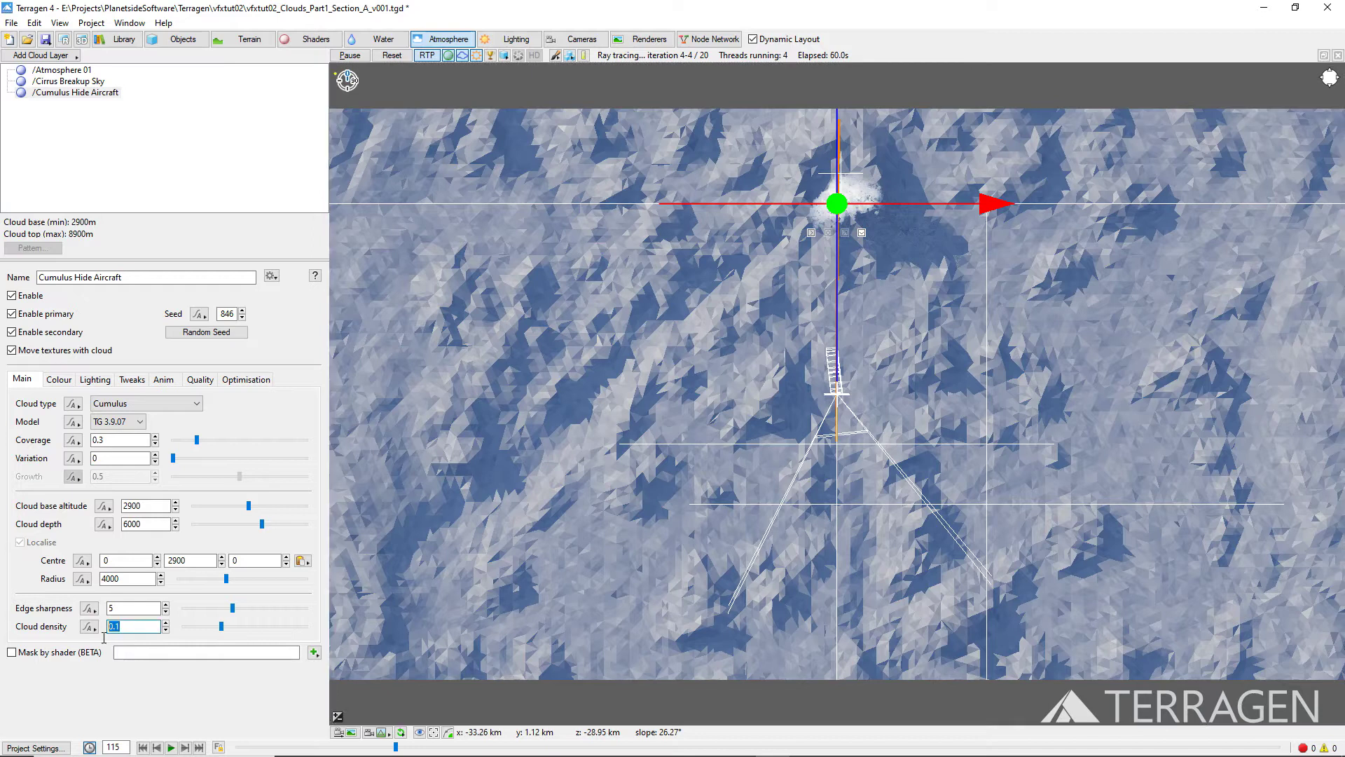
text(10)
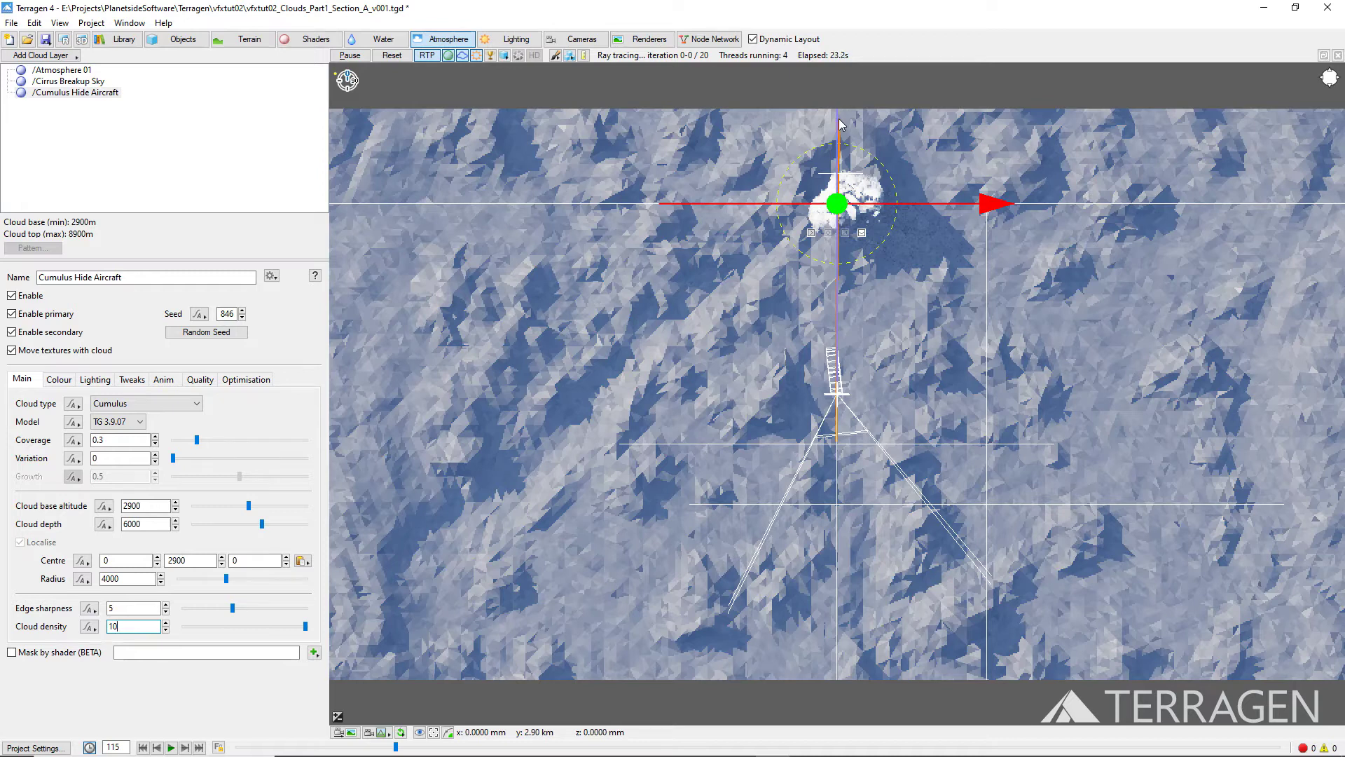
Step: Move the cumulus cloud along Z to about -18153 in front of the camera and preview it ray-traced through the render camera
drag(841, 124, 781, 398)
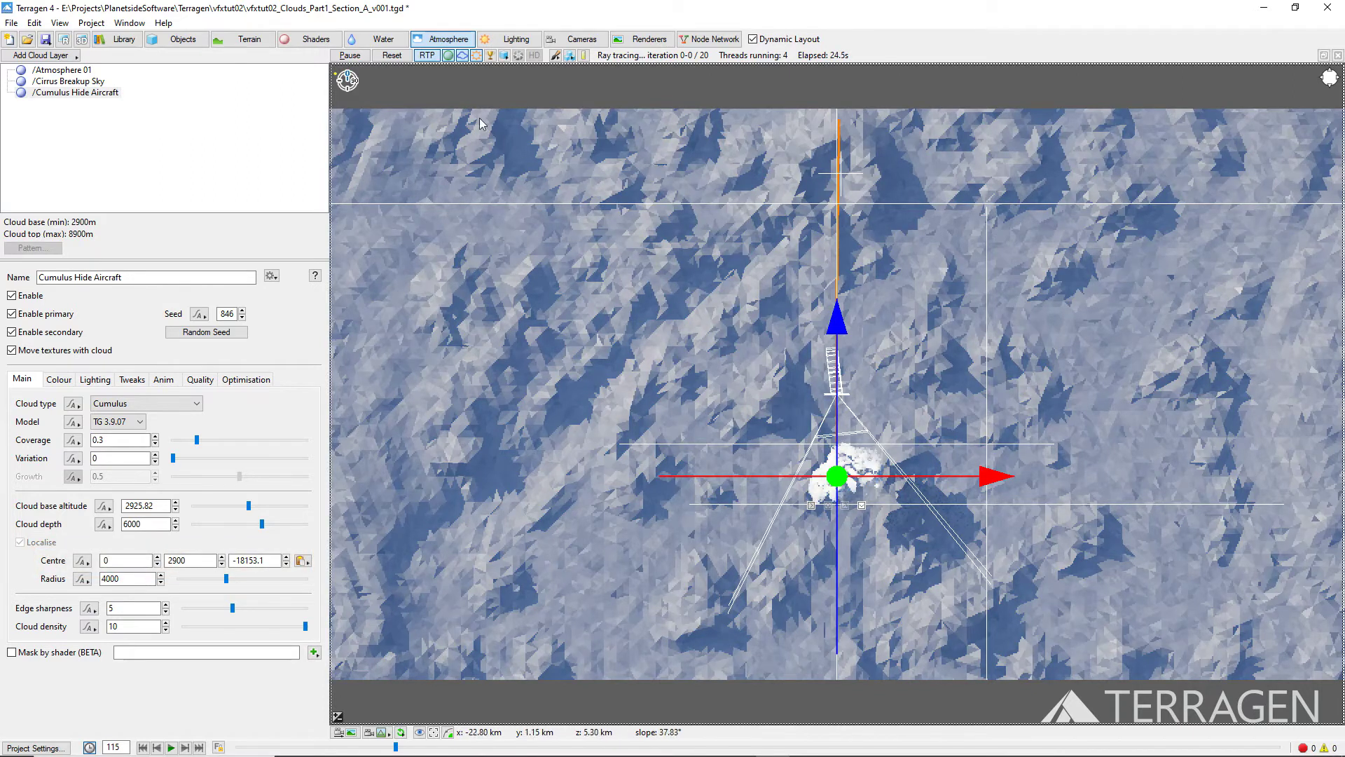
click(424, 57)
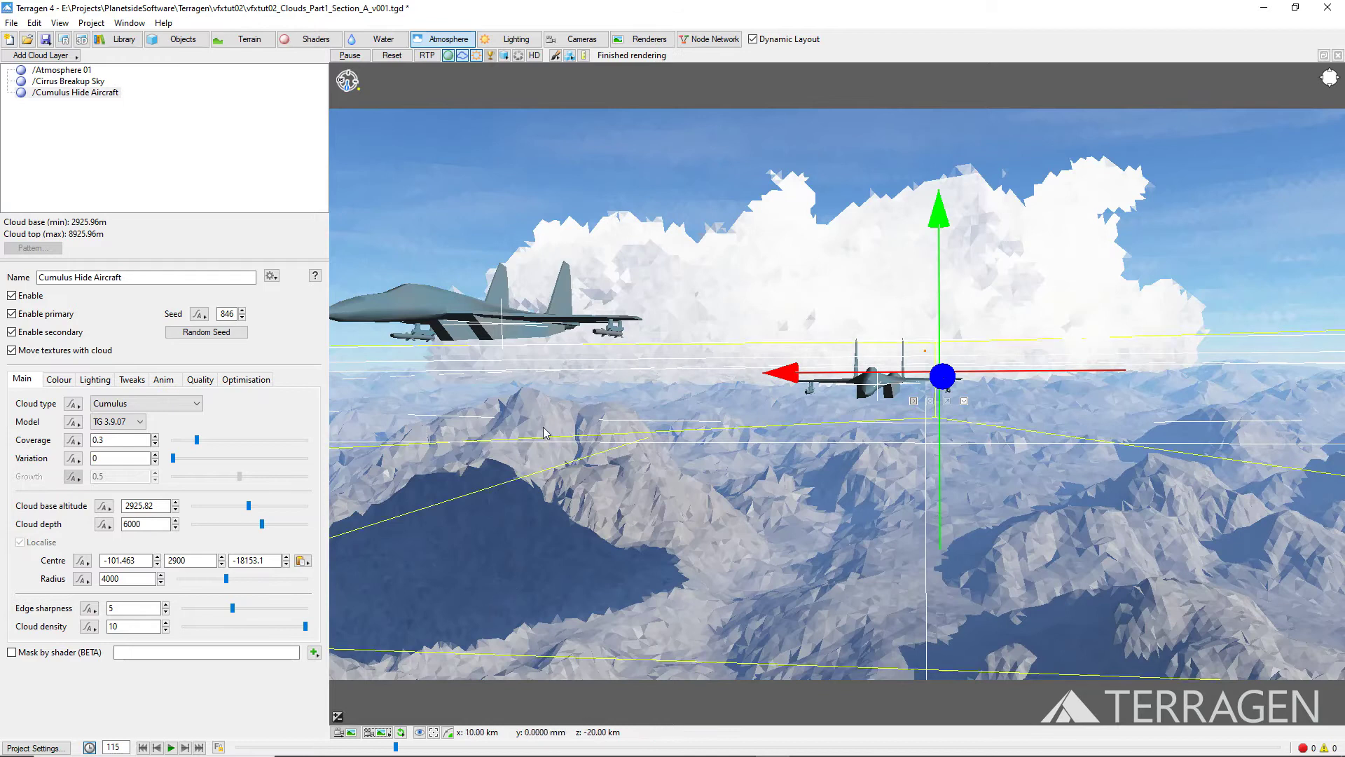
click(427, 55)
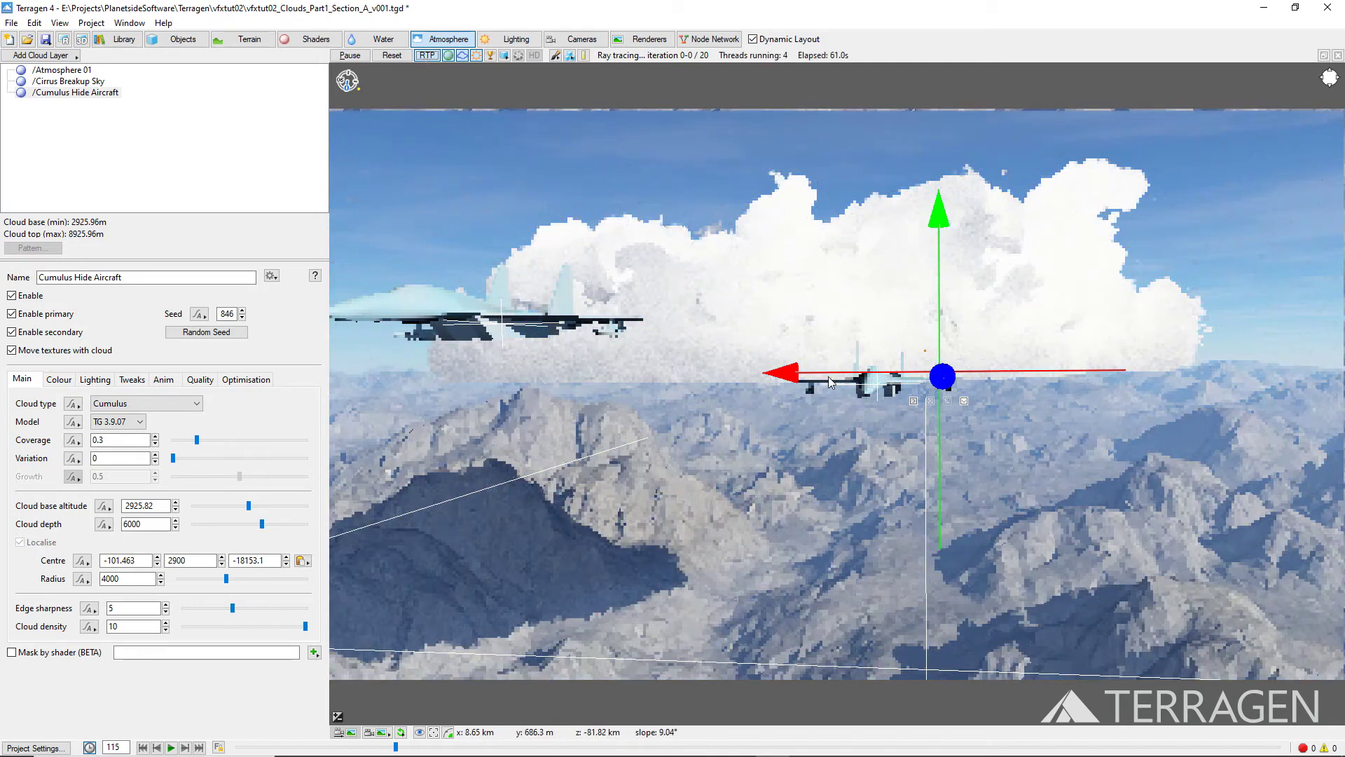
Step: Shift the cumulus cloud sideways along the X axis behind the aircraft and set its centre X to -2000
drag(829, 381, 478, 441)
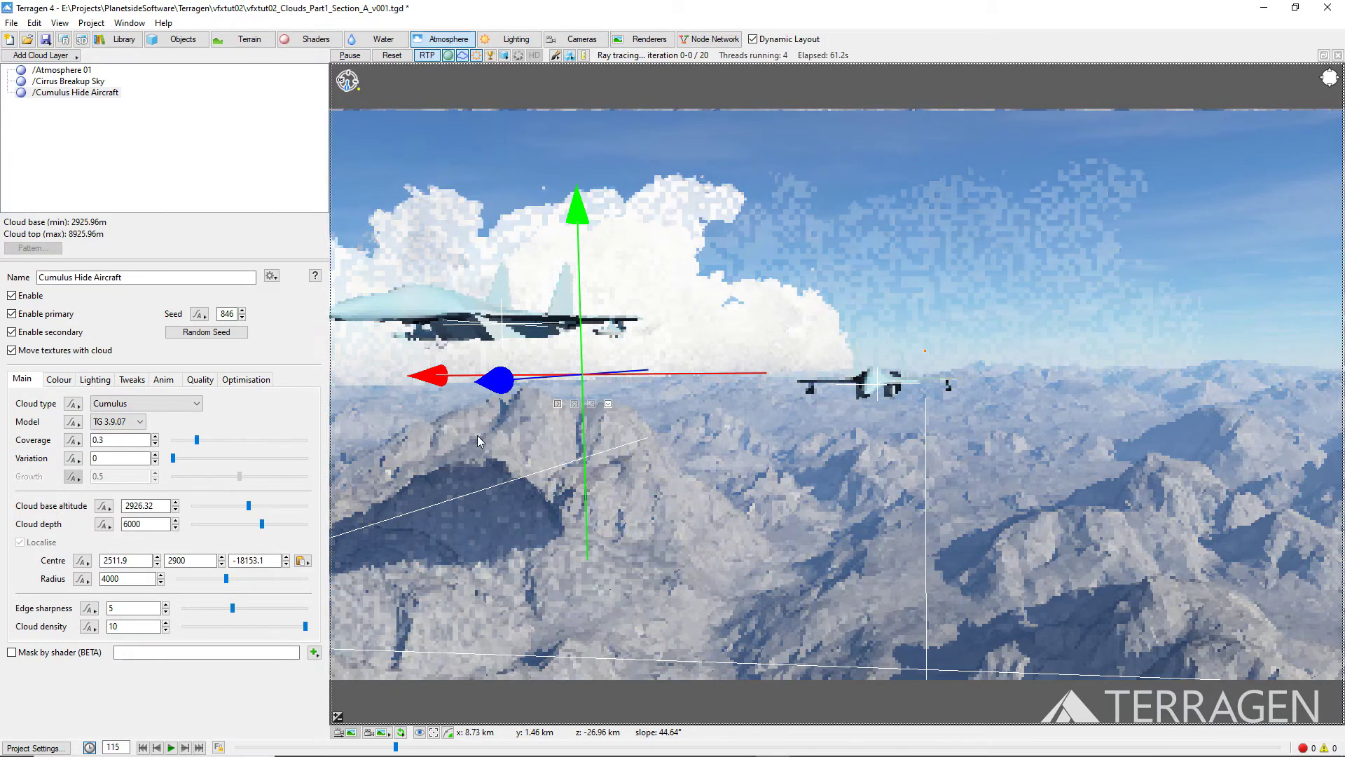
drag(665, 373, 1137, 359)
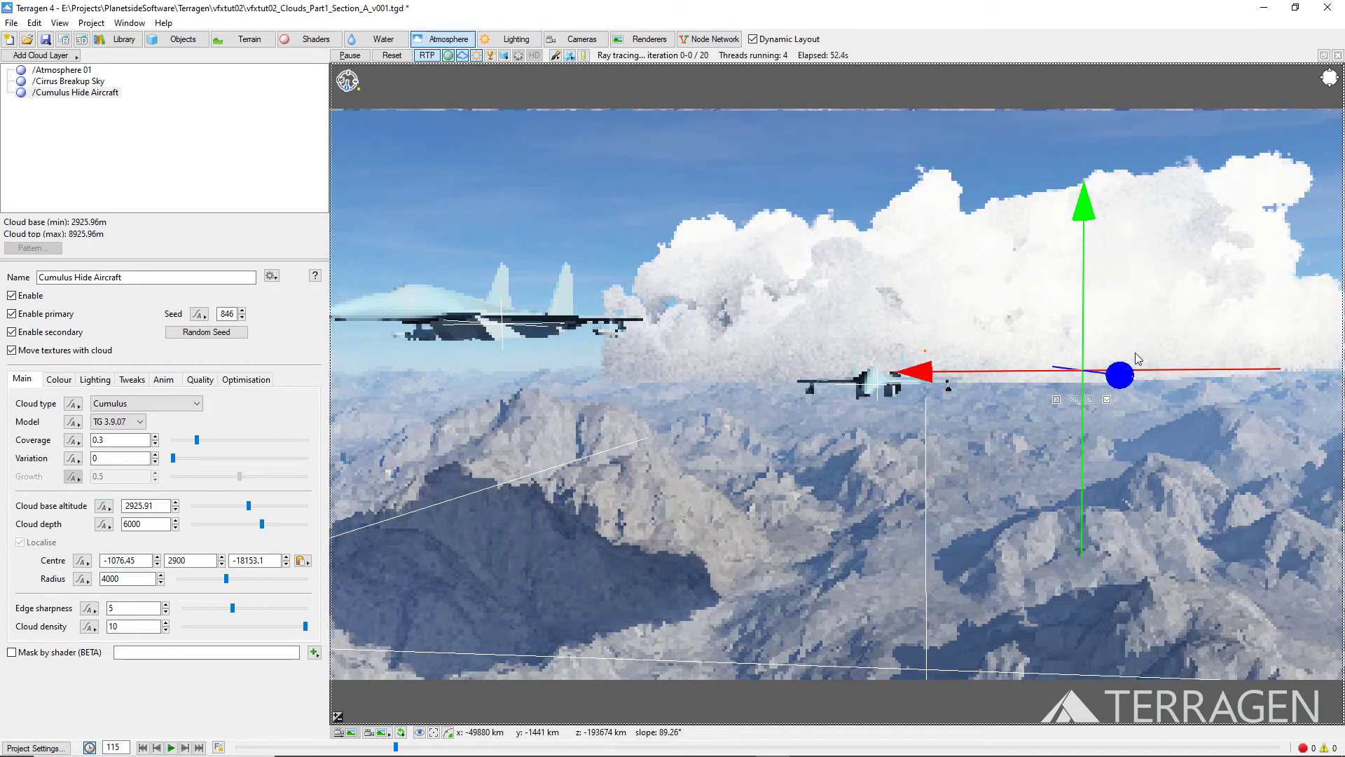
double_click(125, 559)
text(-2000)
key(Return)
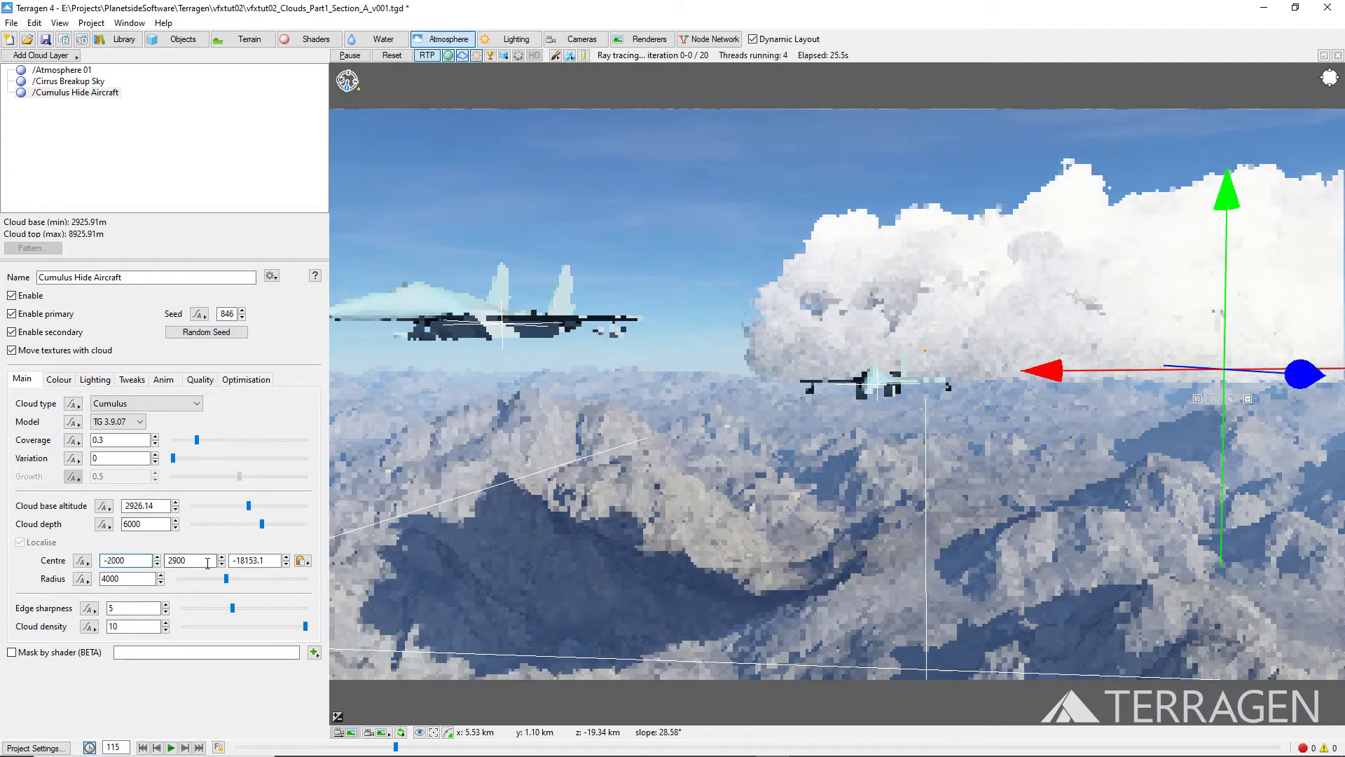
Step: Set the Cumulus Hide Aircraft layer's centre Z to -15000 and its cloud depth to 1500
double_click(255, 560)
text(-15000)
key(Return)
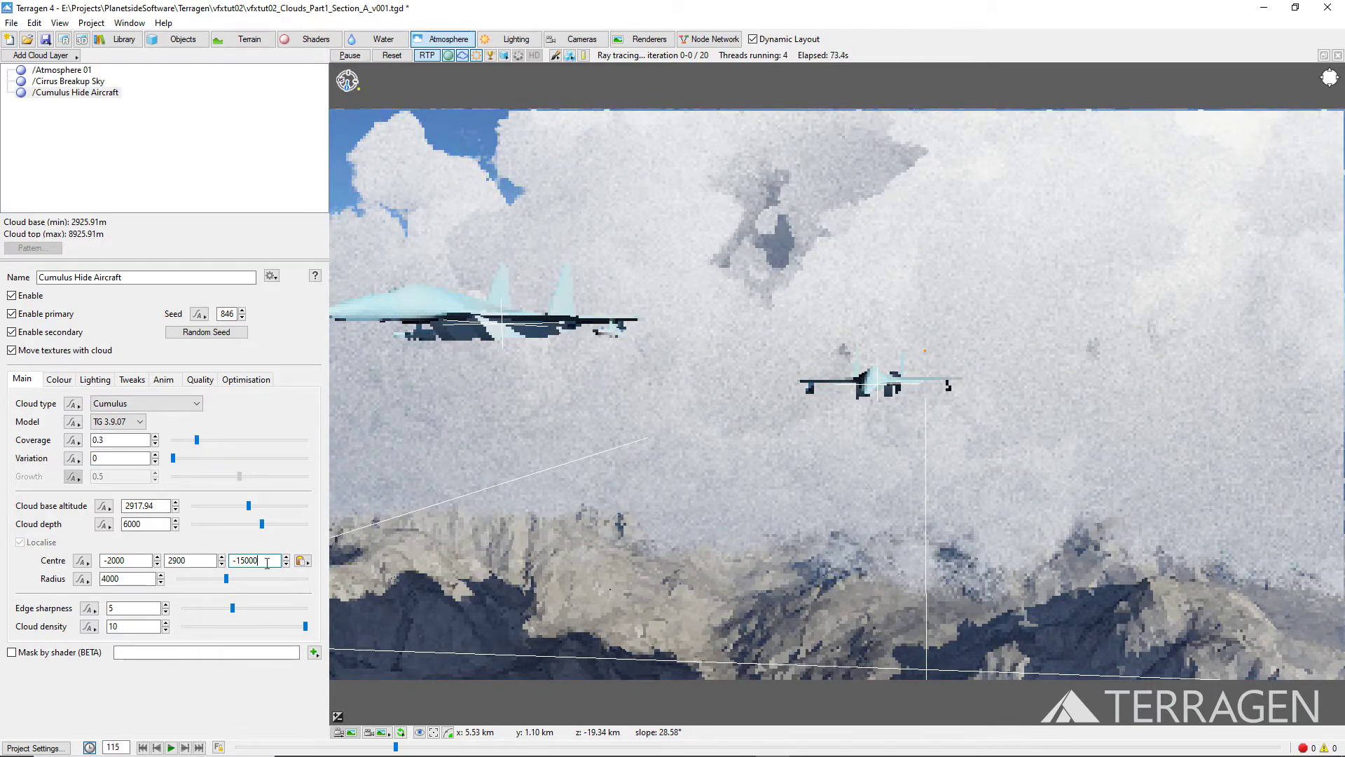
double_click(137, 524)
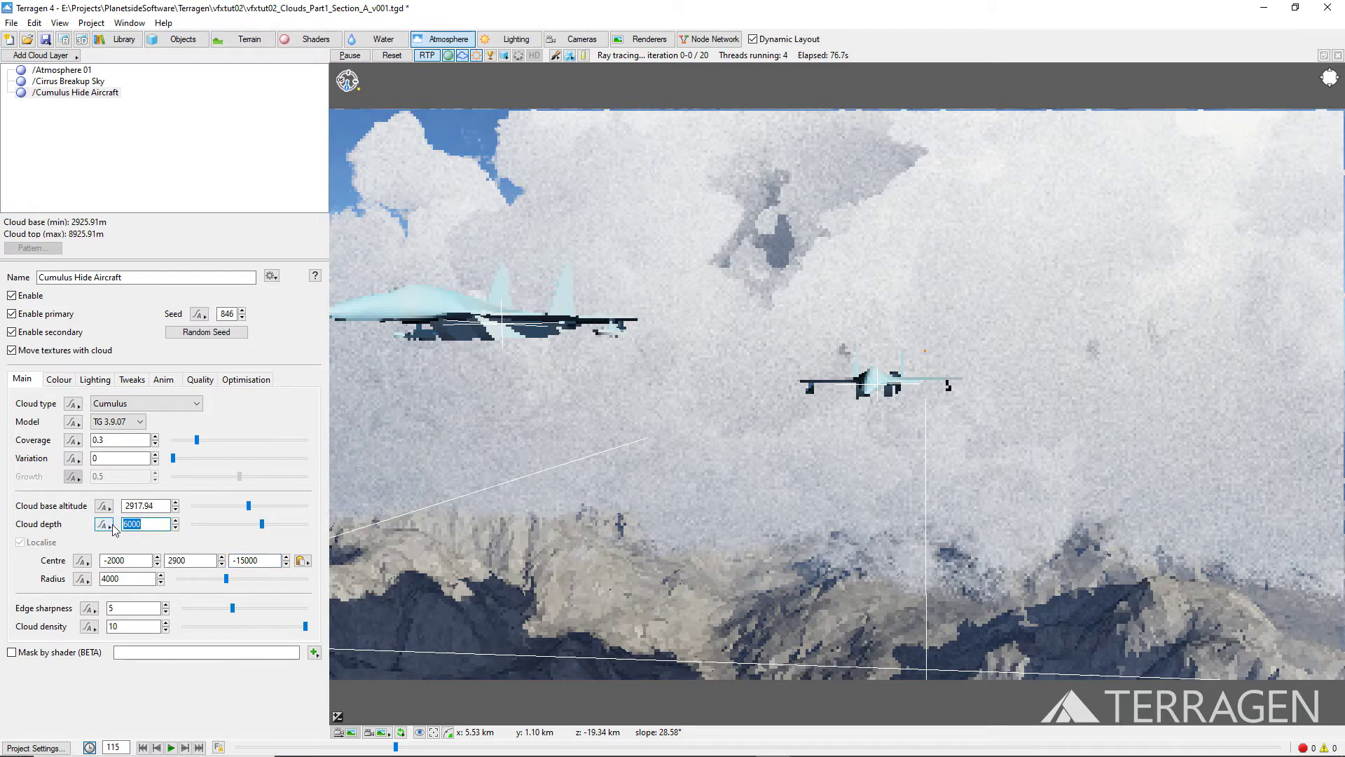
text(1500)
key(Return)
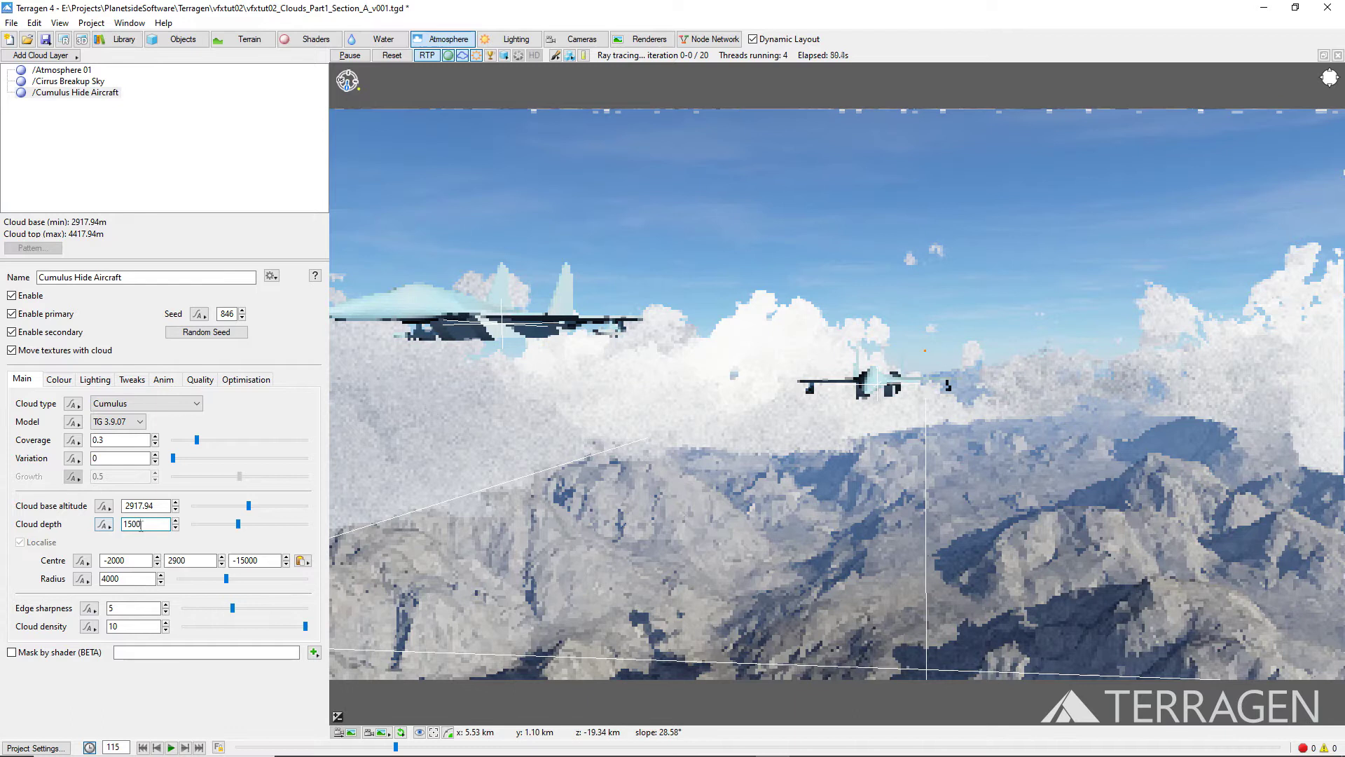
Step: Thin out the Cumulus Hide Aircraft cloud with cloud density 0.1, coverage 0.2 and variation 1.0
drag(125, 626, 98, 639)
text(0.1)
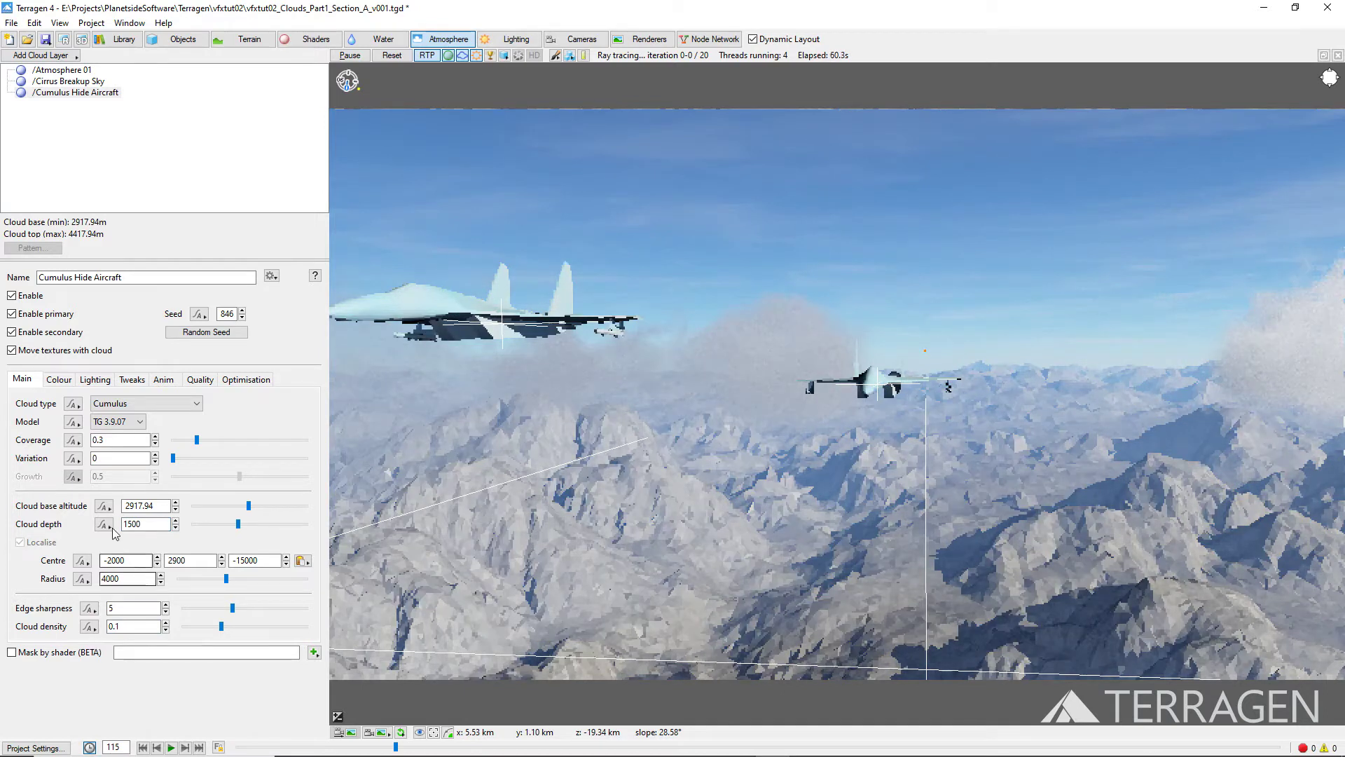
double_click(102, 439)
text(.2)
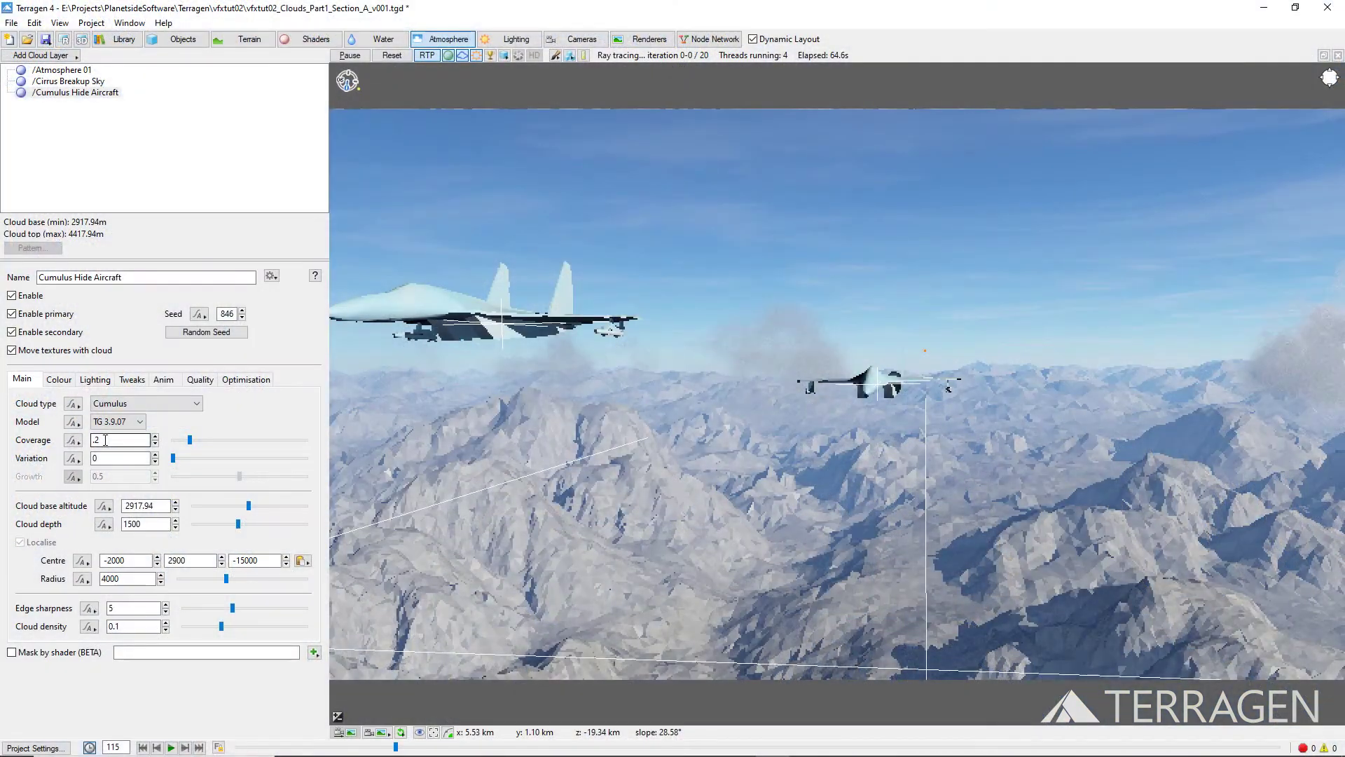
double_click(105, 458)
text(1)
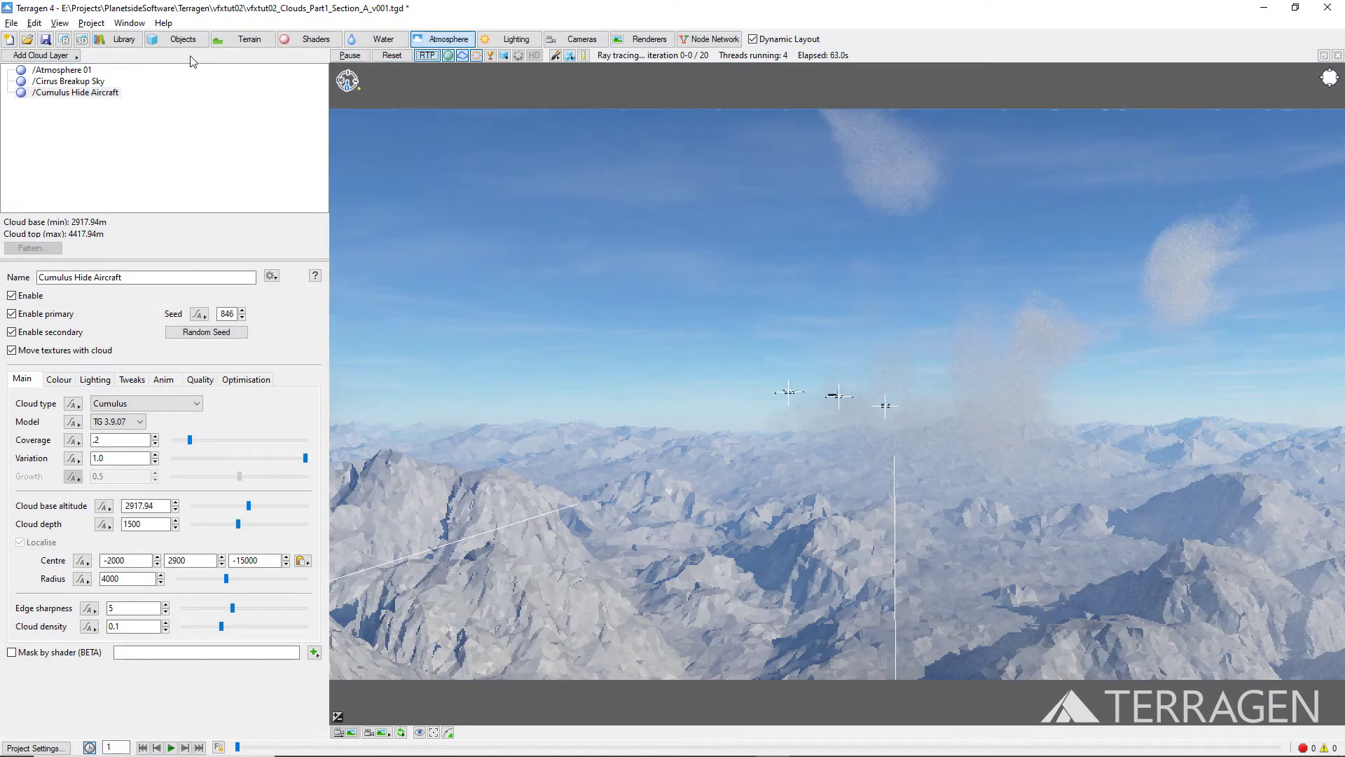
Step: Add a large low-level cumulus cloud layer and name it Cumulus Hide BG Sky
click(69, 61)
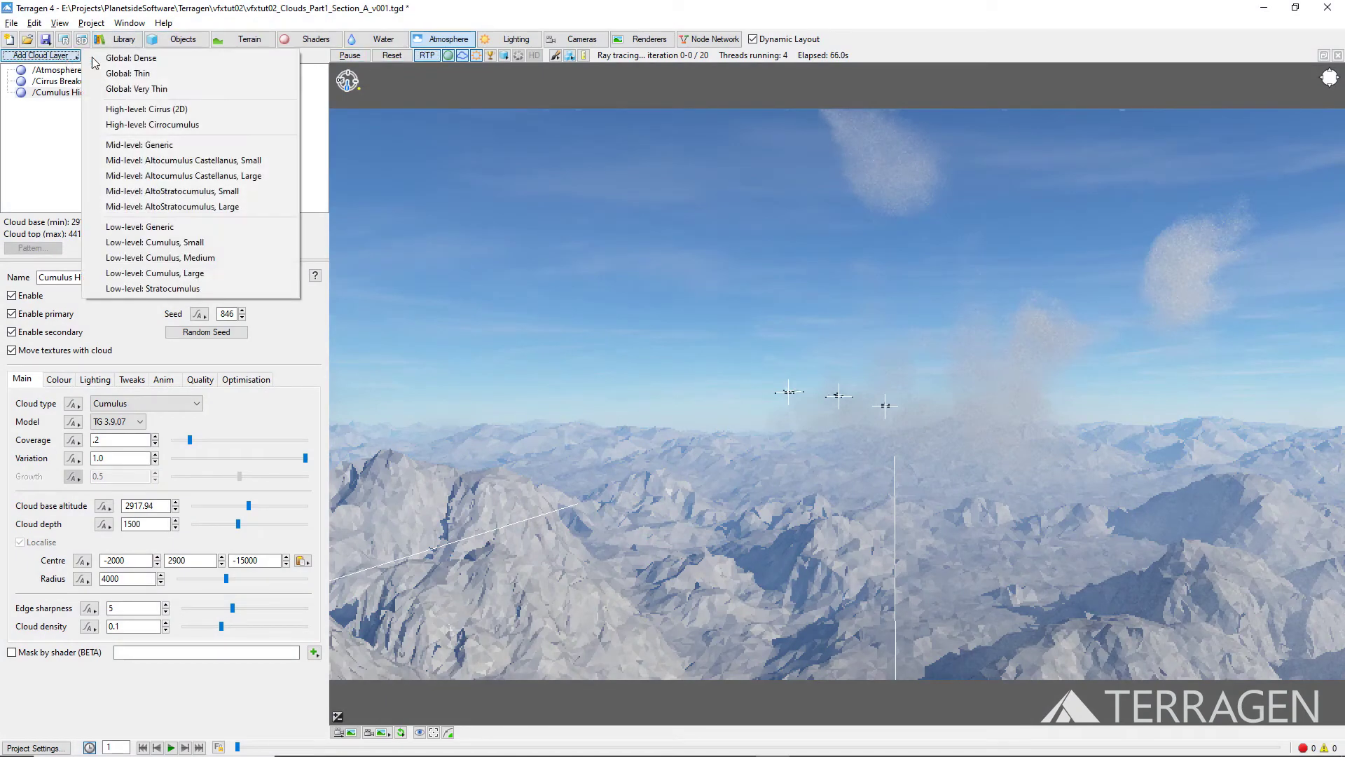
click(208, 273)
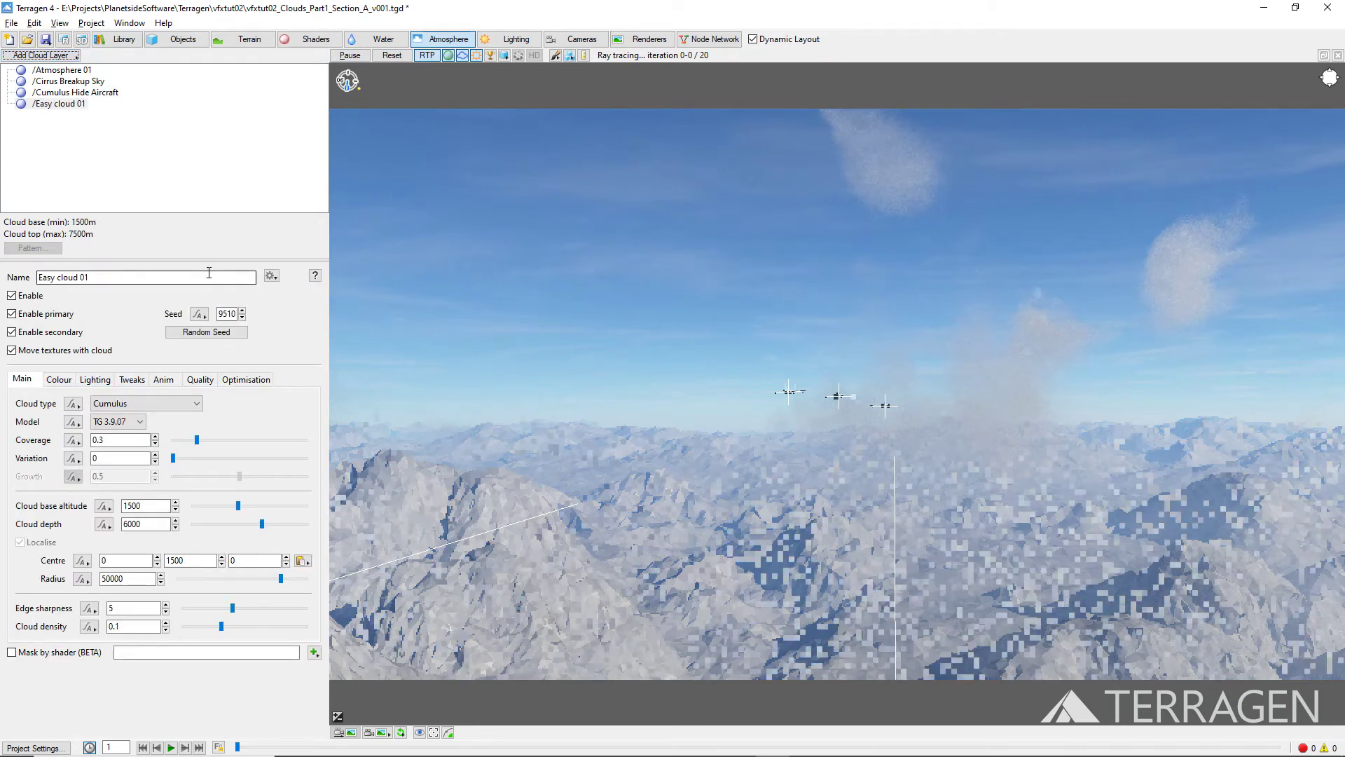
drag(90, 278, 39, 278)
text(Cumulus Hi)
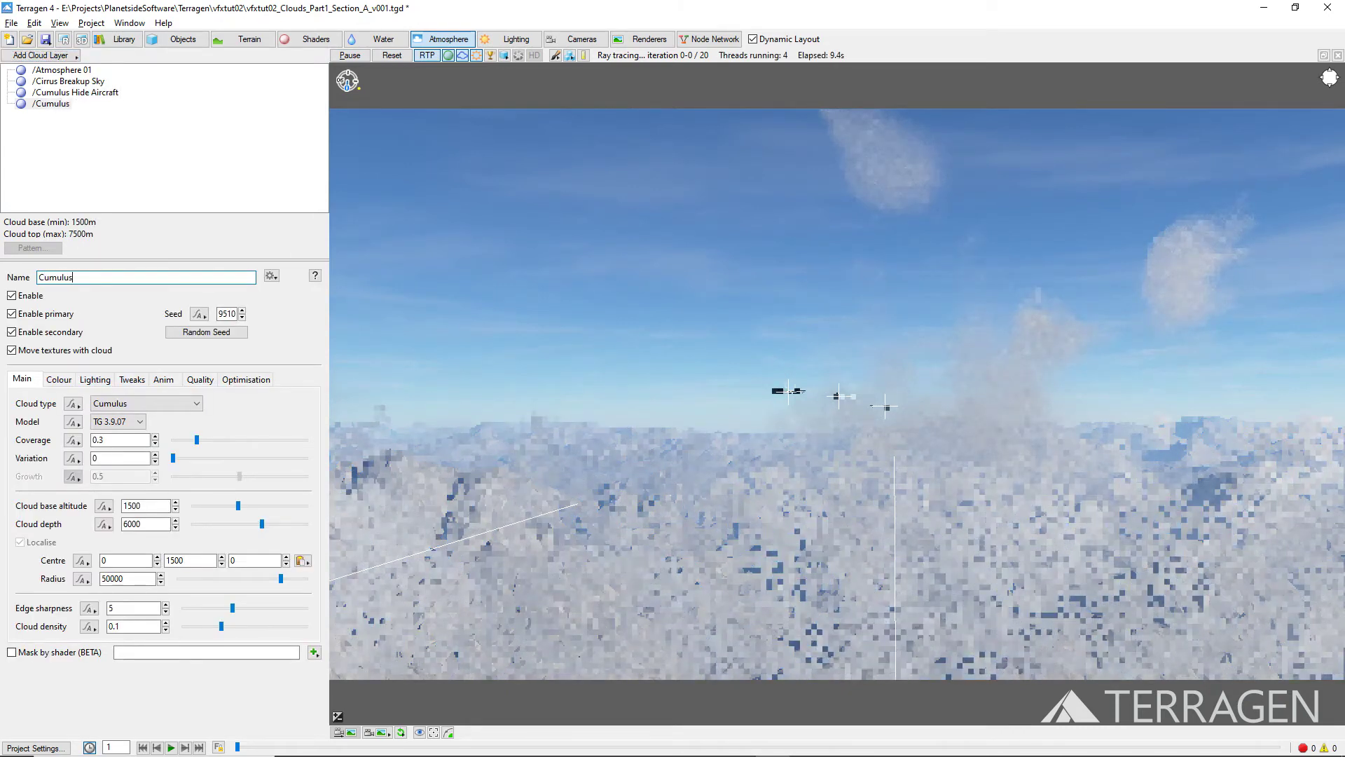
text(de BG S)
text(ky)
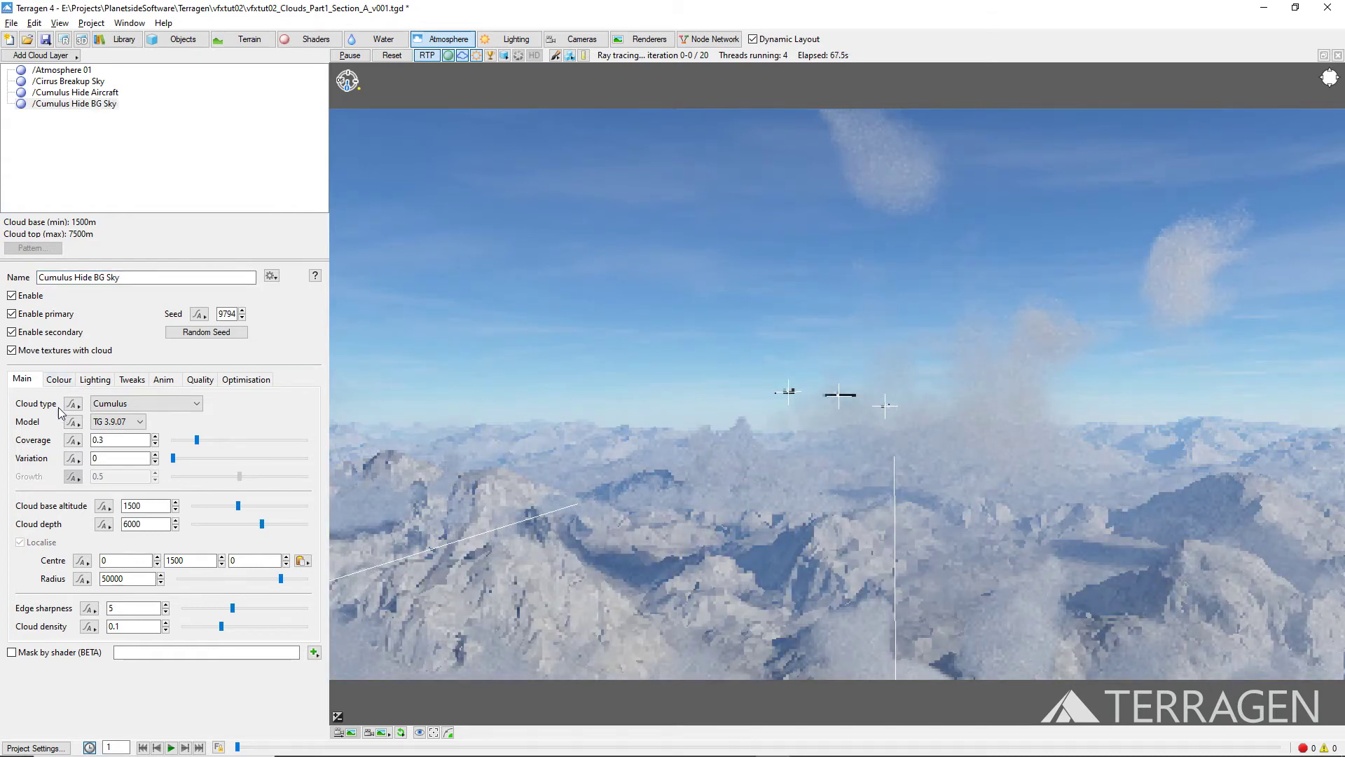
Step: Centre the Cumulus Hide BG Sky layer at 21850, 2600, -81657 and set its radius to 96000
text(21850)
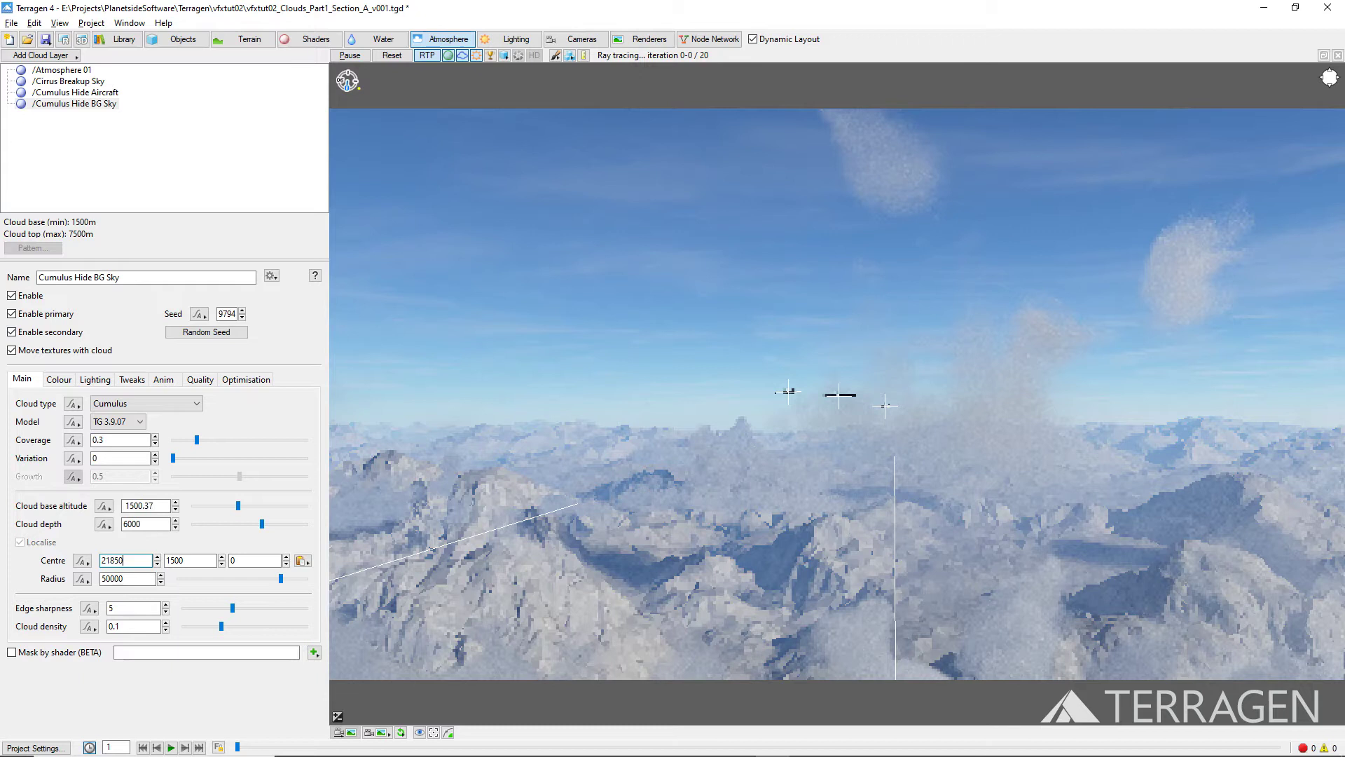
key(Tab)
text(2600)
key(Tab)
text(-8)
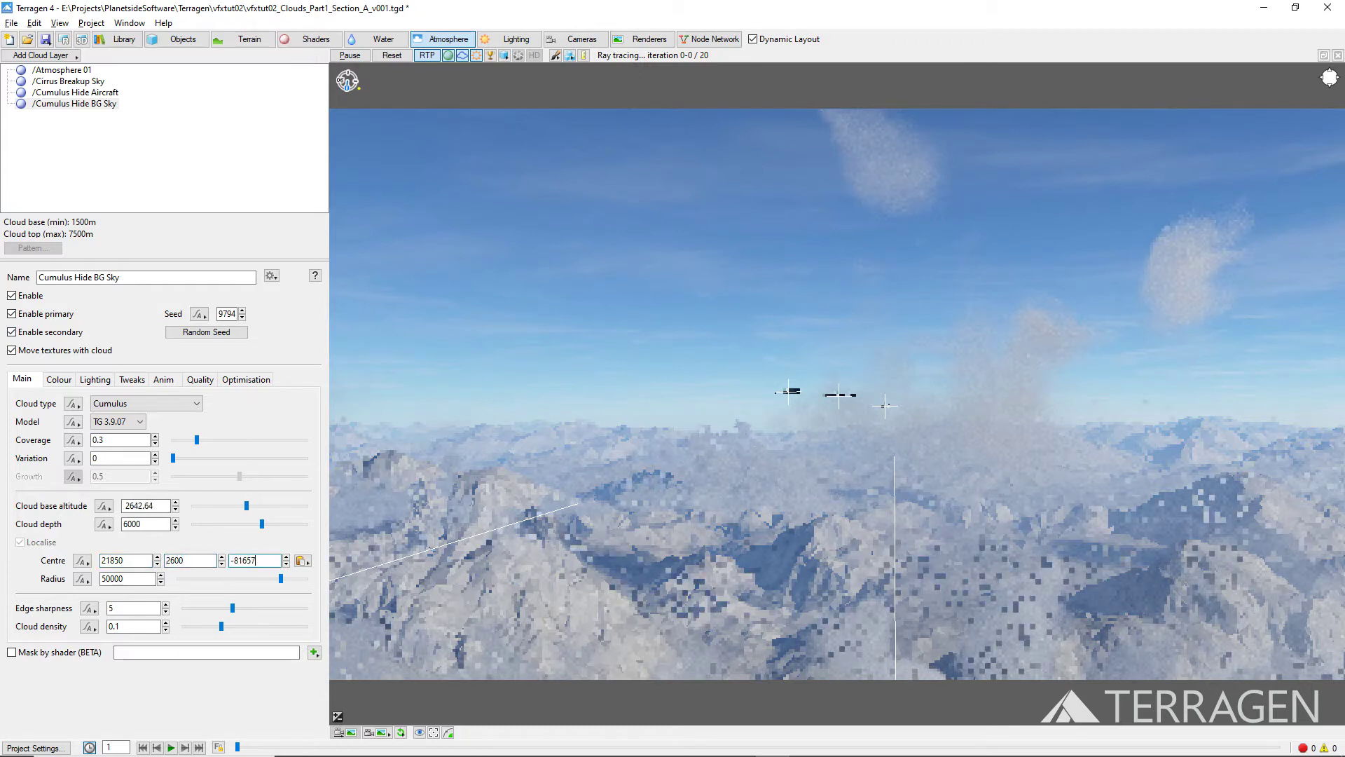
text(1657)
key(Tab)
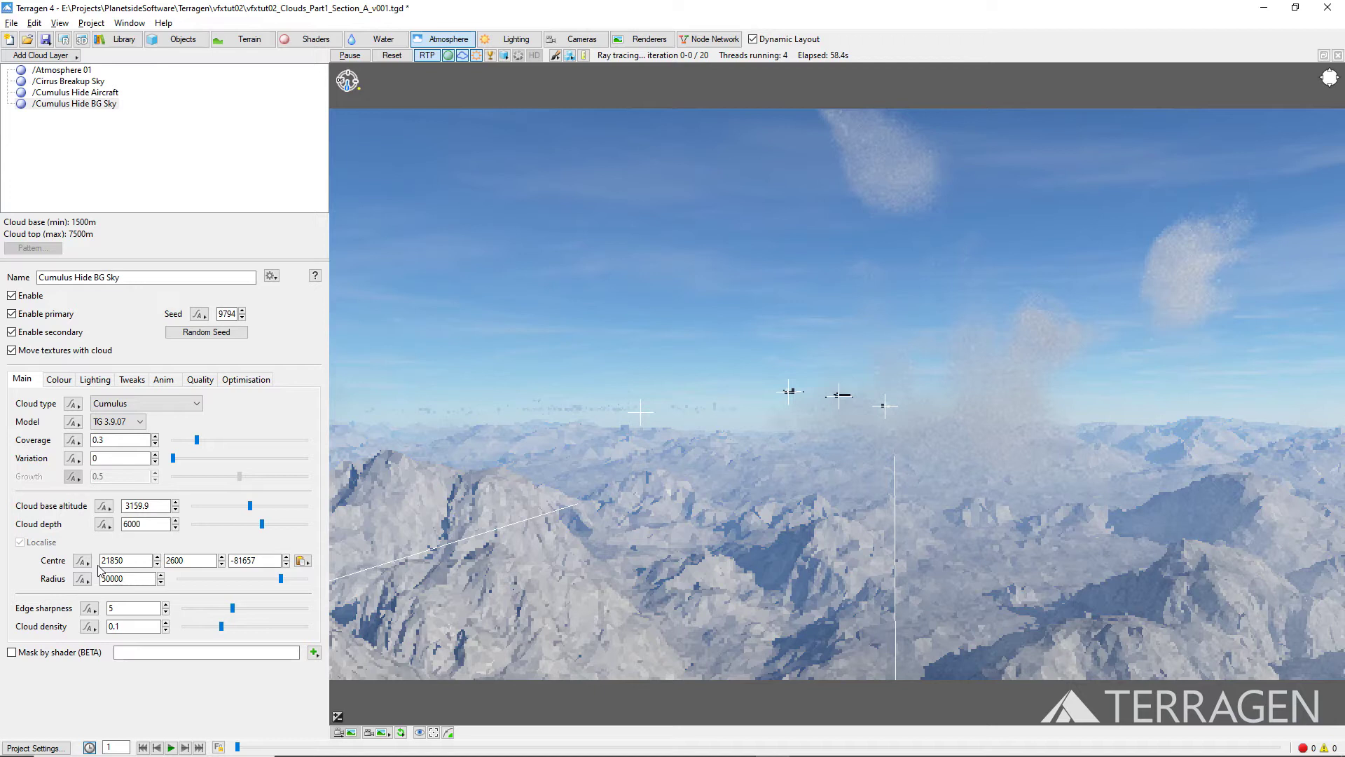
double_click(132, 577)
text(96)
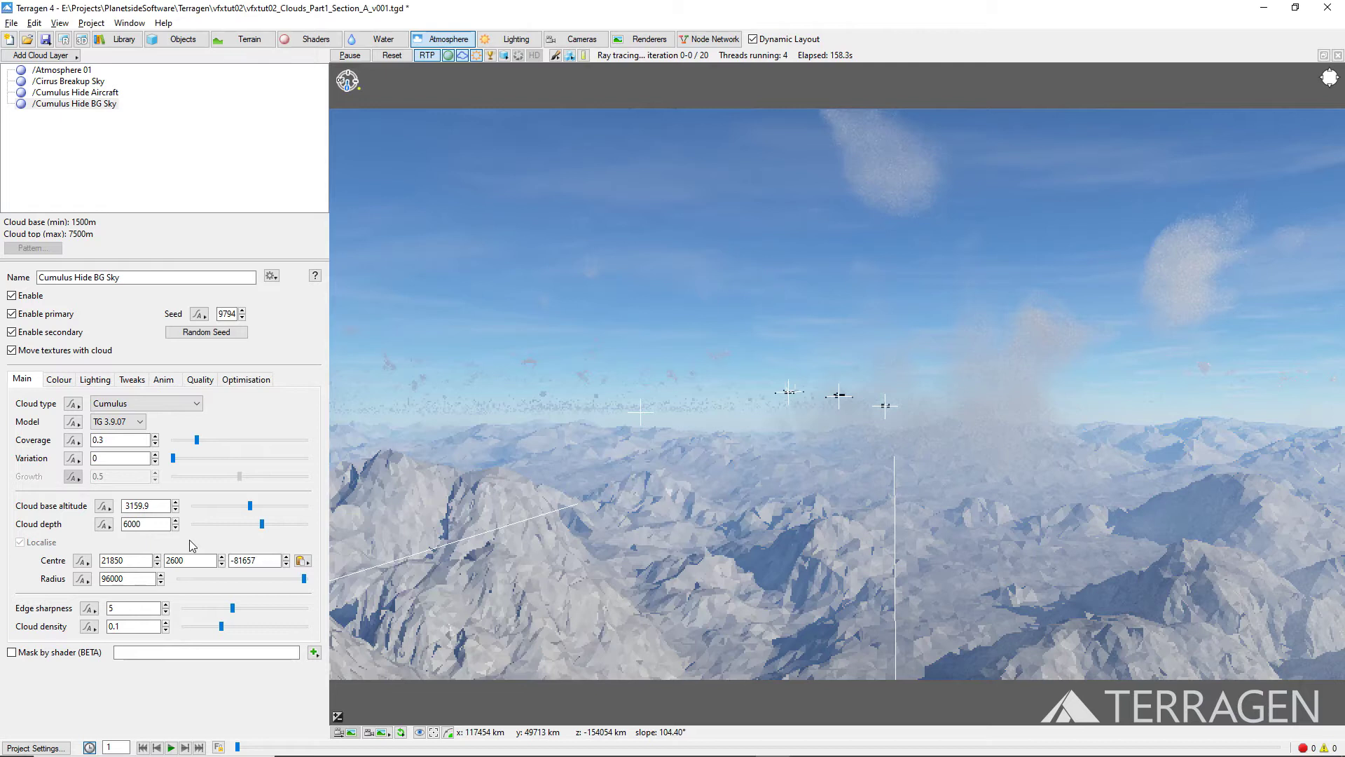
Step: Set the Cumulus Hide BG Sky layer's coverage to 1.0 and its variation to 2.0
click(115, 440)
text(1)
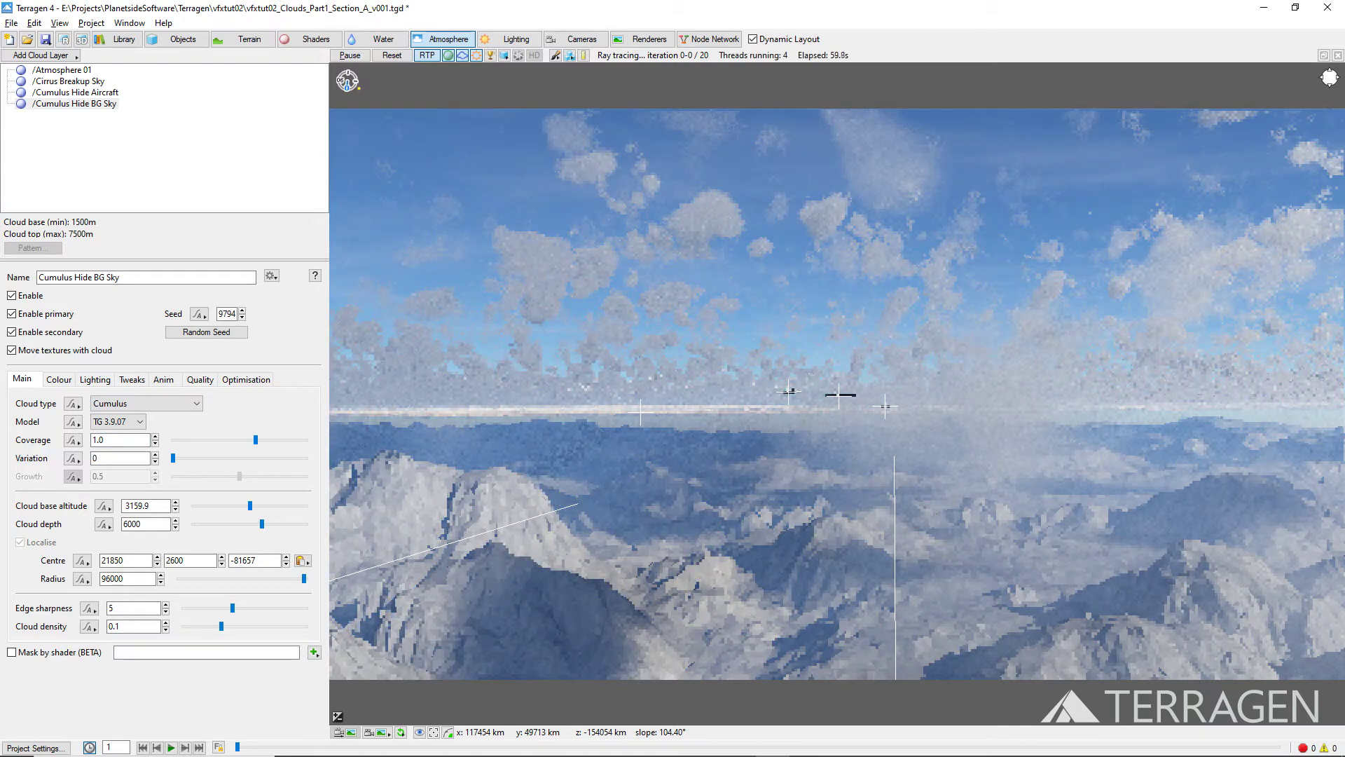
text(2.0)
key(Return)
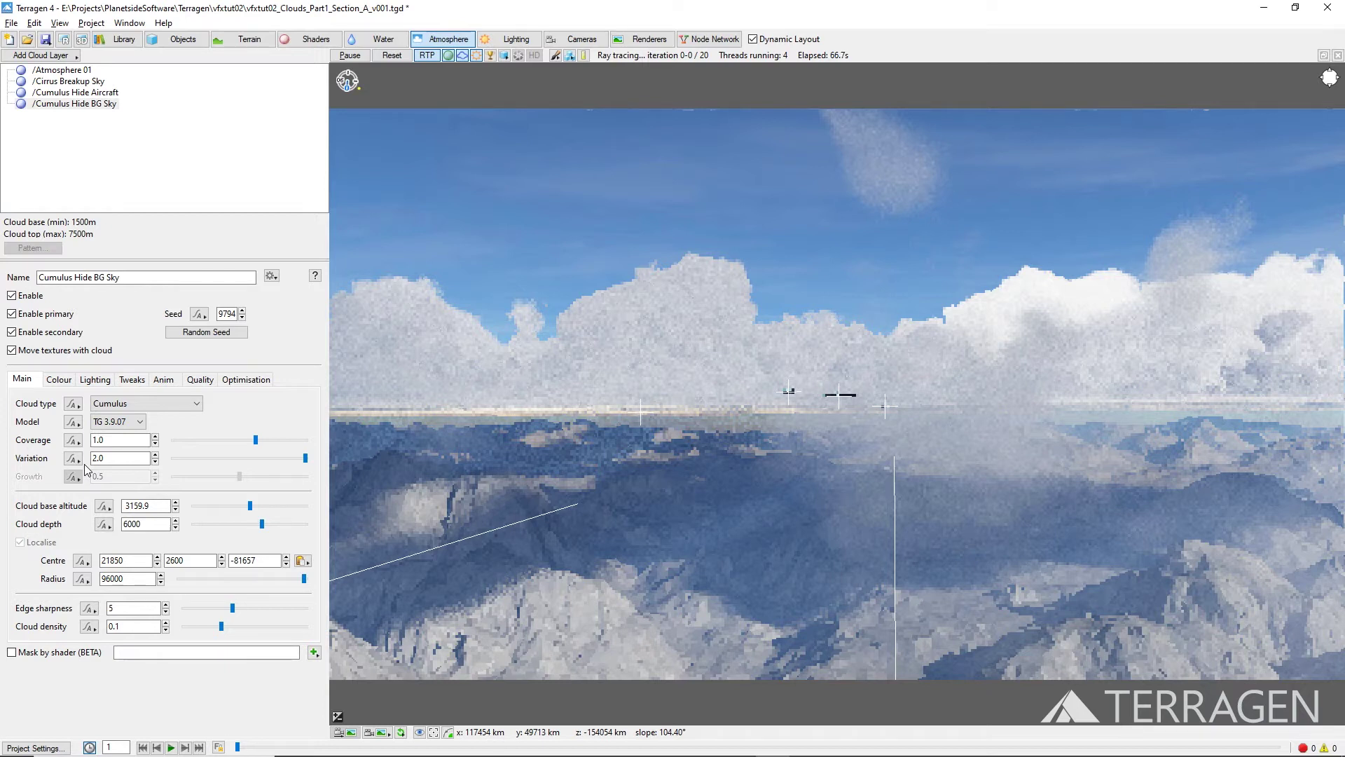
Step: Select the Cumulus Hide BG Sky layer in the preview and try shifting it both ways along X, ending at about -12727
right_click(453, 325)
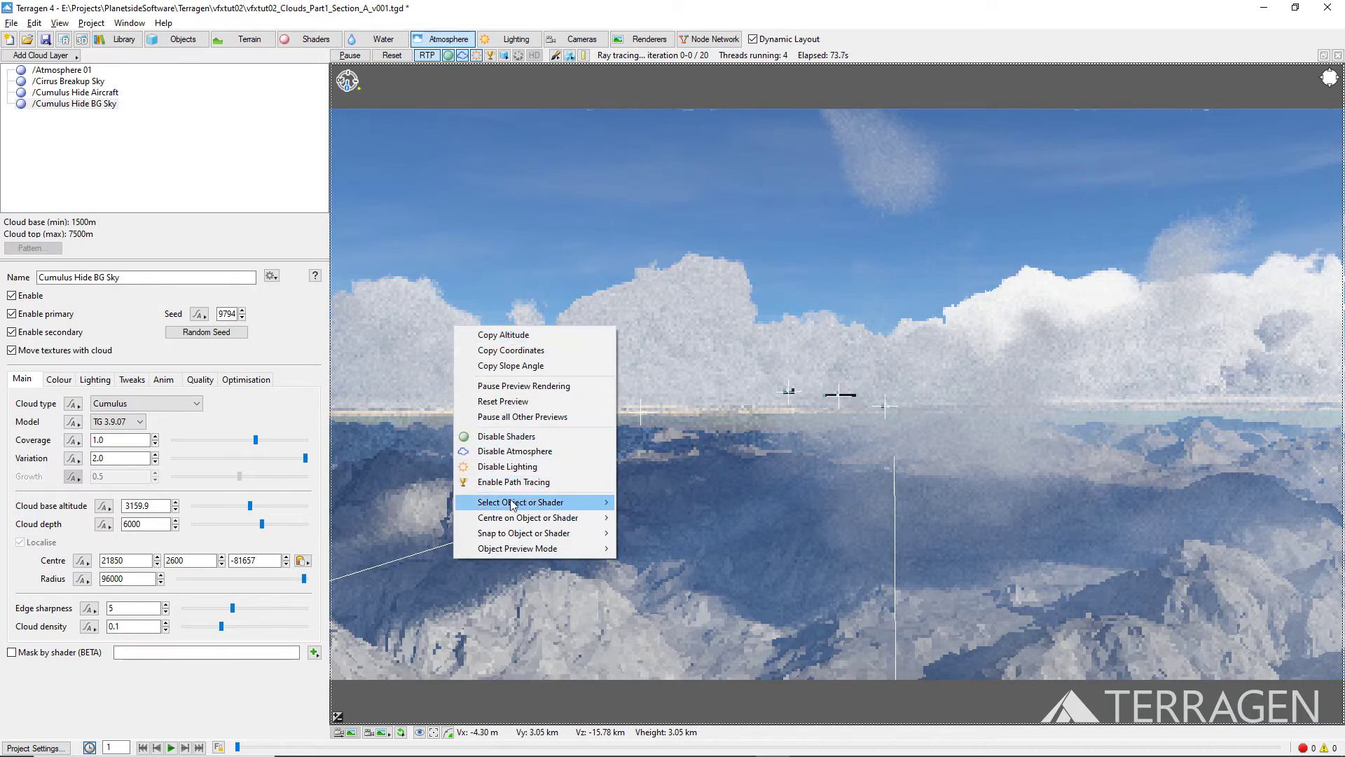
mouse_move(512, 502)
click(667, 534)
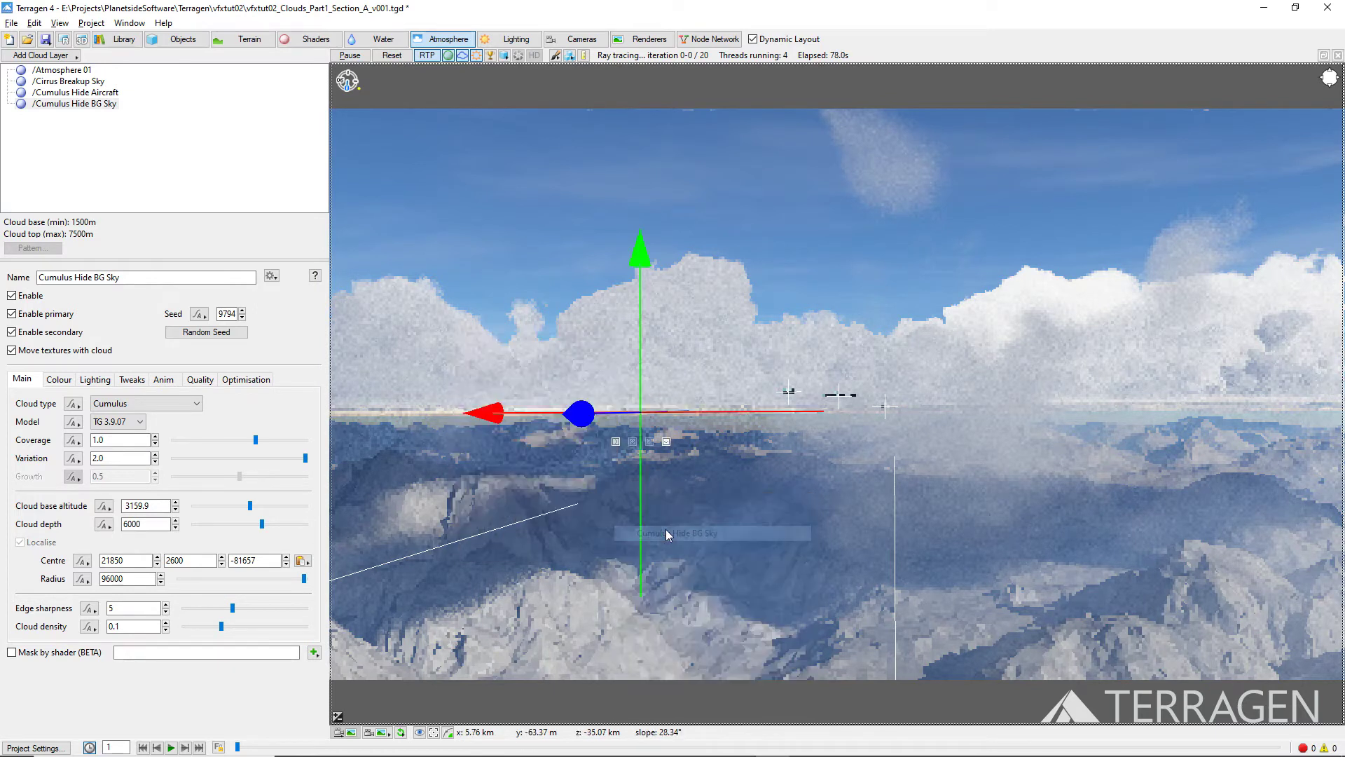
drag(484, 416, 384, 421)
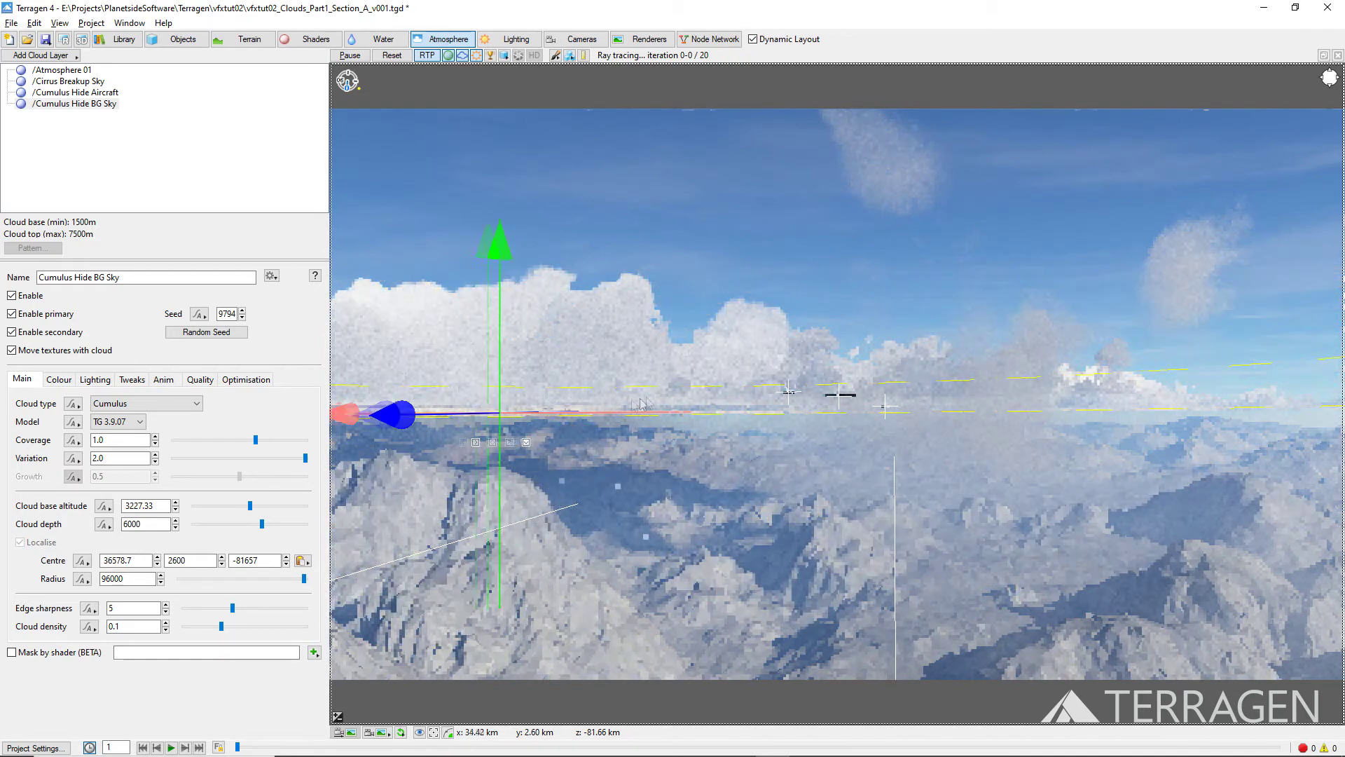
drag(641, 404, 1120, 396)
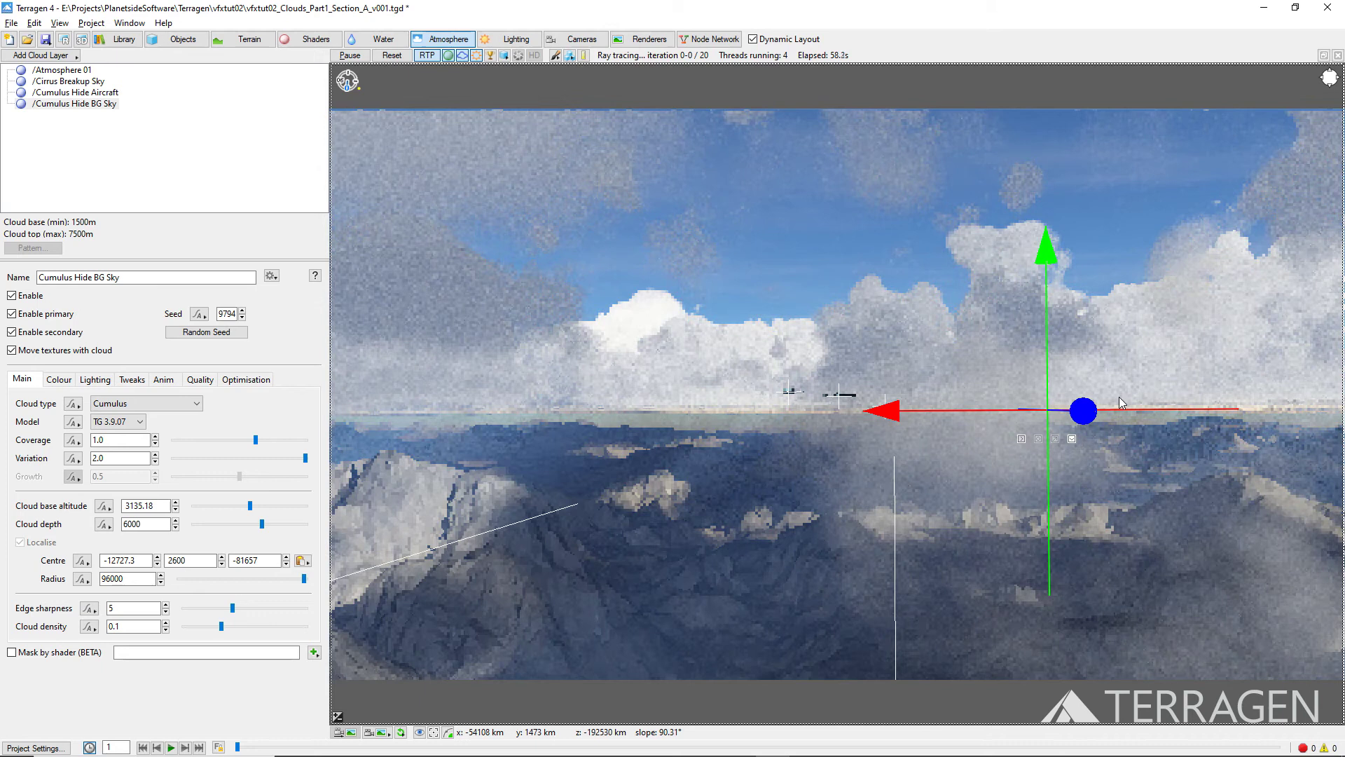
Step: Set the Cumulus Hide BG Sky layer's centre X to 21851
double_click(126, 560)
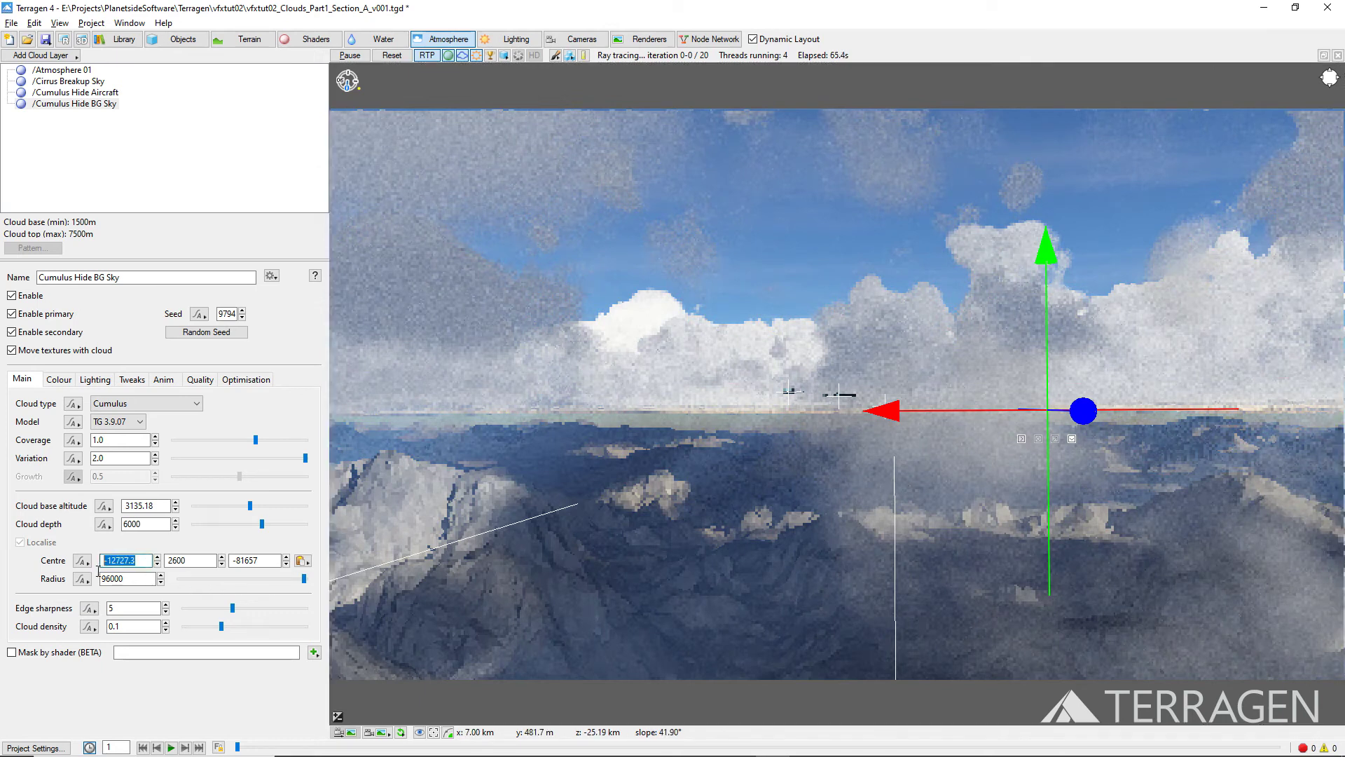
text(21851)
key(Tab)
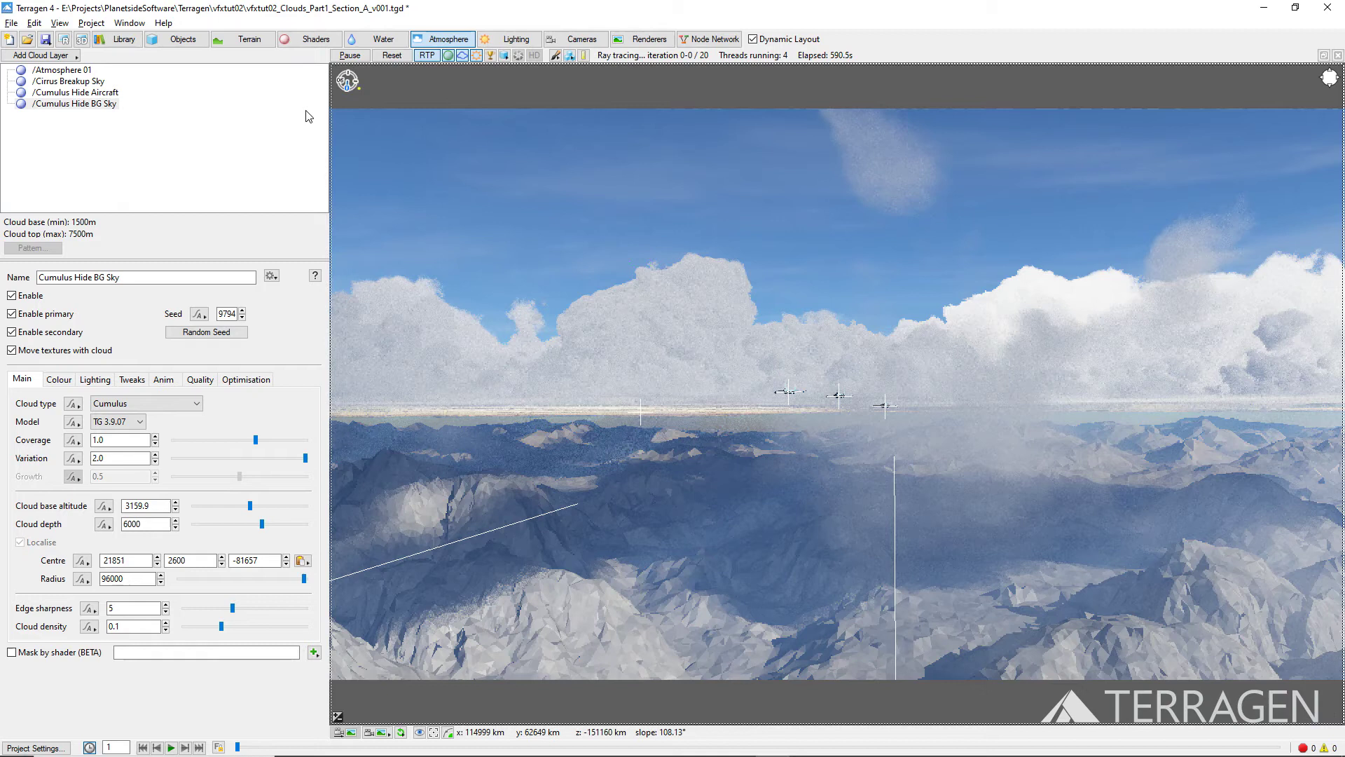
Step: Add another large low-level cumulus cloud layer and name it Cumulus Hide Terrain
click(40, 55)
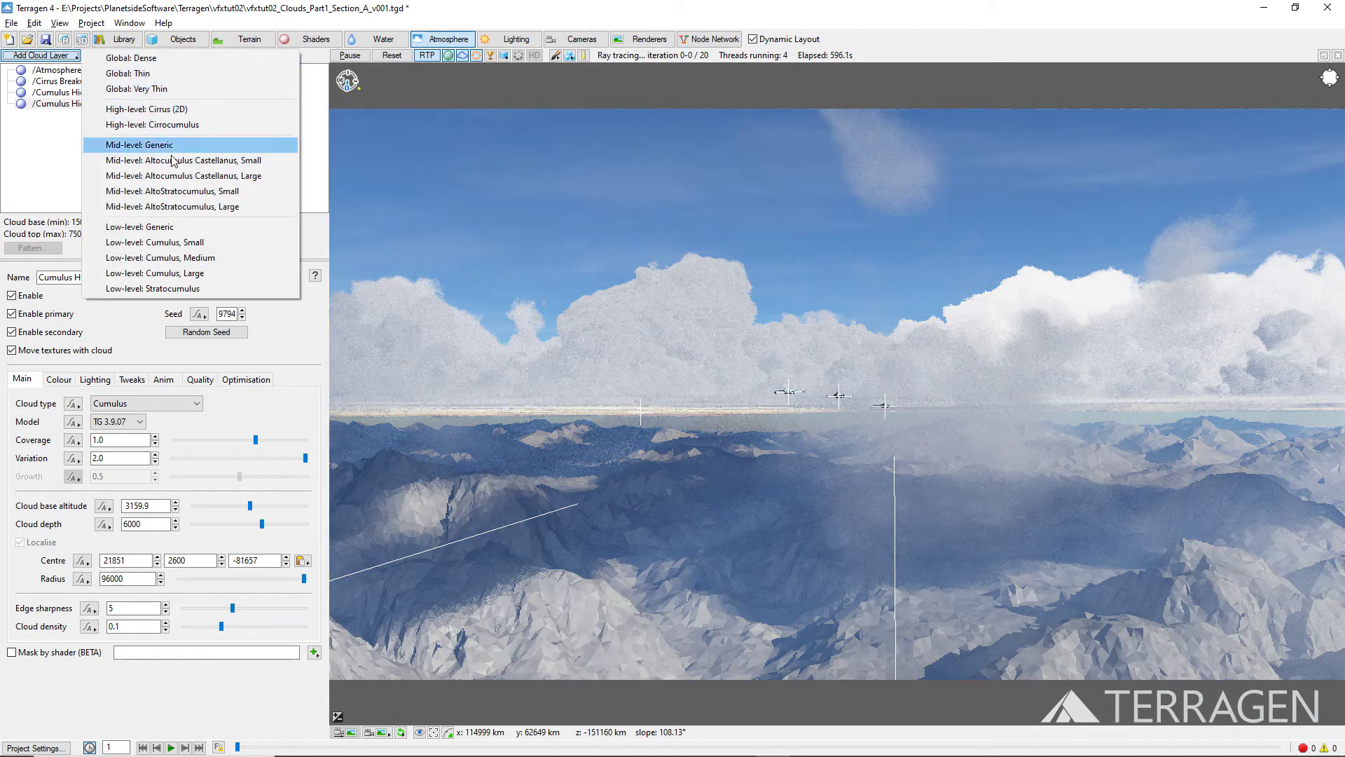
click(215, 273)
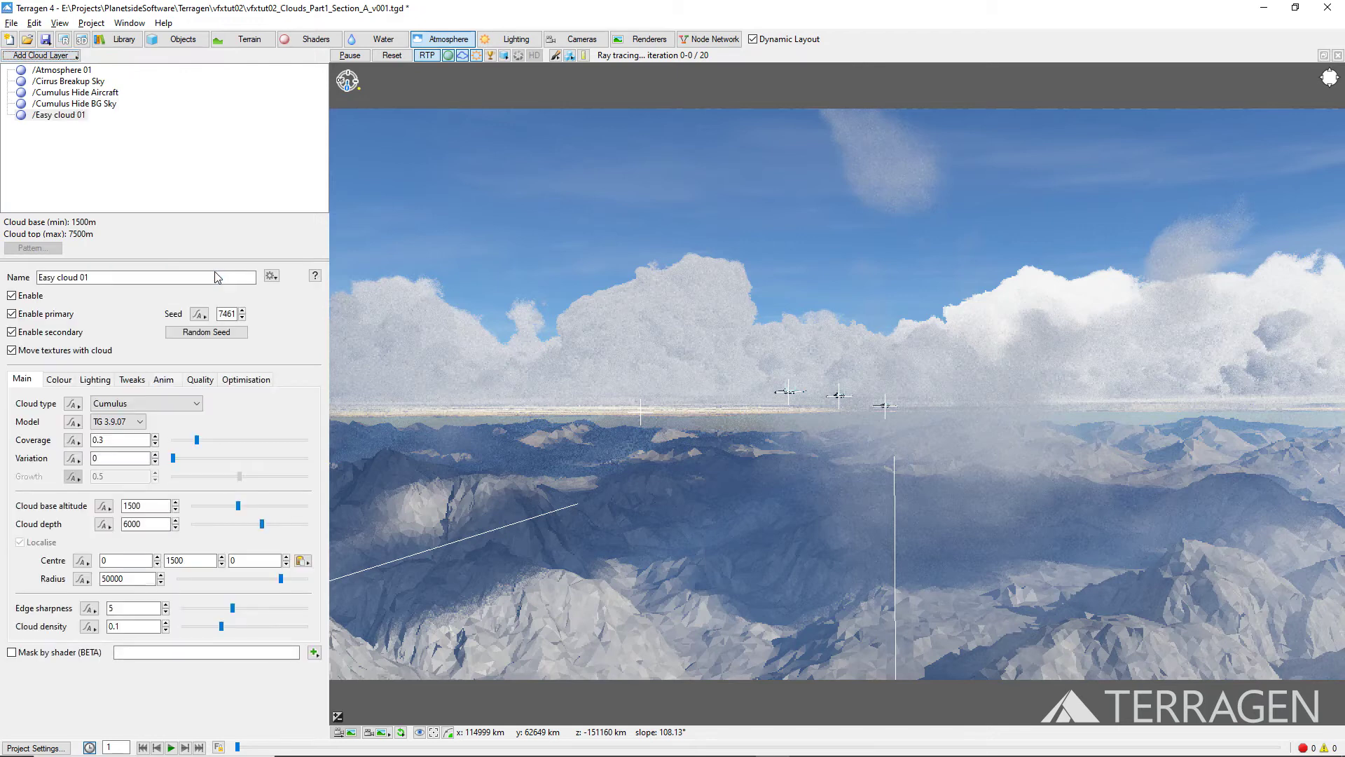
triple_click(217, 277)
text(Cumu)
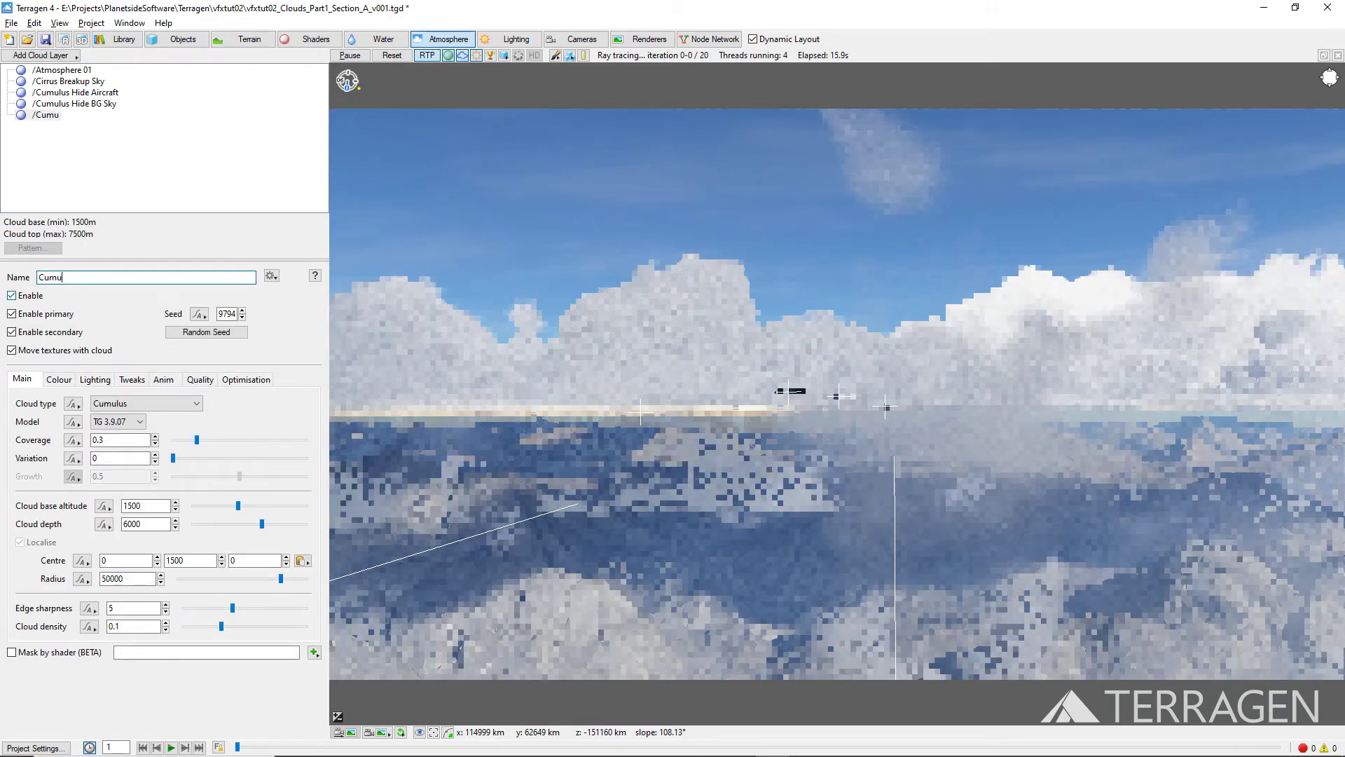
text(lus Hide Terra)
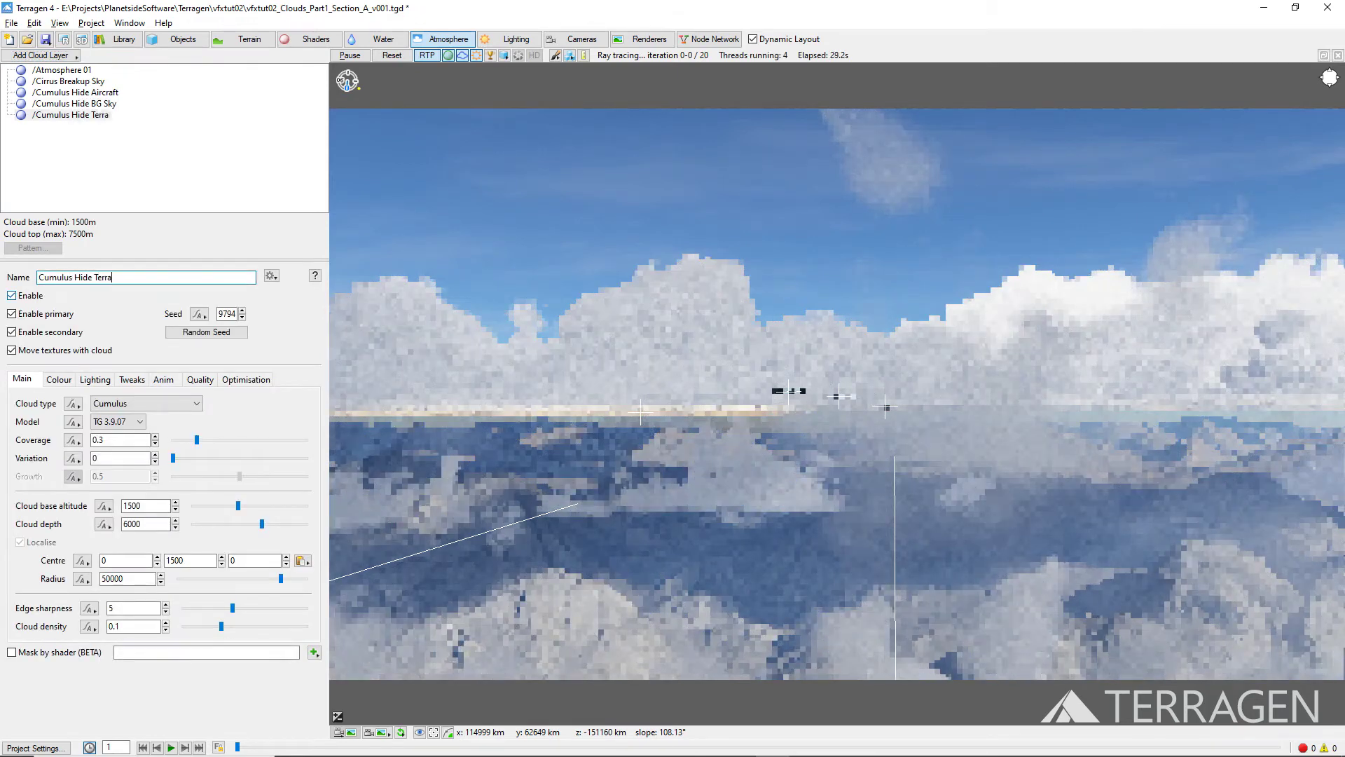
text(in)
Step: Set the Cumulus Hide Terrain layer's cloud base altitude to 2700 and its cloud depth to 1750
double_click(136, 505)
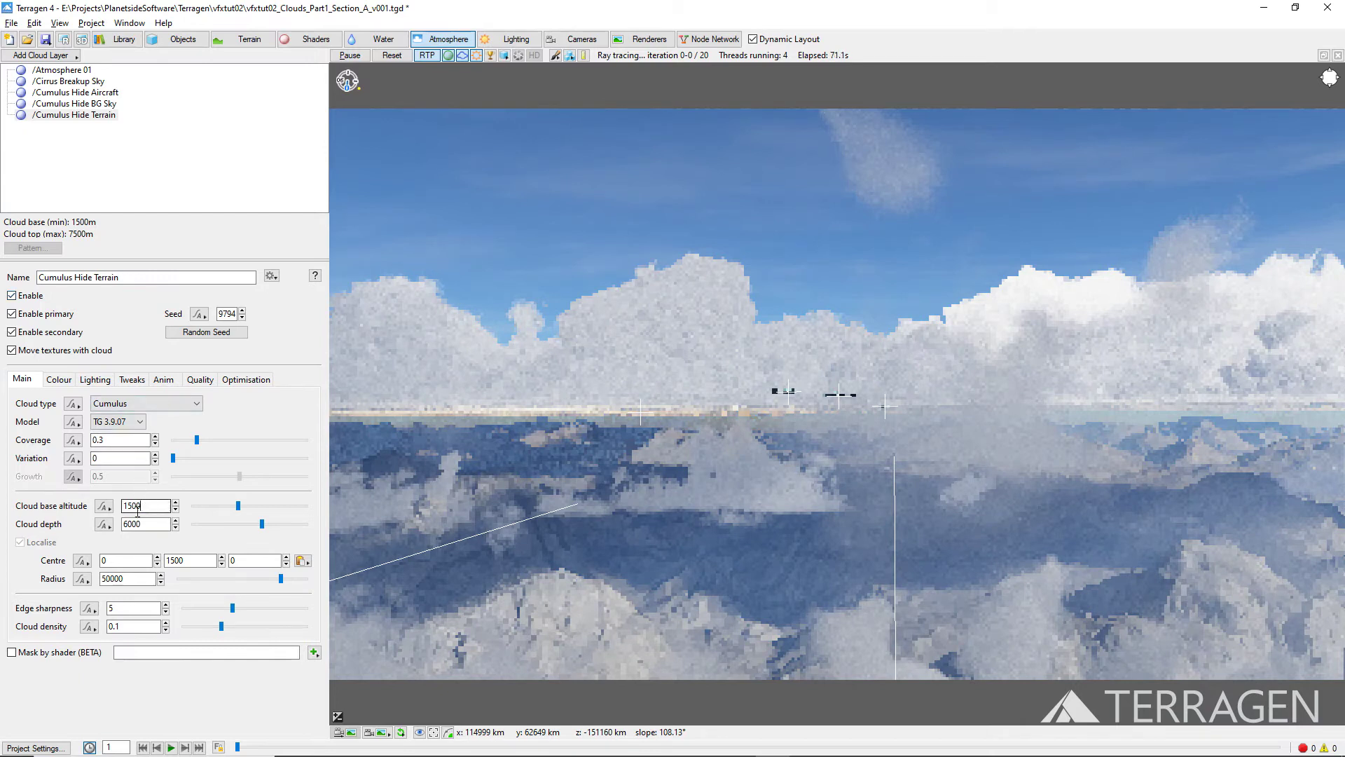
text(27)
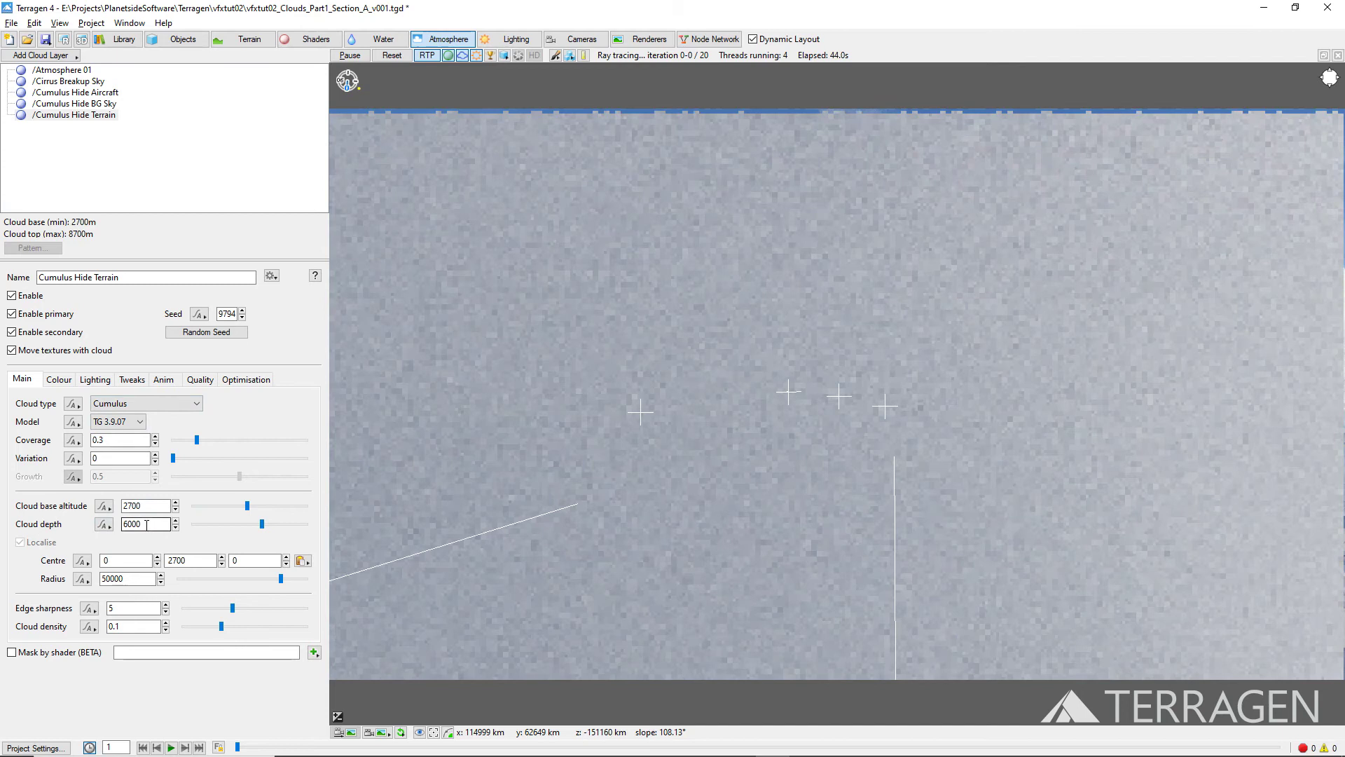
double_click(146, 524)
text(1750)
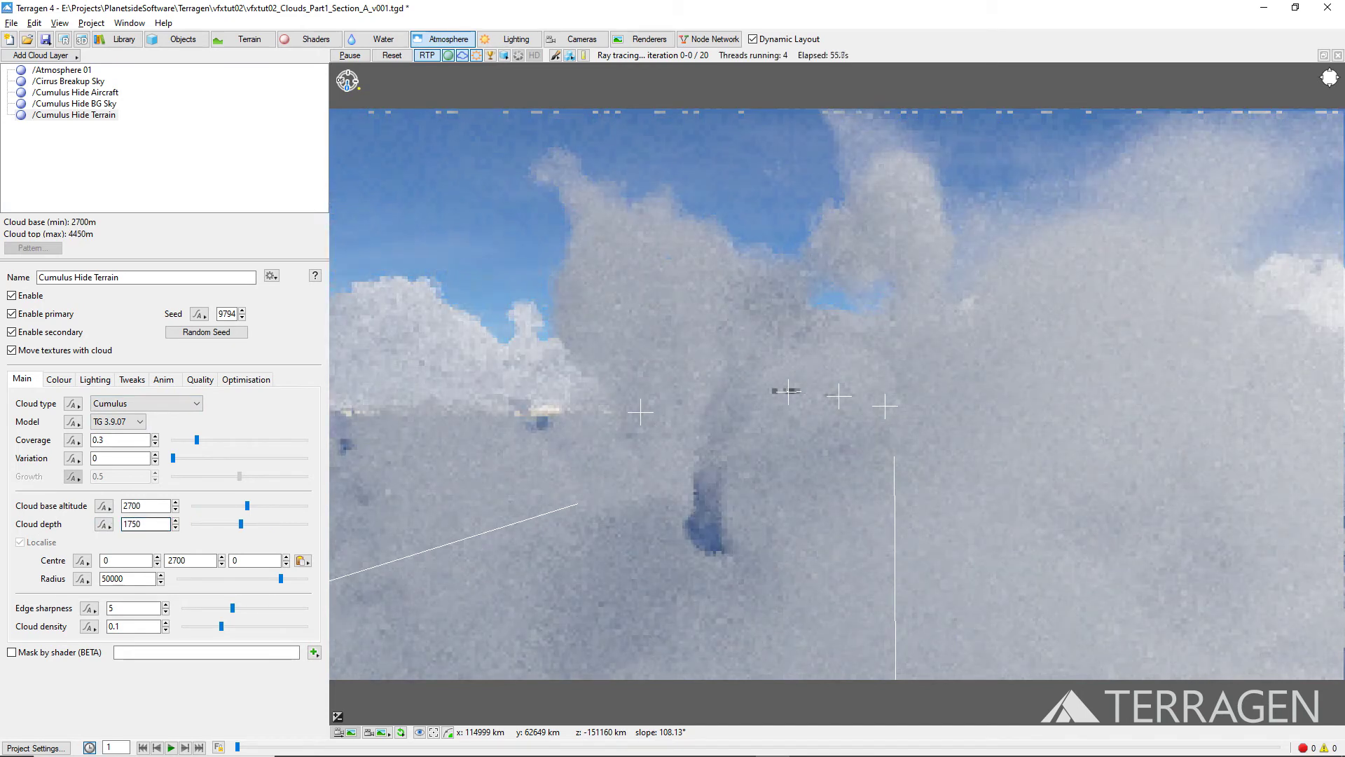
Step: Set the Cumulus Hide Terrain layer's centre Z to -22200 and its radius to 10000
double_click(254, 560)
text(-22200)
key(Return)
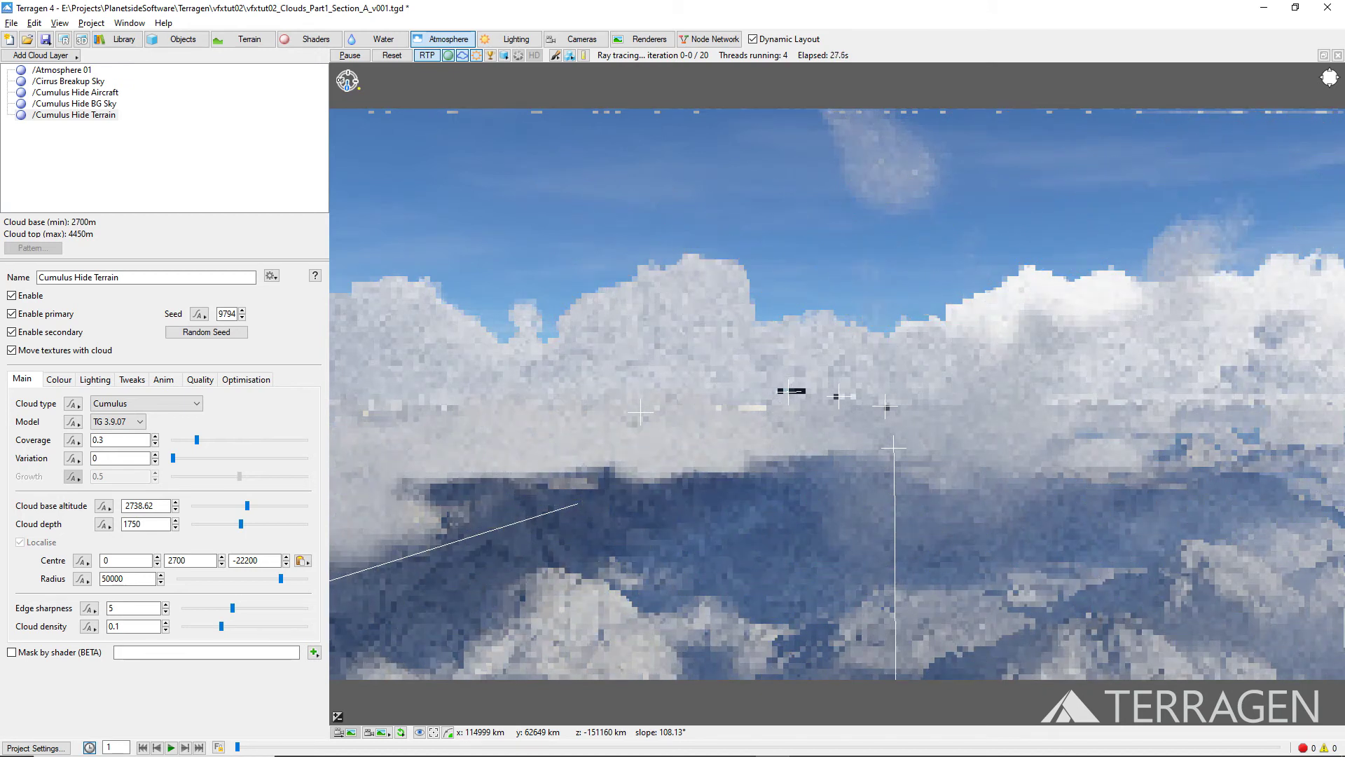
double_click(116, 578)
text(1)
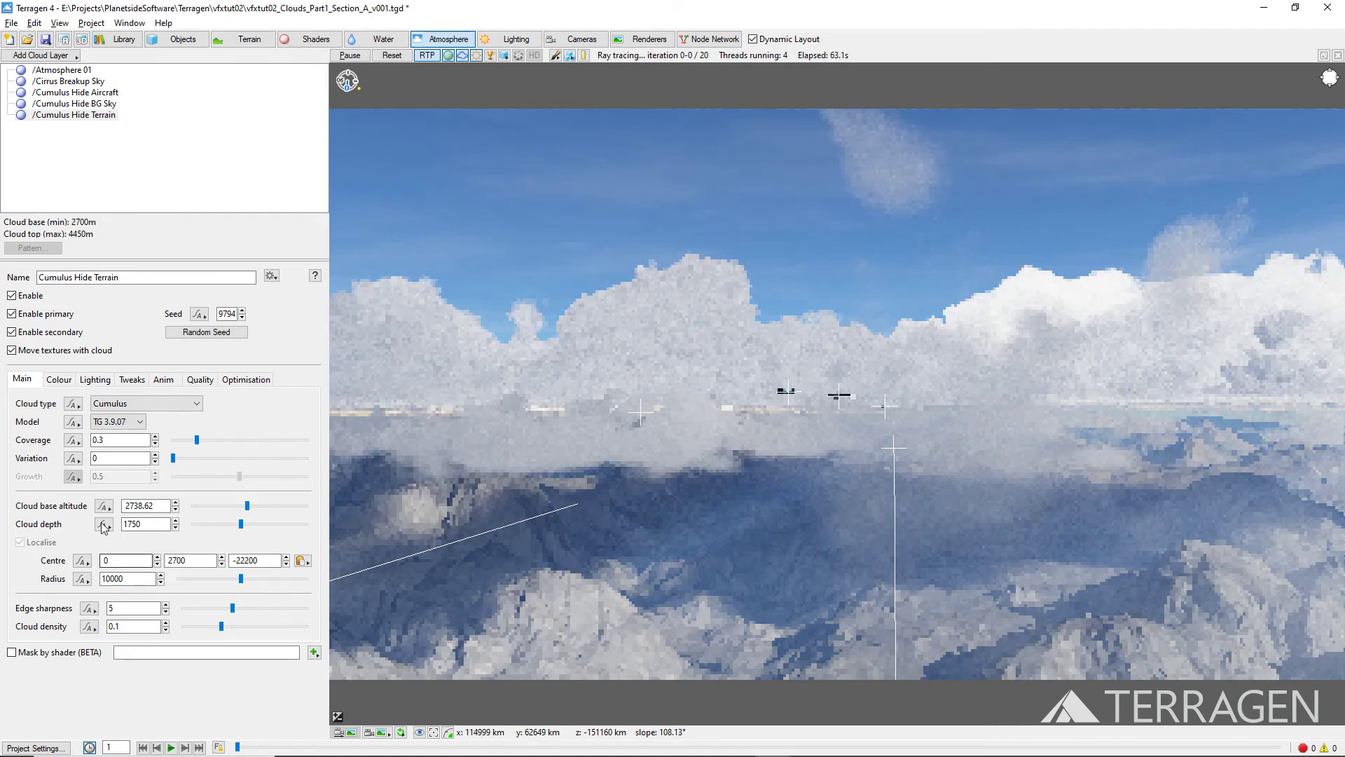
Step: Set the Cumulus Hide Terrain layer's coverage to 1.0 and its variation to 2.0
double_click(114, 439)
text(1.0)
key(Return)
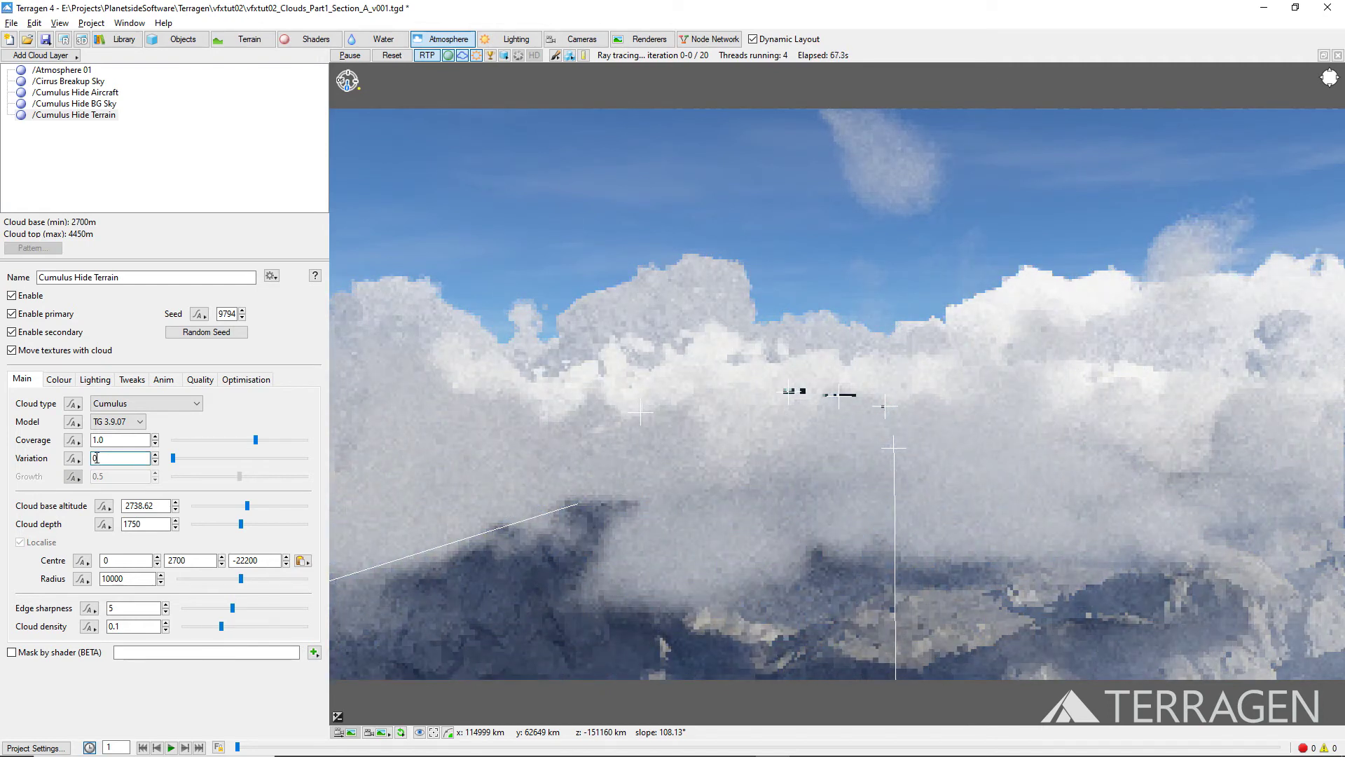
text(2.)
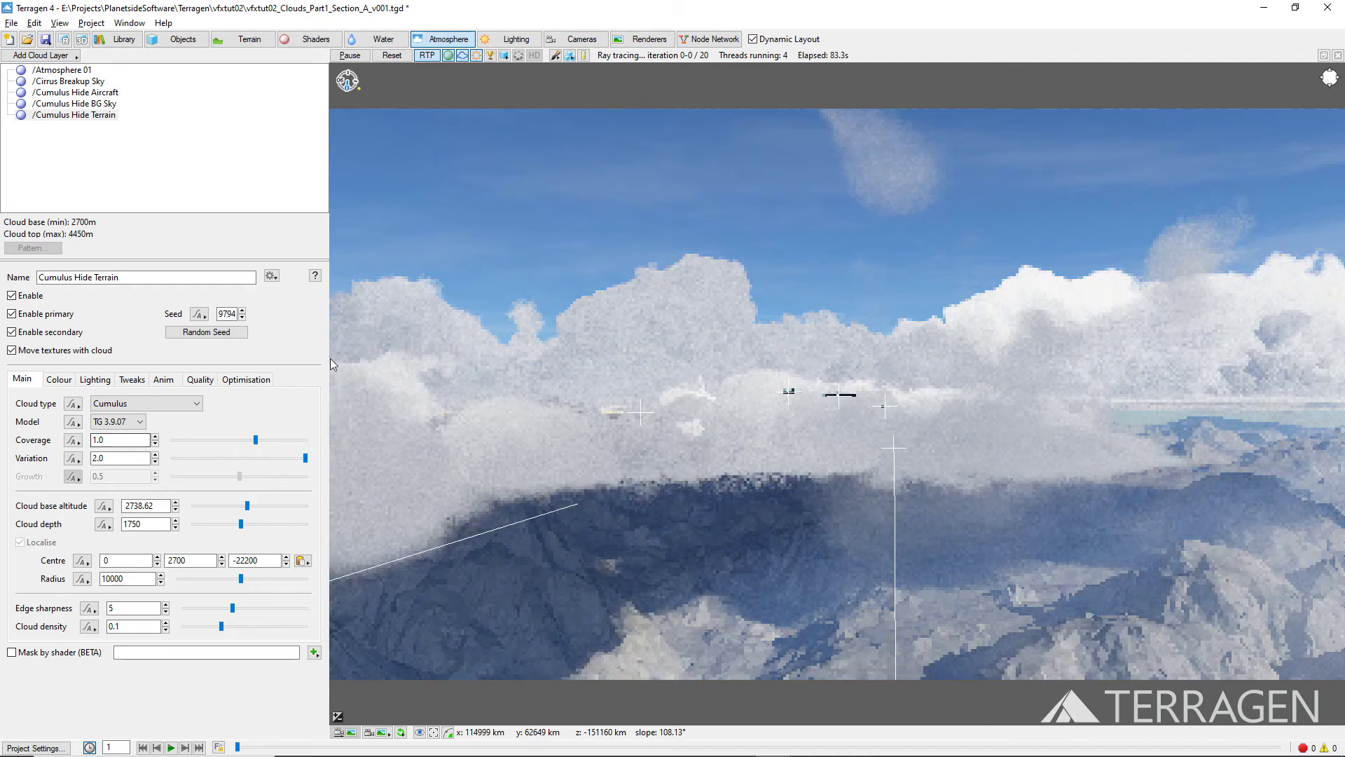
Step: Select the Cumulus Hide Terrain layer in the preview and try sliding it both ways along the X axis
right_click(494, 261)
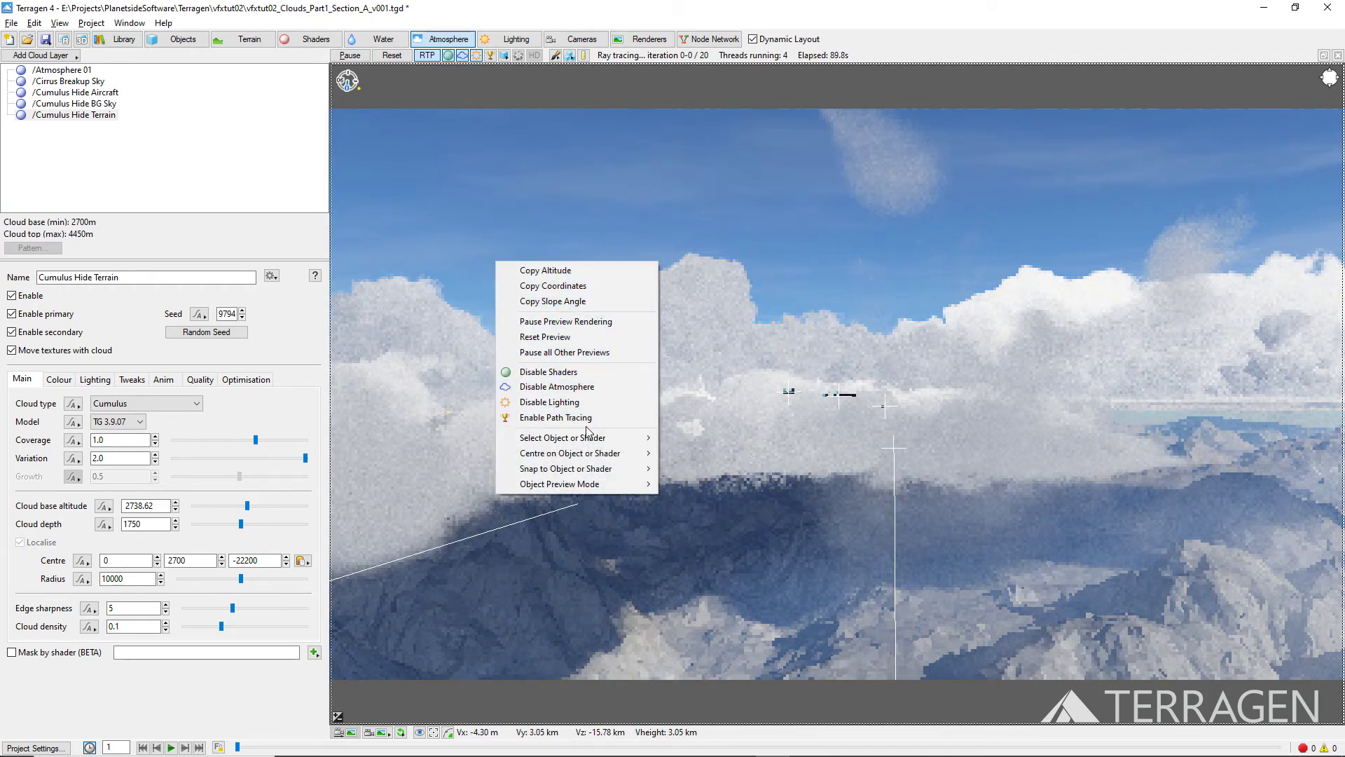
mouse_move(617, 438)
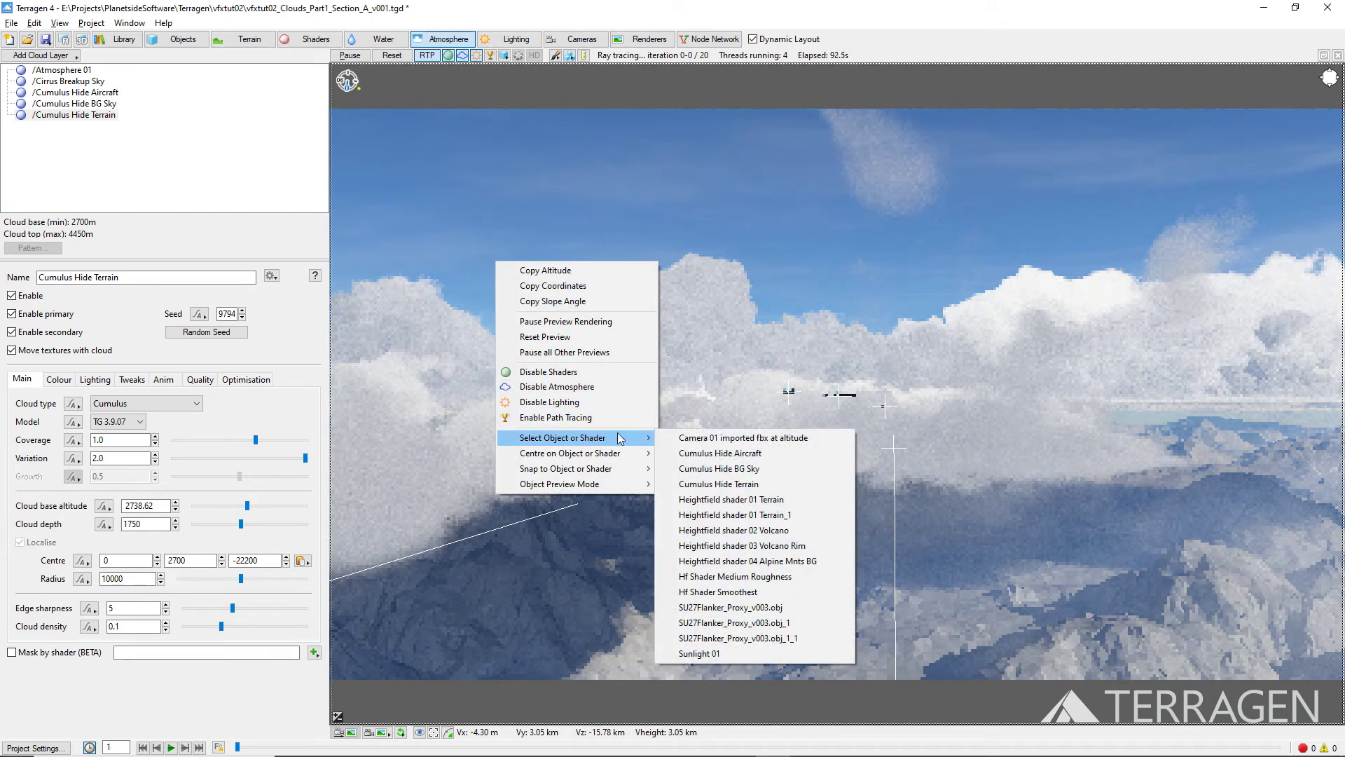
click(707, 485)
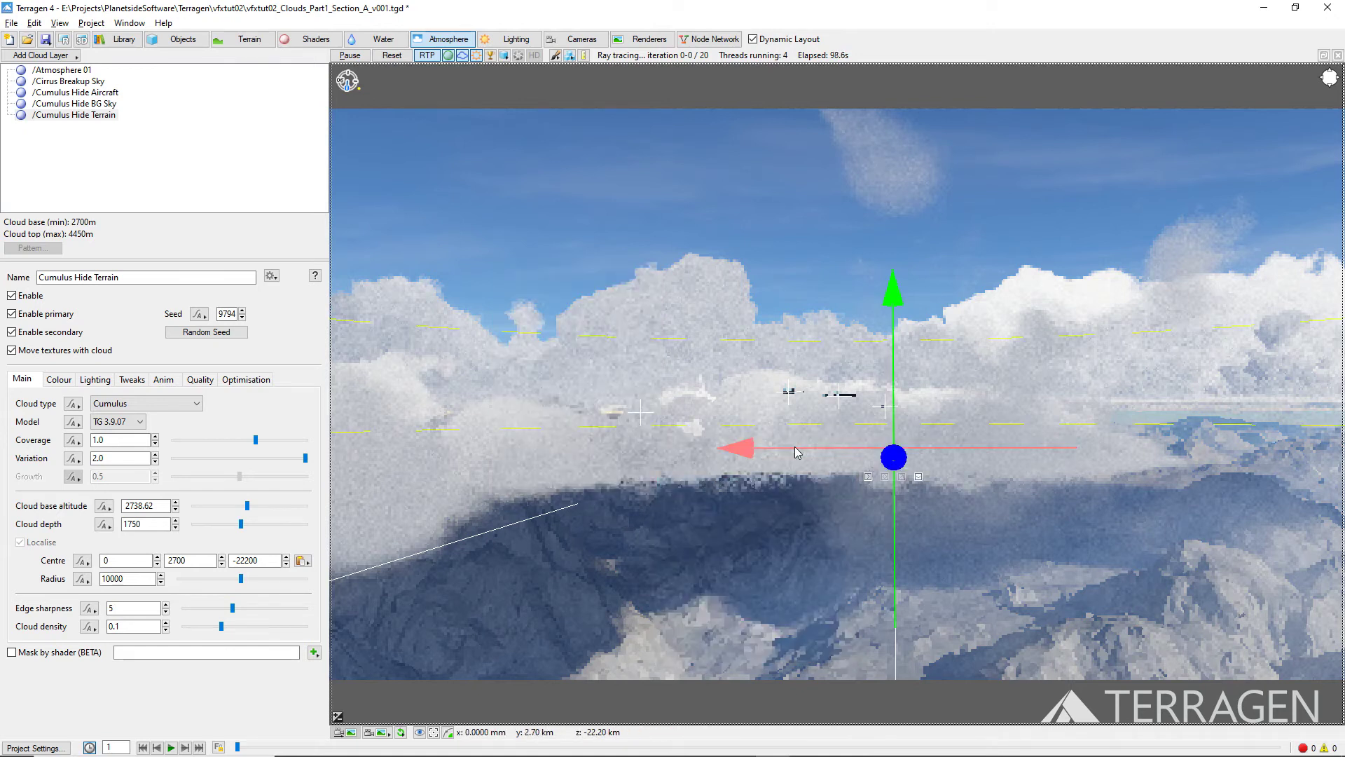
drag(796, 452, 577, 457)
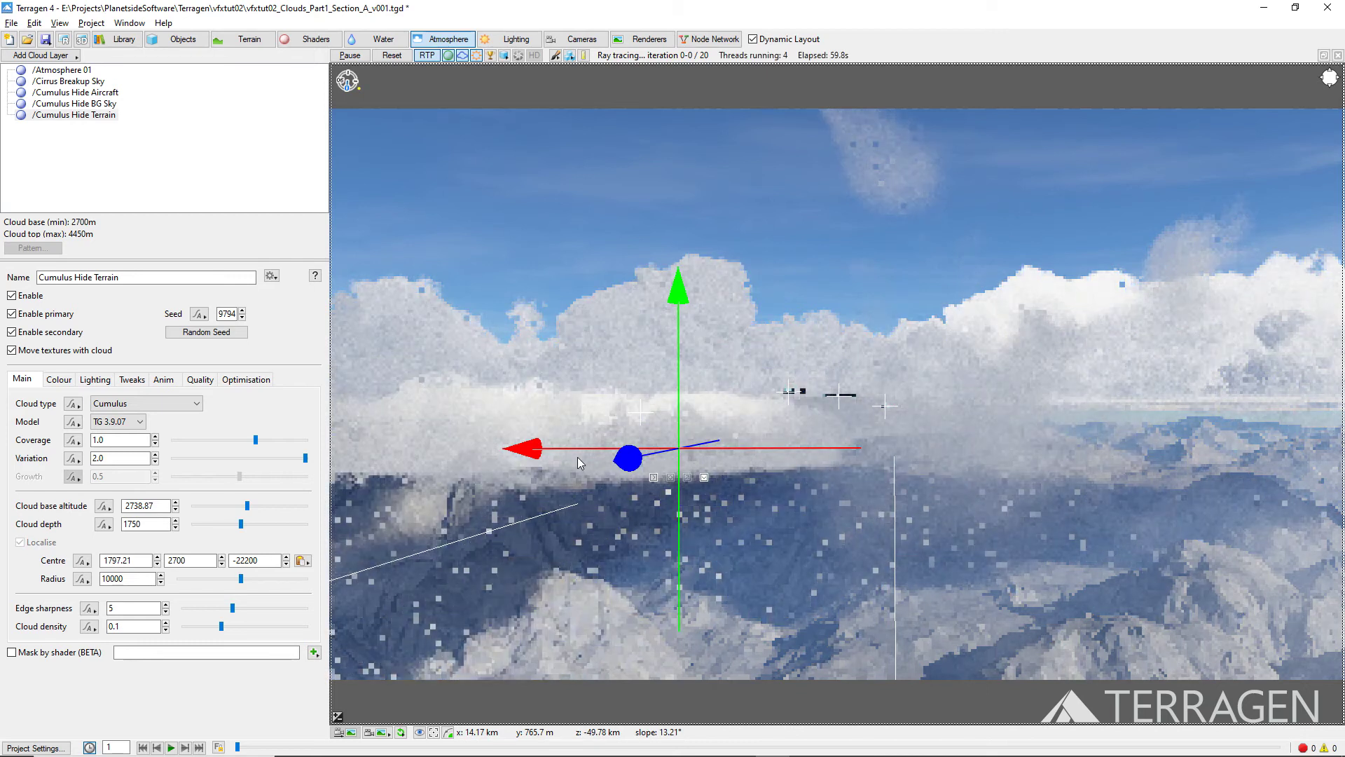
drag(577, 457, 1032, 449)
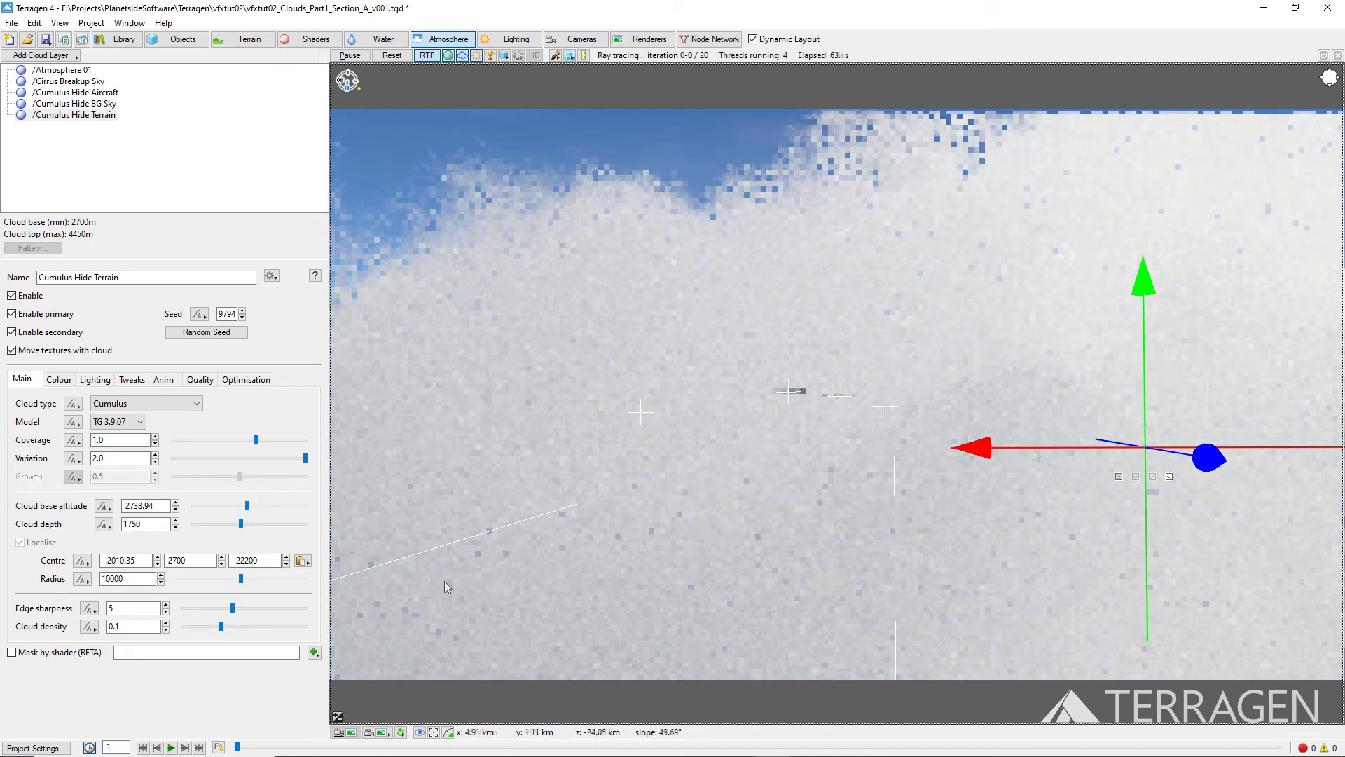
Step: Set the Cumulus Hide Terrain layer's centre X to -1058
double_click(126, 559)
text(-1058)
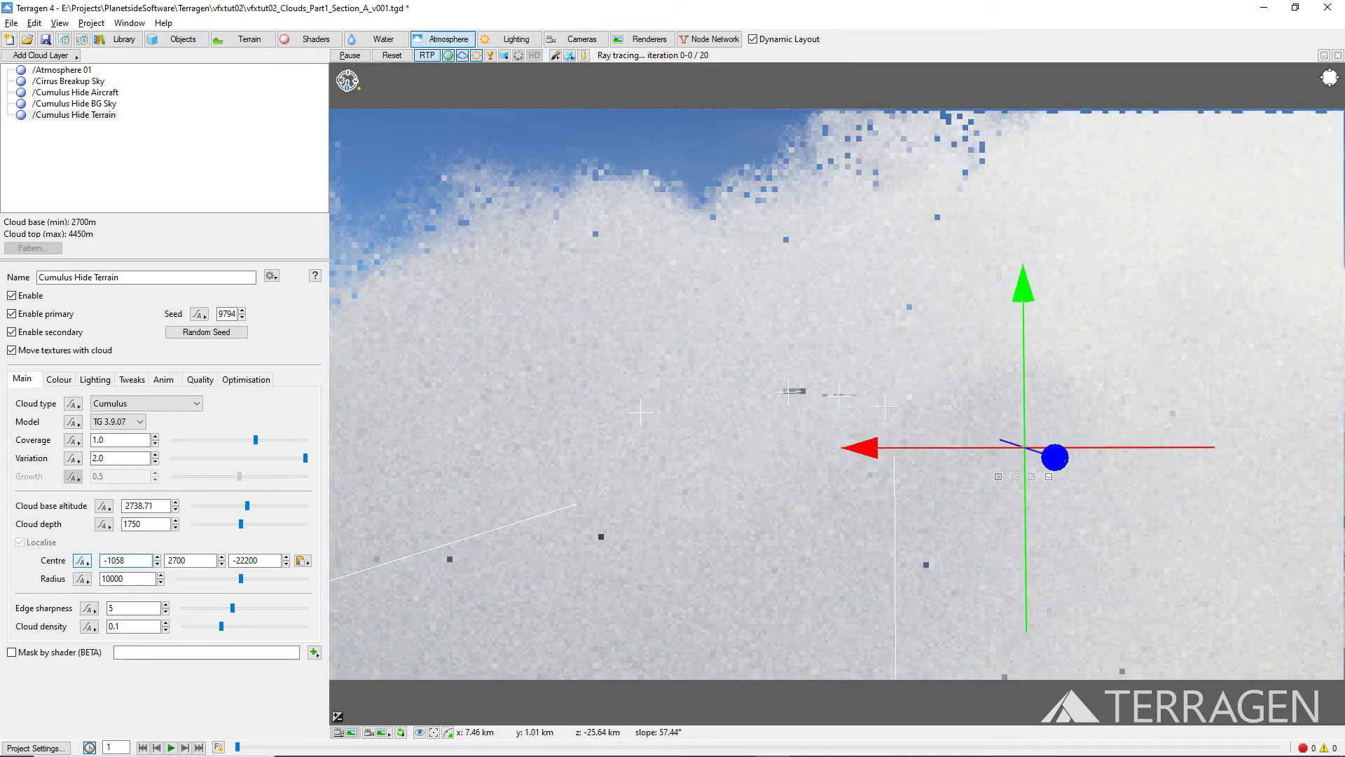
key(Tab)
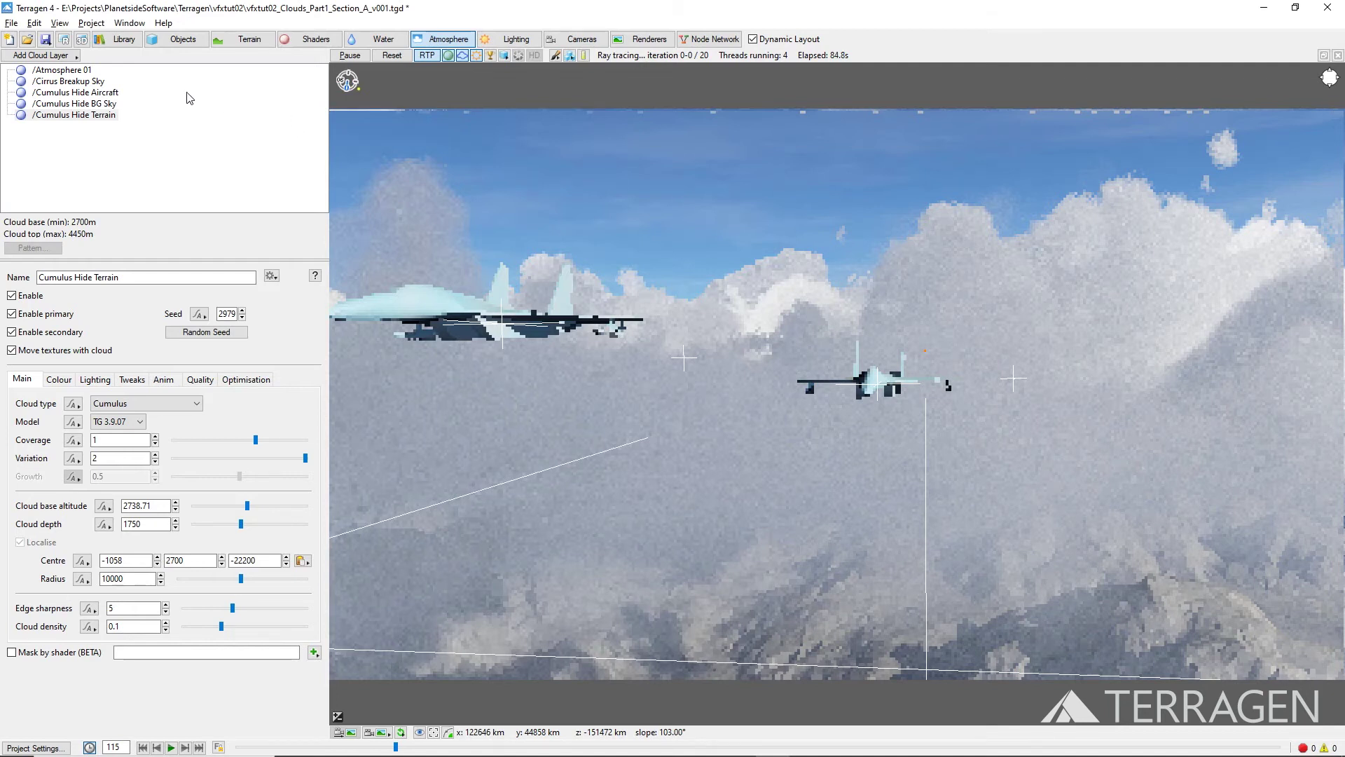
Step: Add a low-level stratocumulus cloud layer and name it Stratocumulus Upper Atmosphere
click(42, 56)
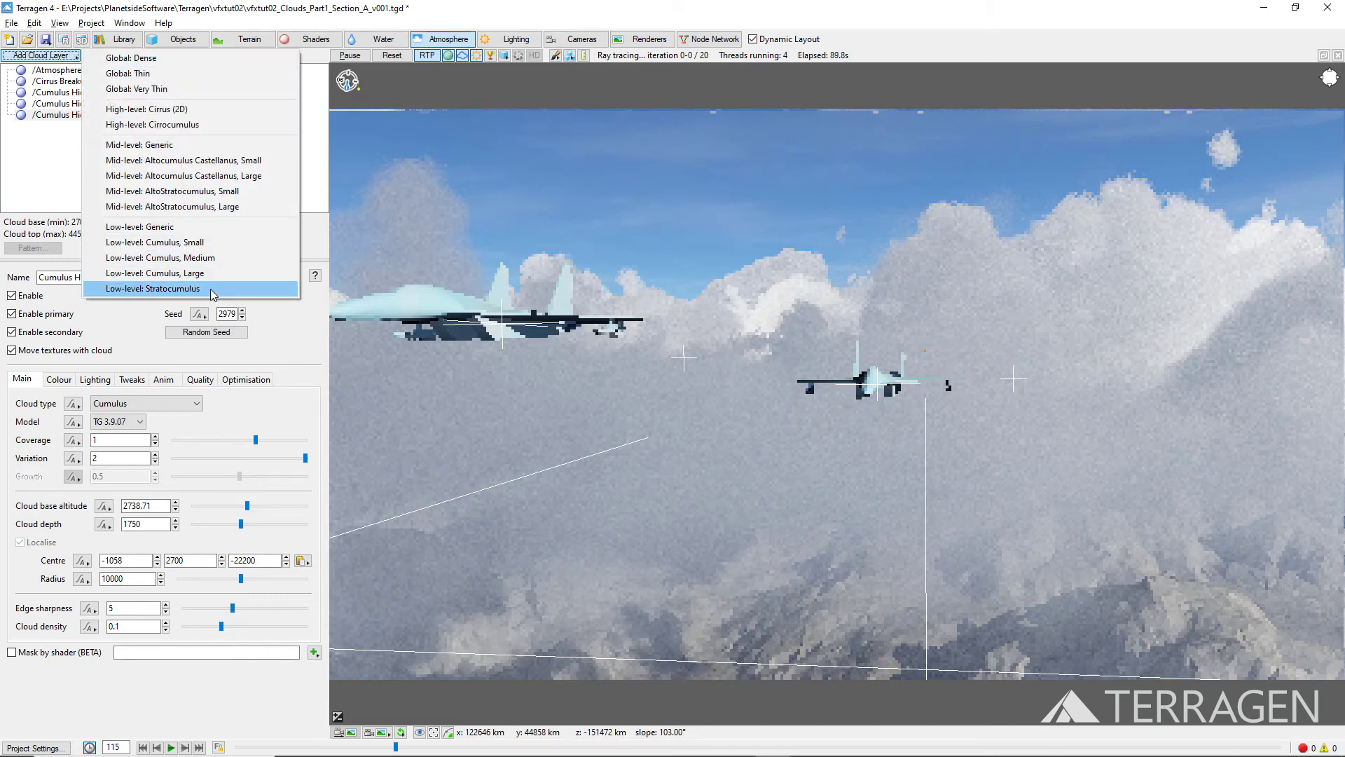
click(153, 288)
triple_click(140, 277)
text(S)
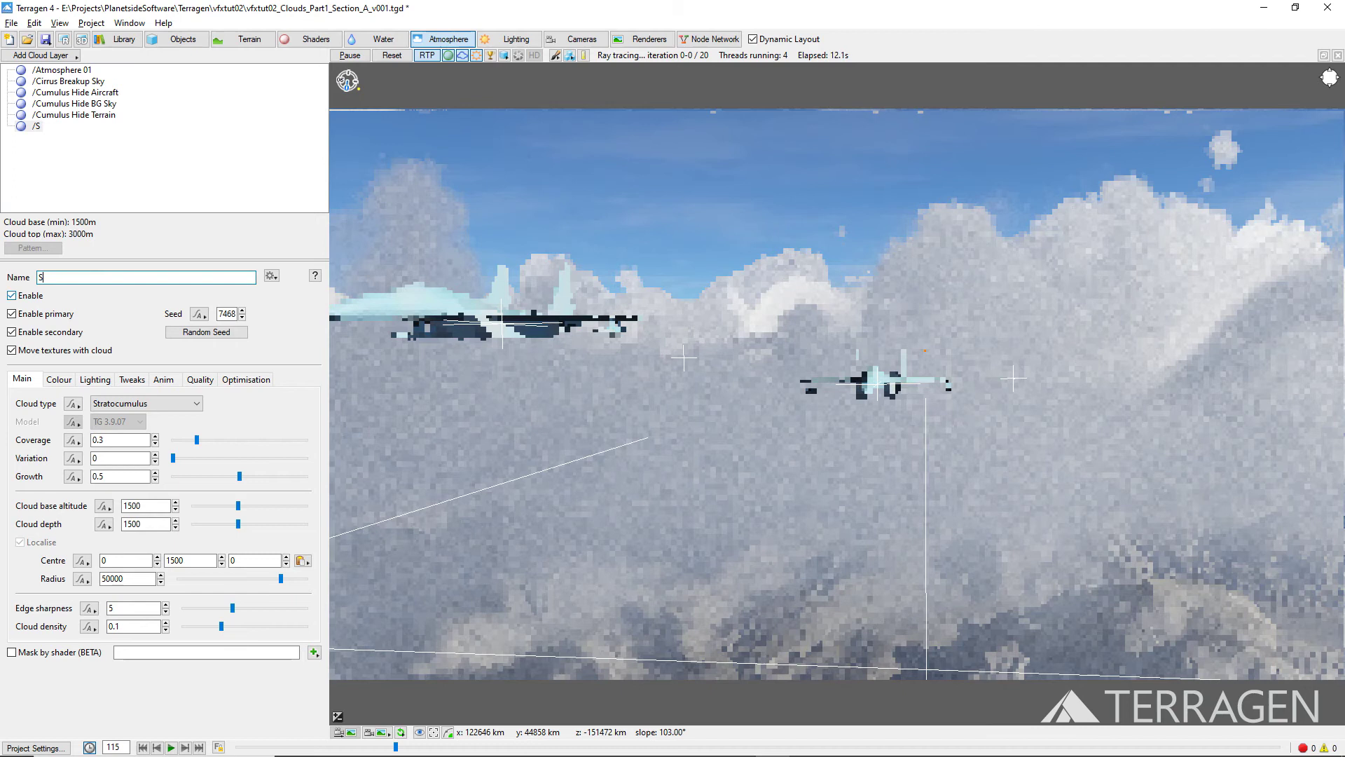
text(tratocumulus U)
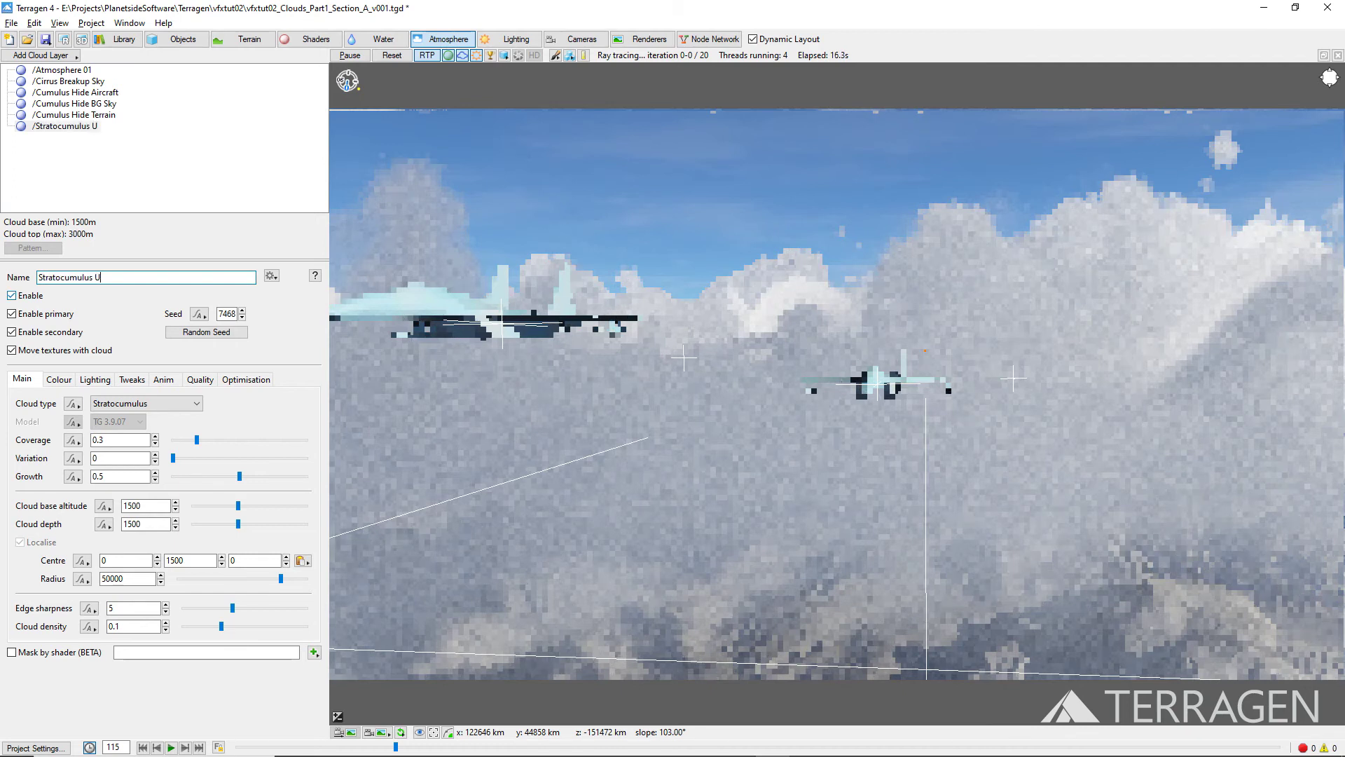
text(pper Atmosphere)
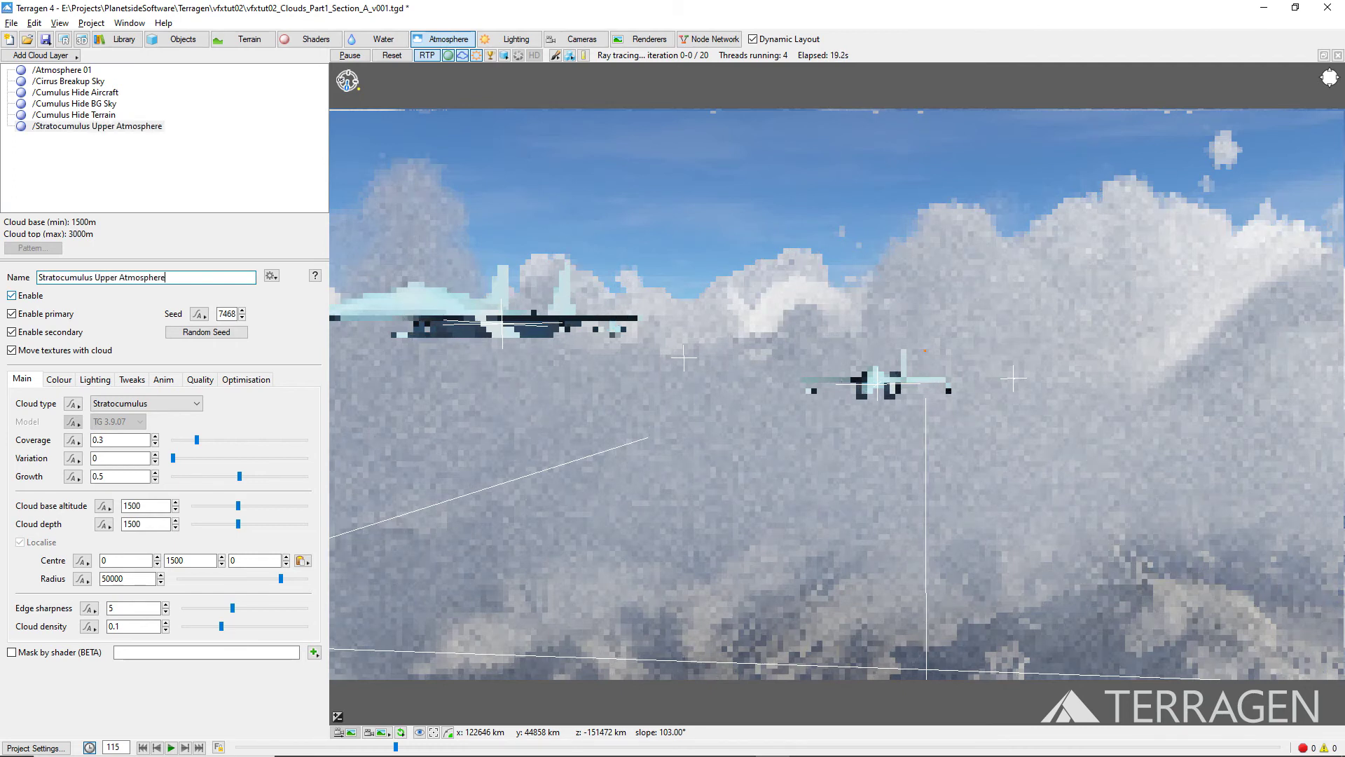
Step: Select the Stratocumulus Upper Atmosphere layer in the preview and set its cloud base altitude to 3250 and centre X to -5000
right_click(460, 188)
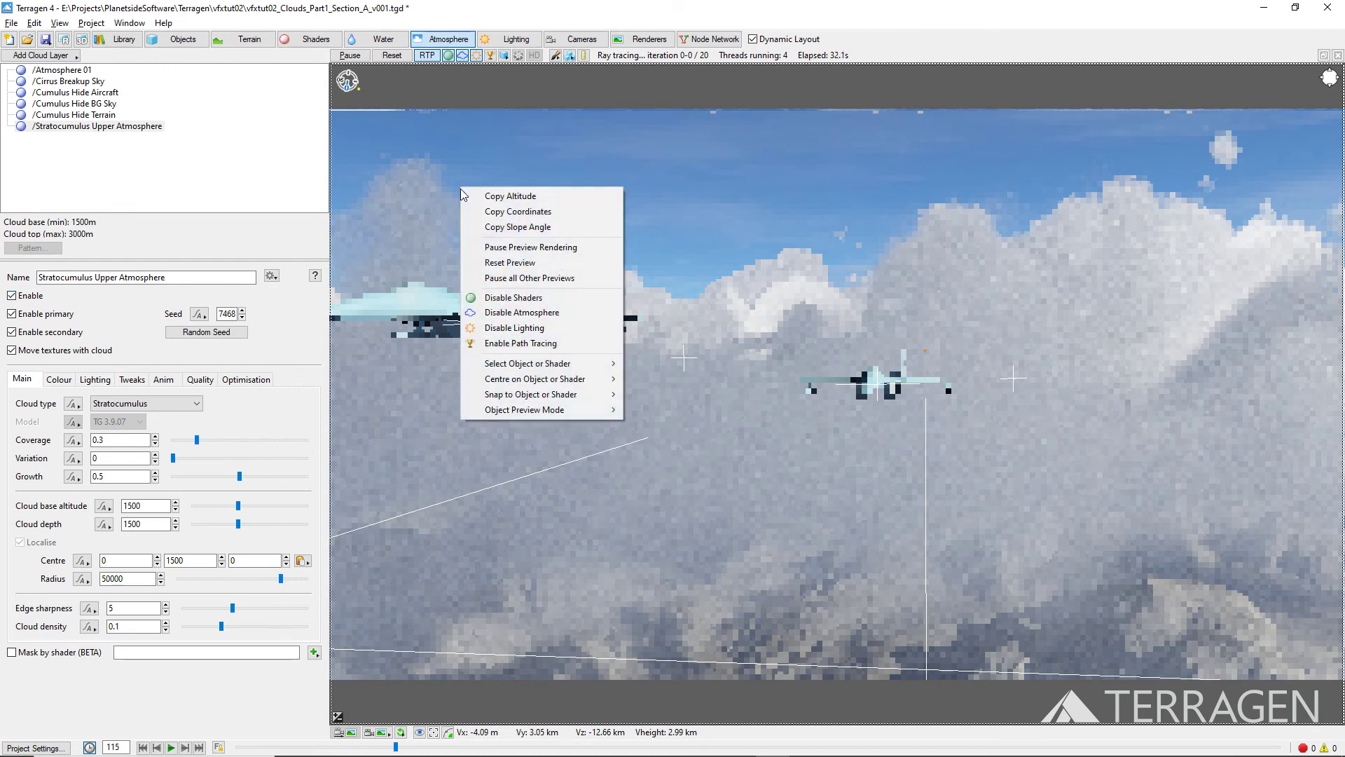
mouse_move(513, 365)
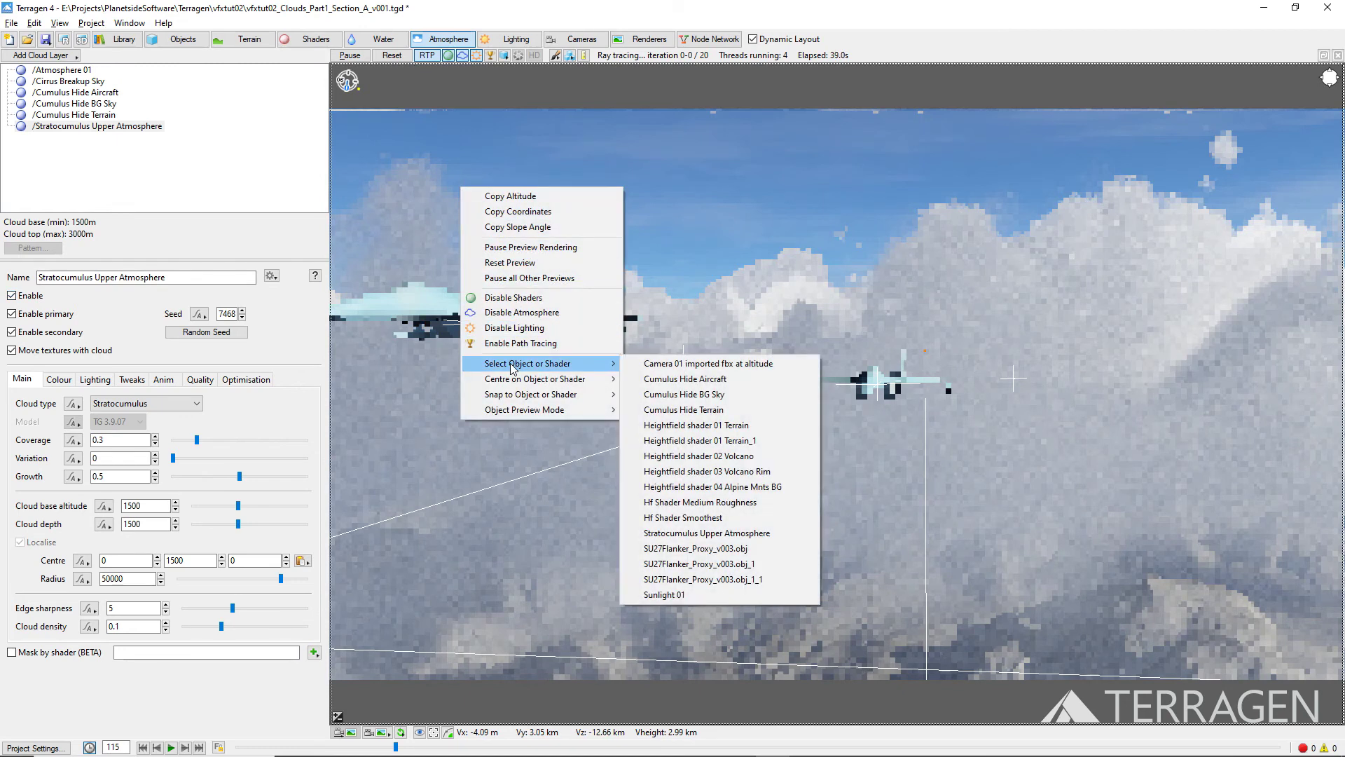
click(725, 534)
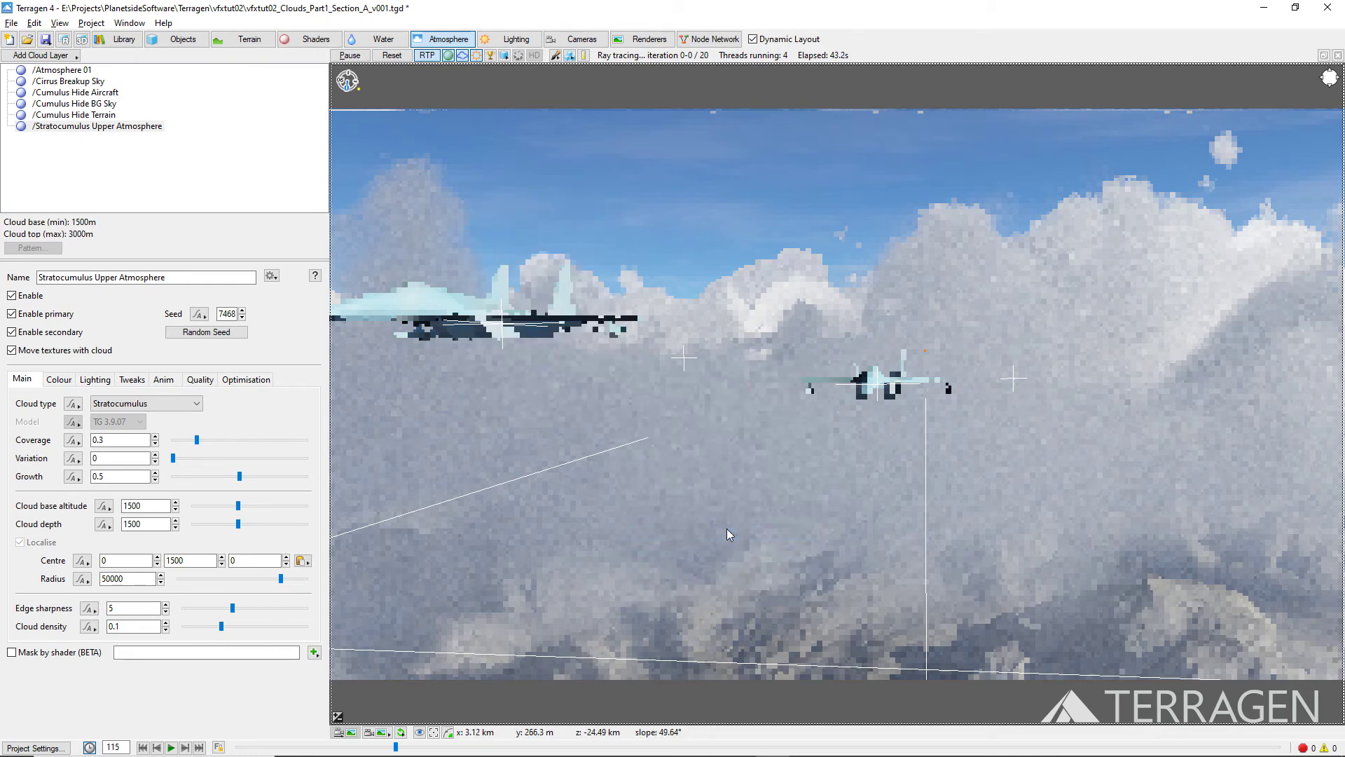
double_click(167, 505)
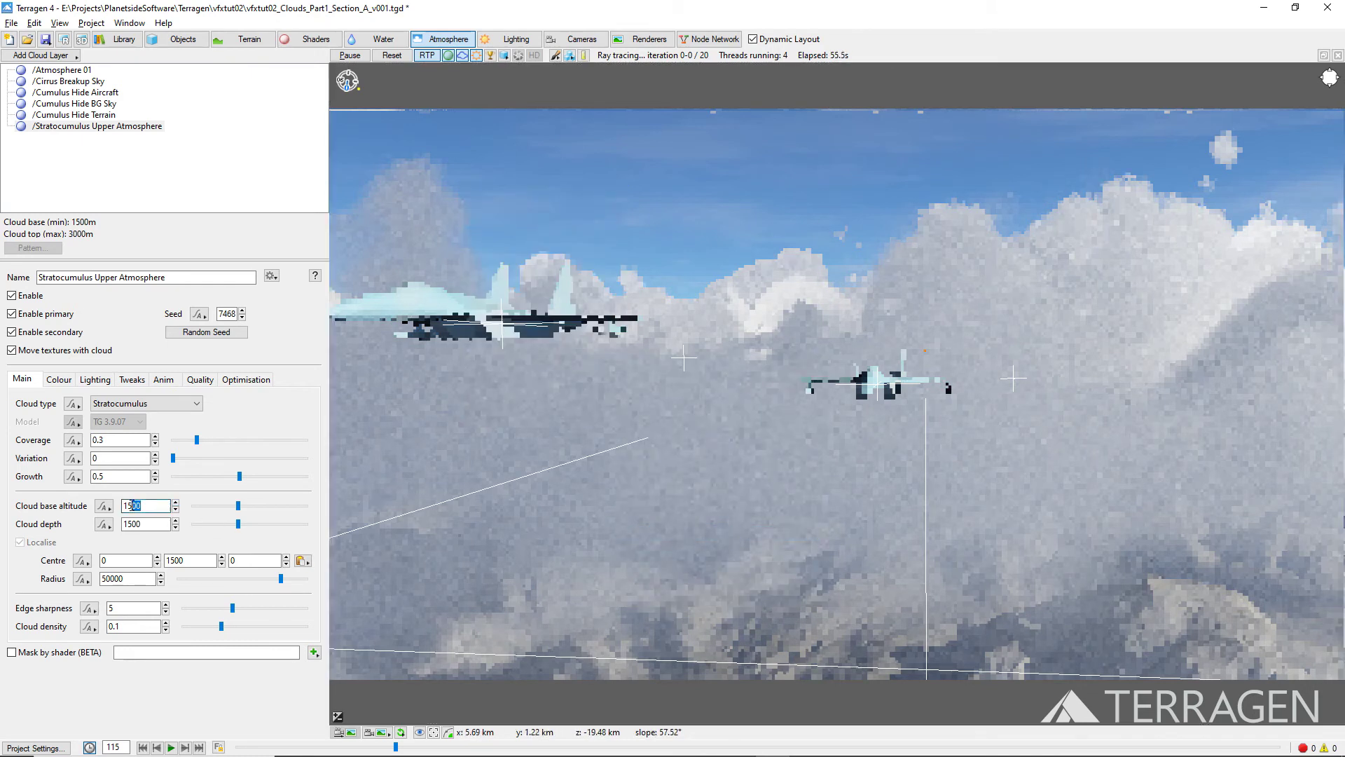
text(3250)
key(Return)
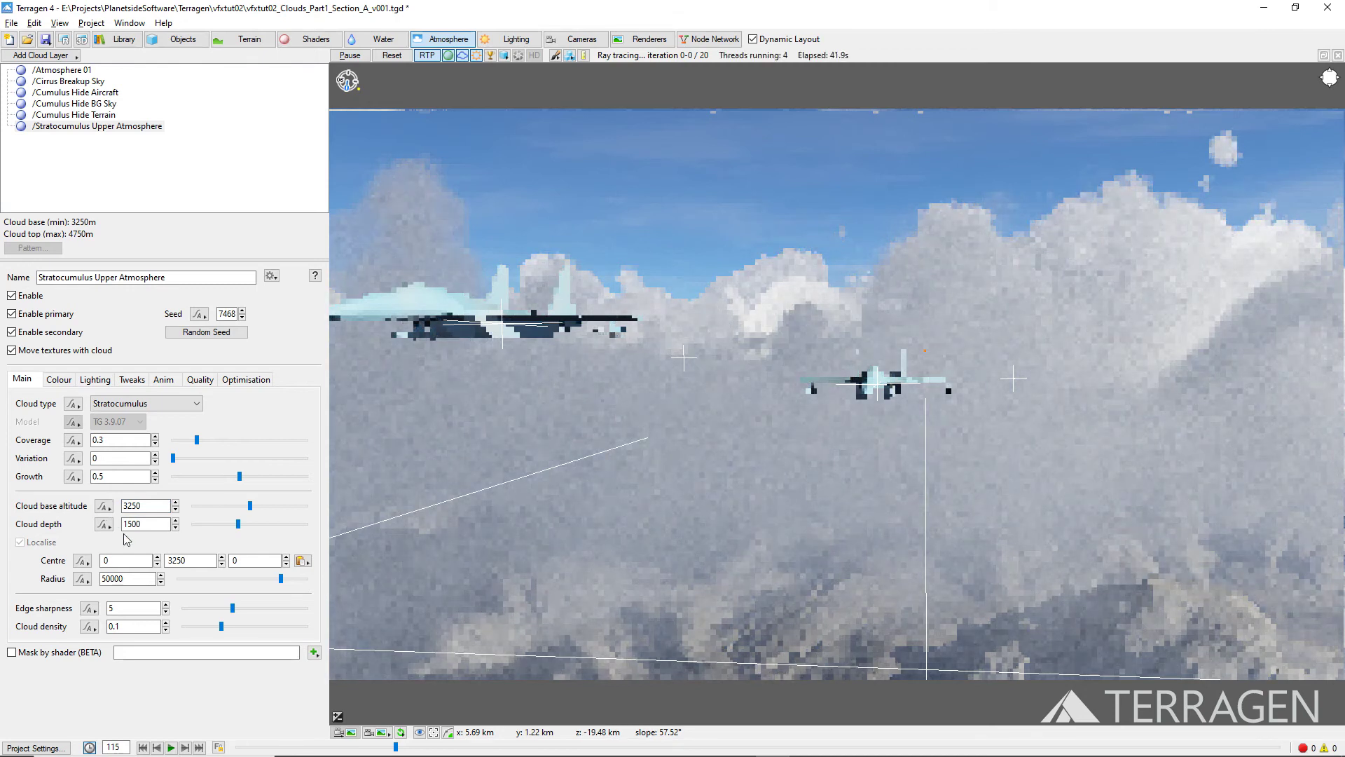
double_click(133, 565)
text(-5000)
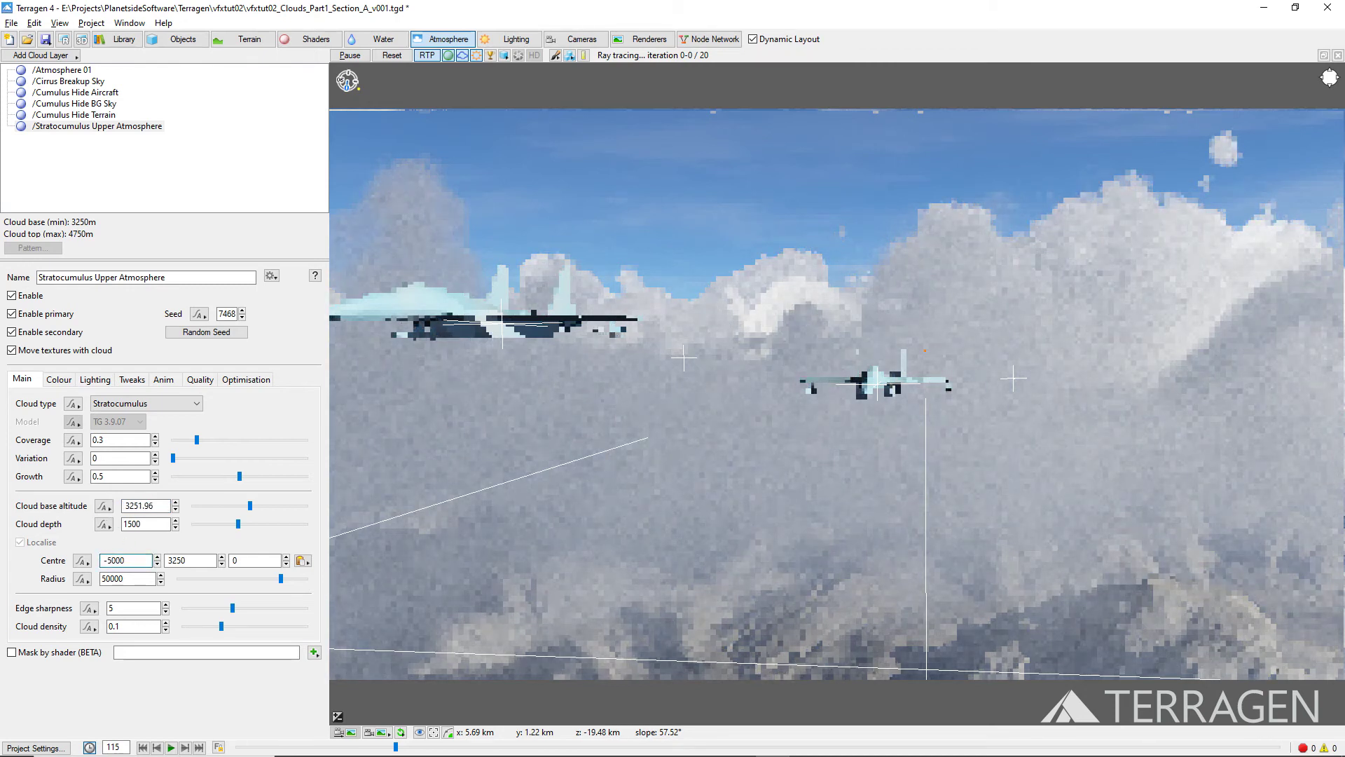
key(Return)
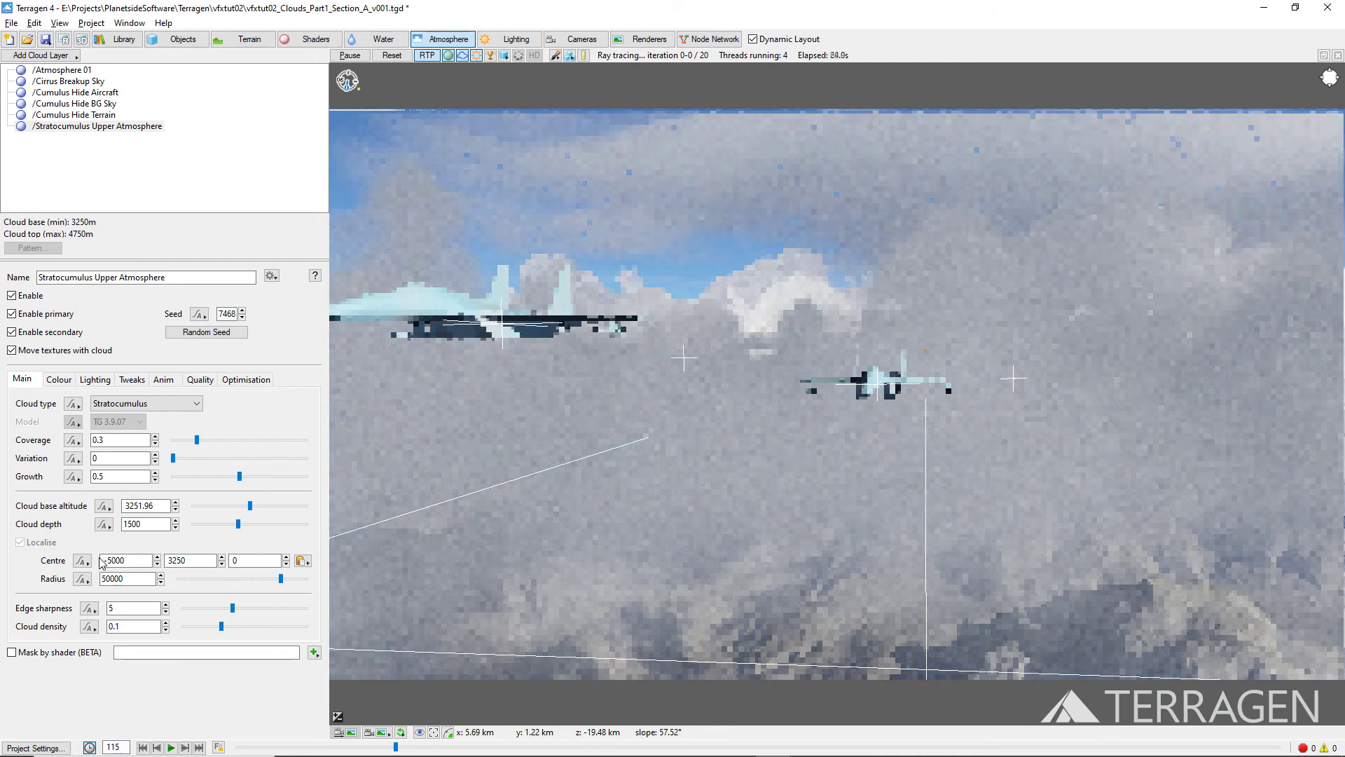
Step: Set the Stratocumulus Upper Atmosphere layer's coverage to 0.63 and its variation to 0.5
drag(106, 440, 87, 440)
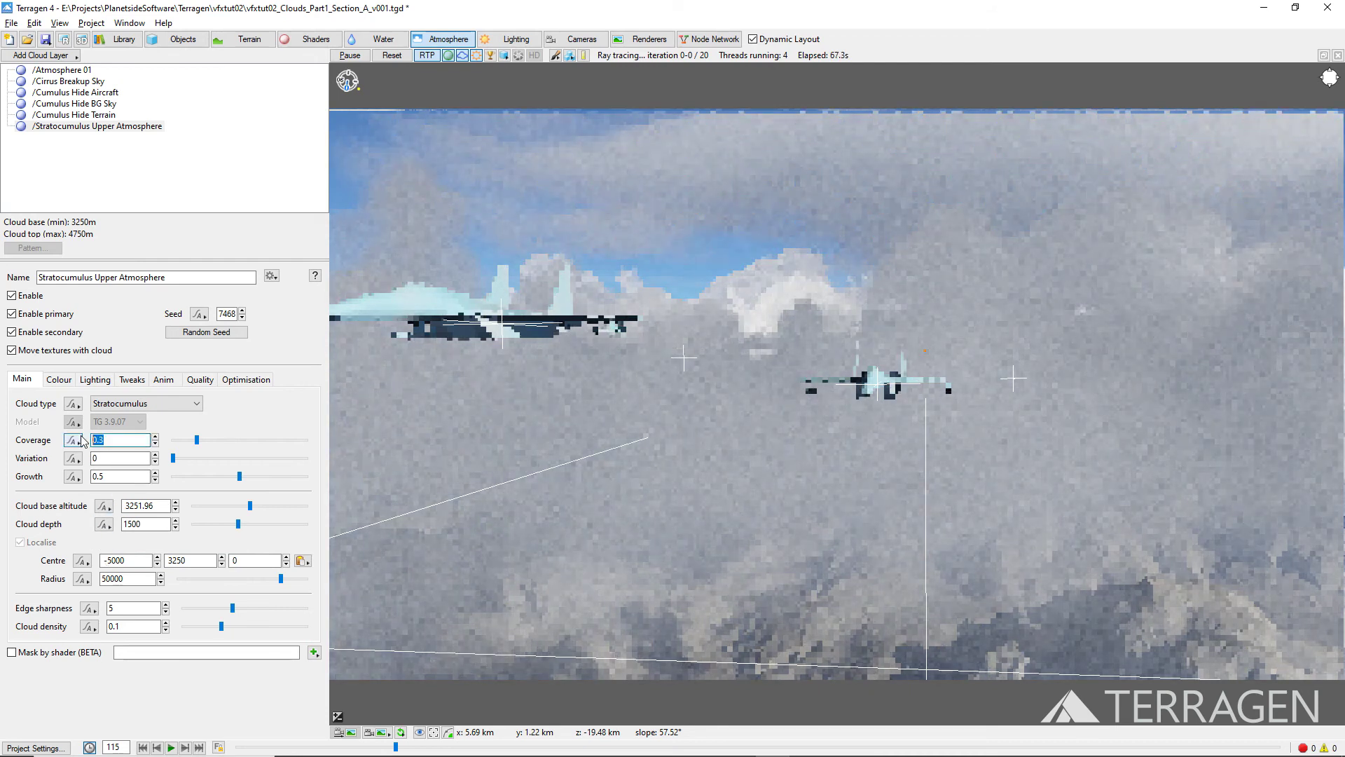
text(.63)
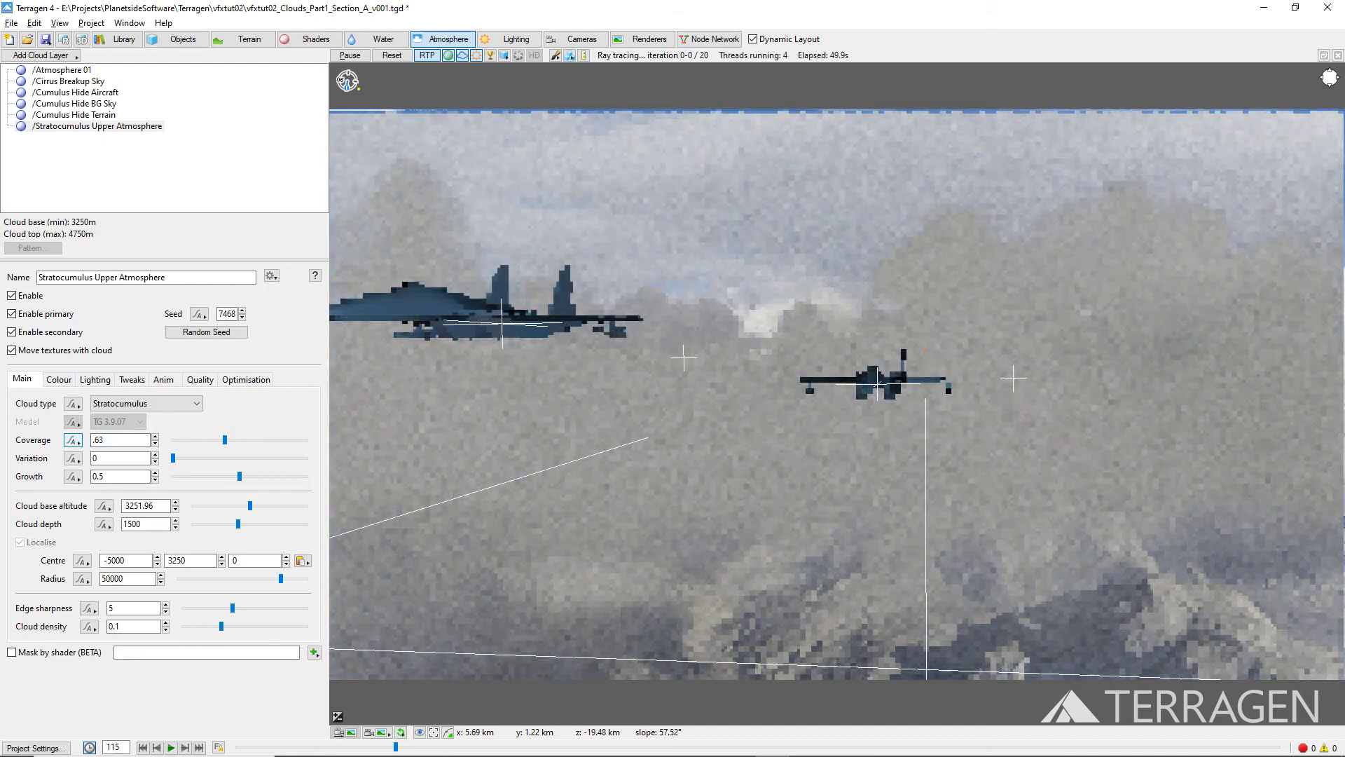
double_click(106, 458)
text(.5)
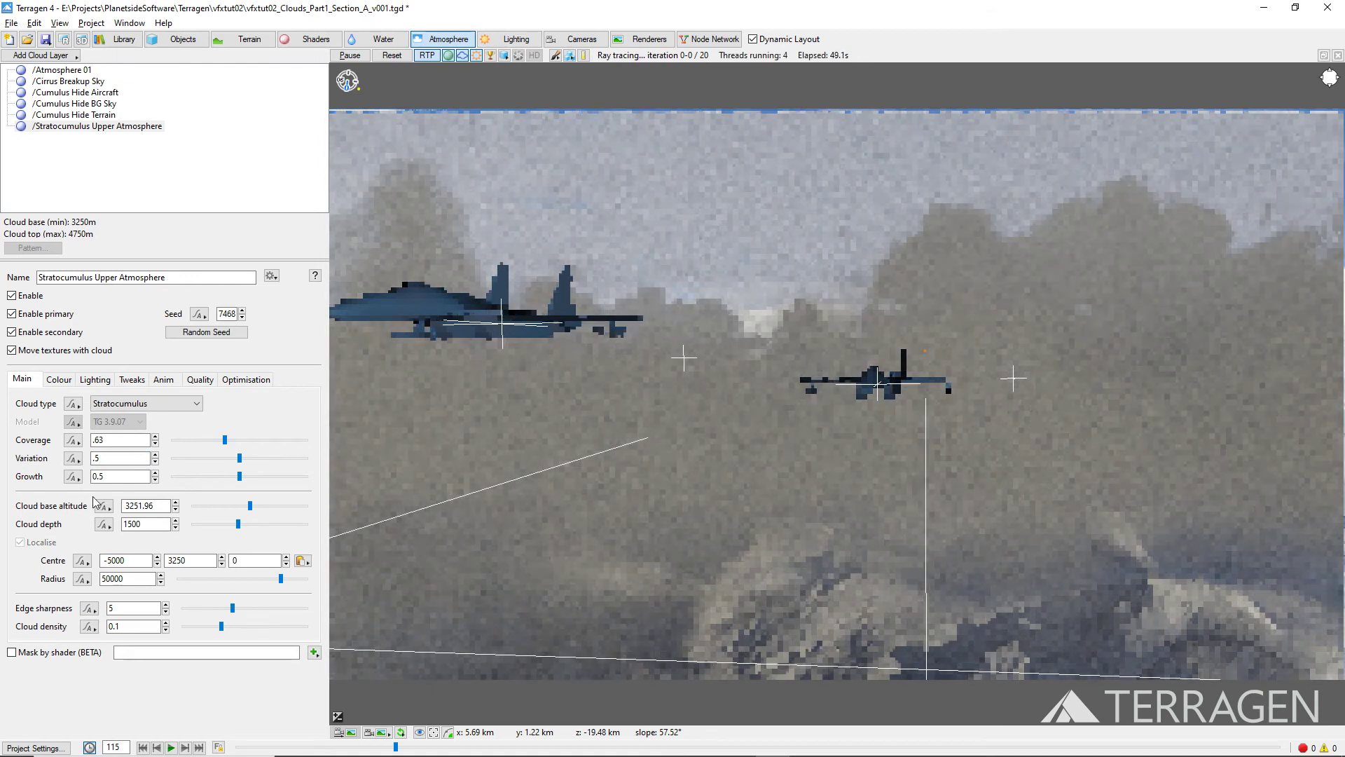
Step: Set the Stratocumulus Upper Atmosphere layer's cloud density to 0.05 and open its growth value for editing
double_click(133, 626)
text(.05)
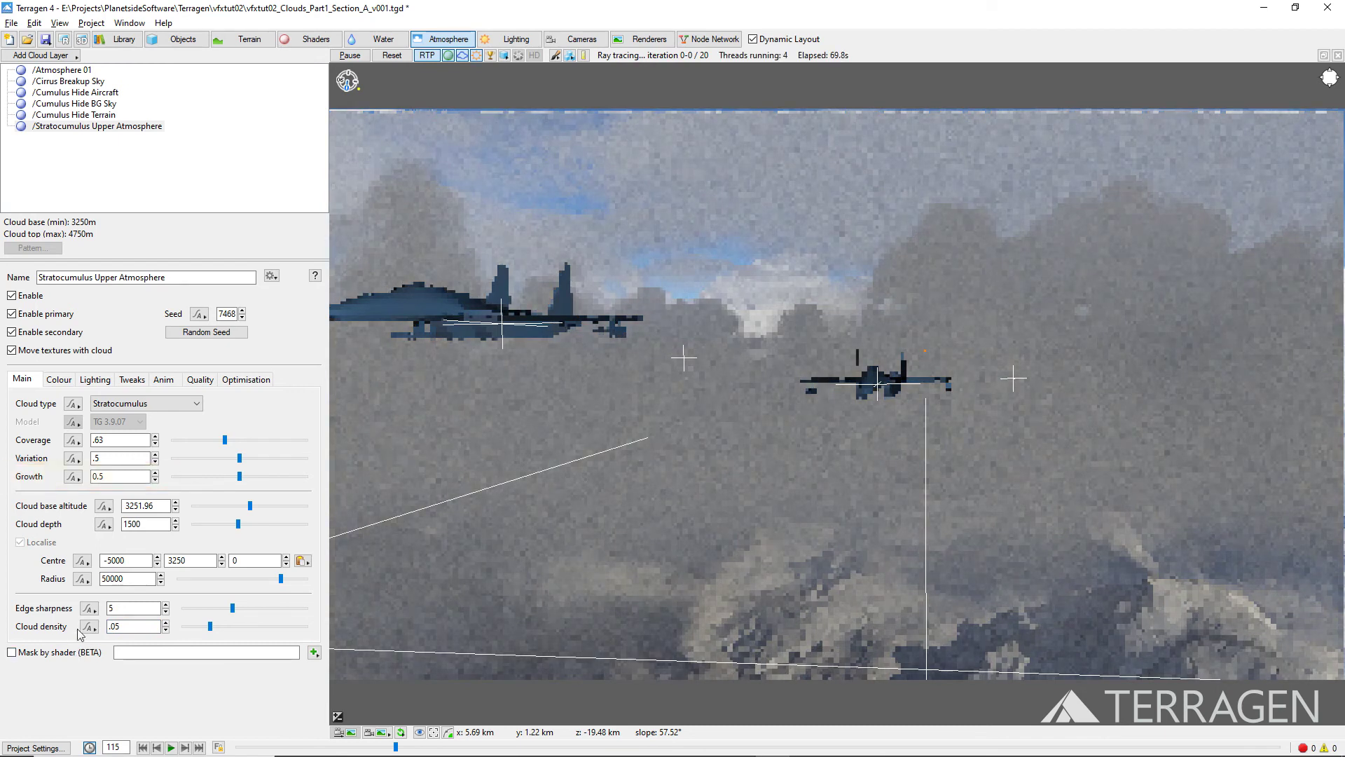
double_click(98, 476)
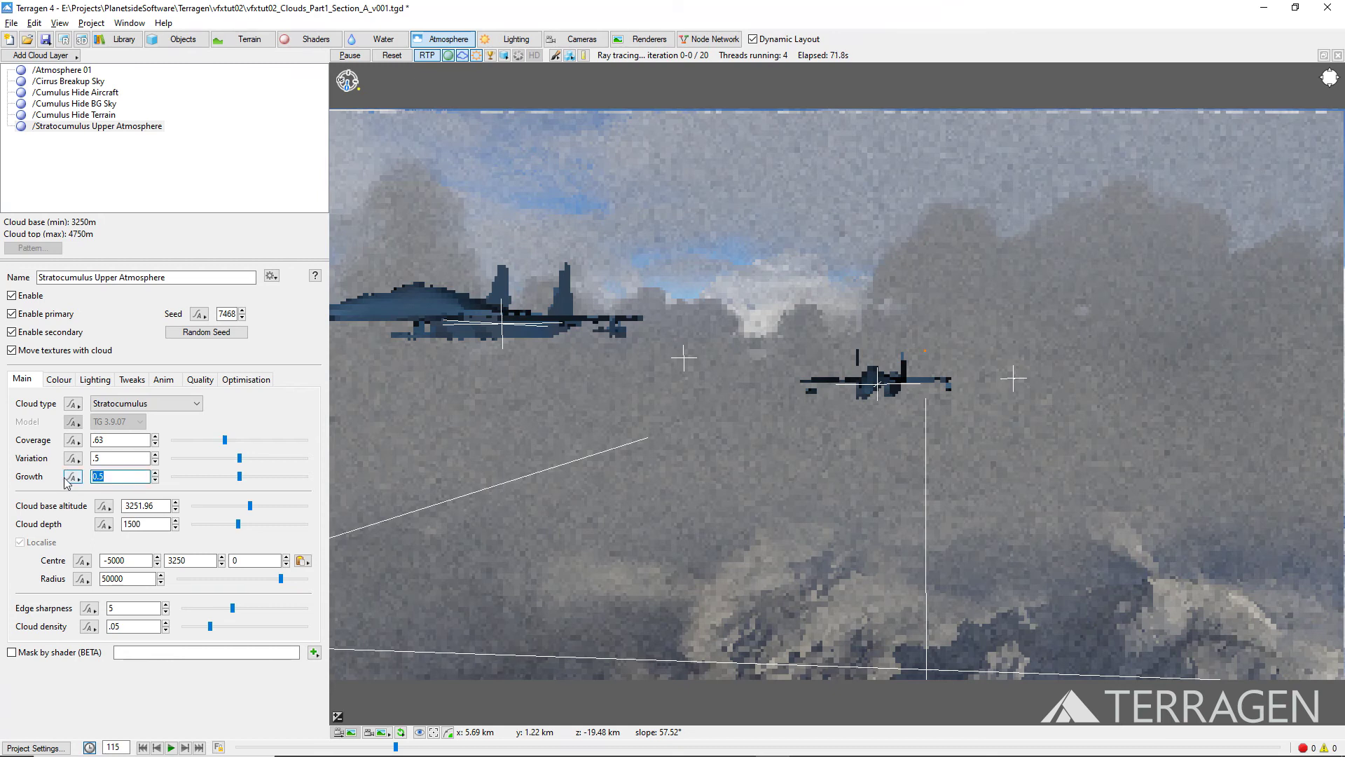